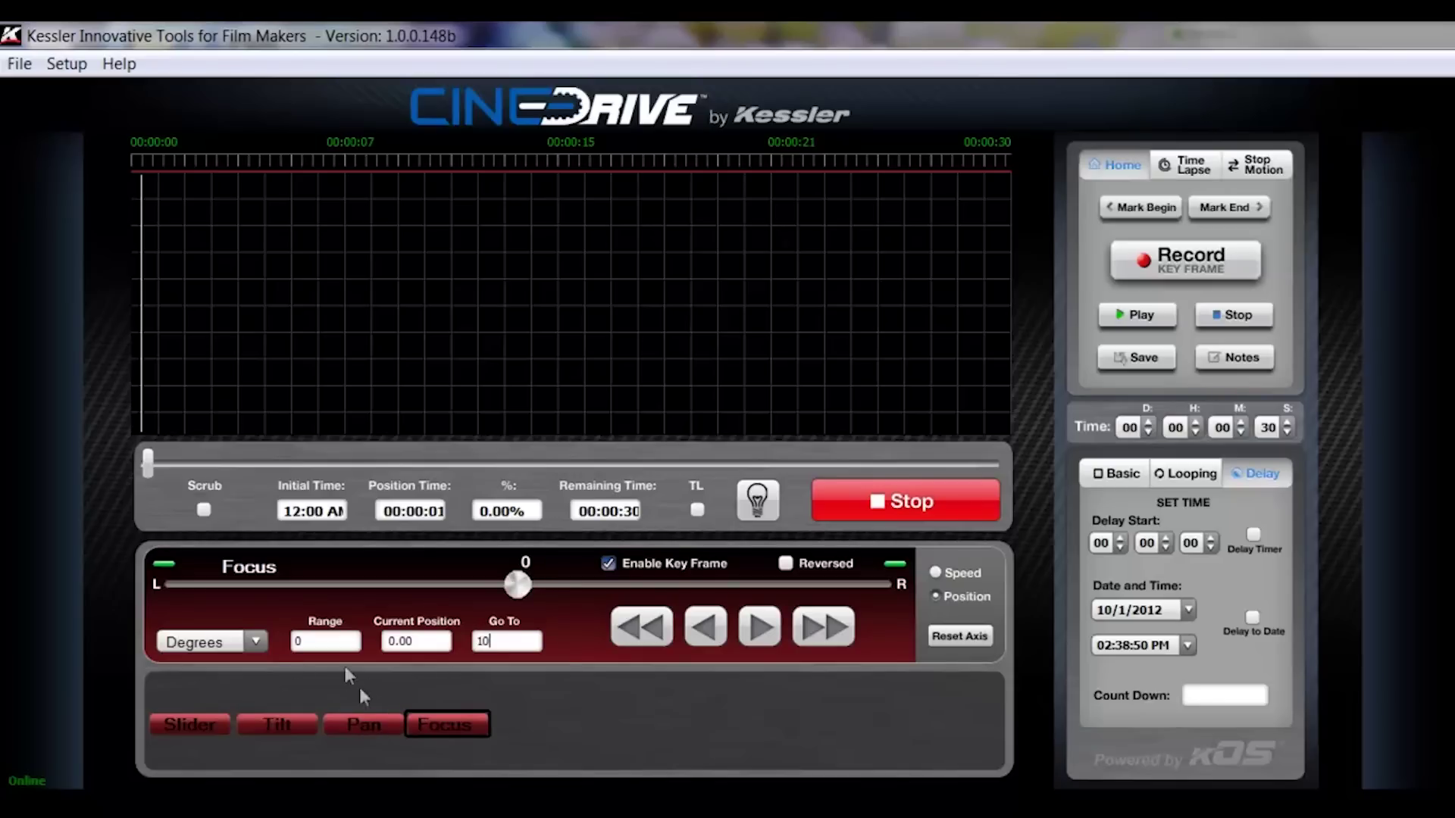
Move the slider carriage toward the far end, pan partway right, and pull focus left of centre
left_click(202, 721)
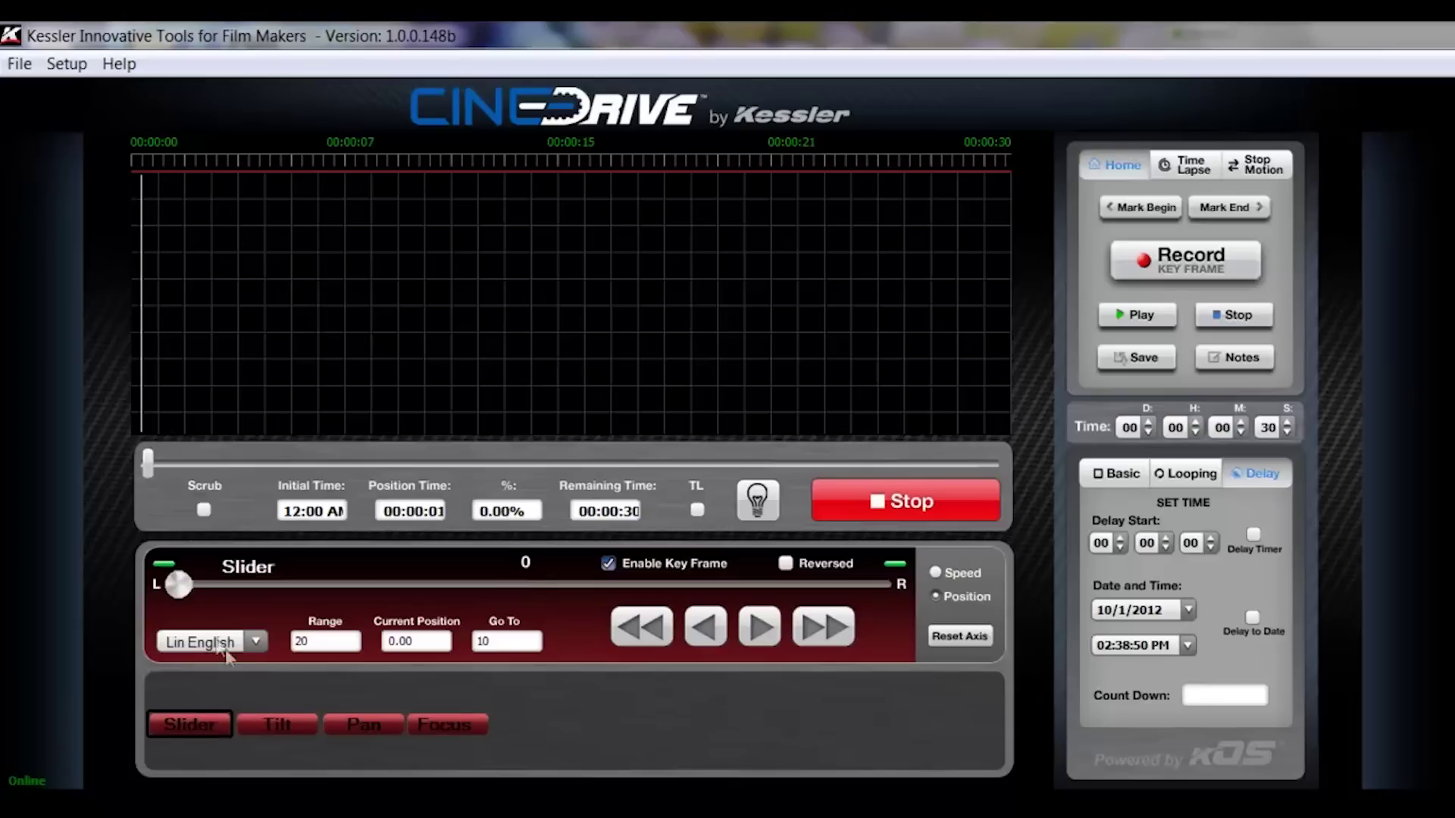
left_click_drag(185, 585, 937, 599)
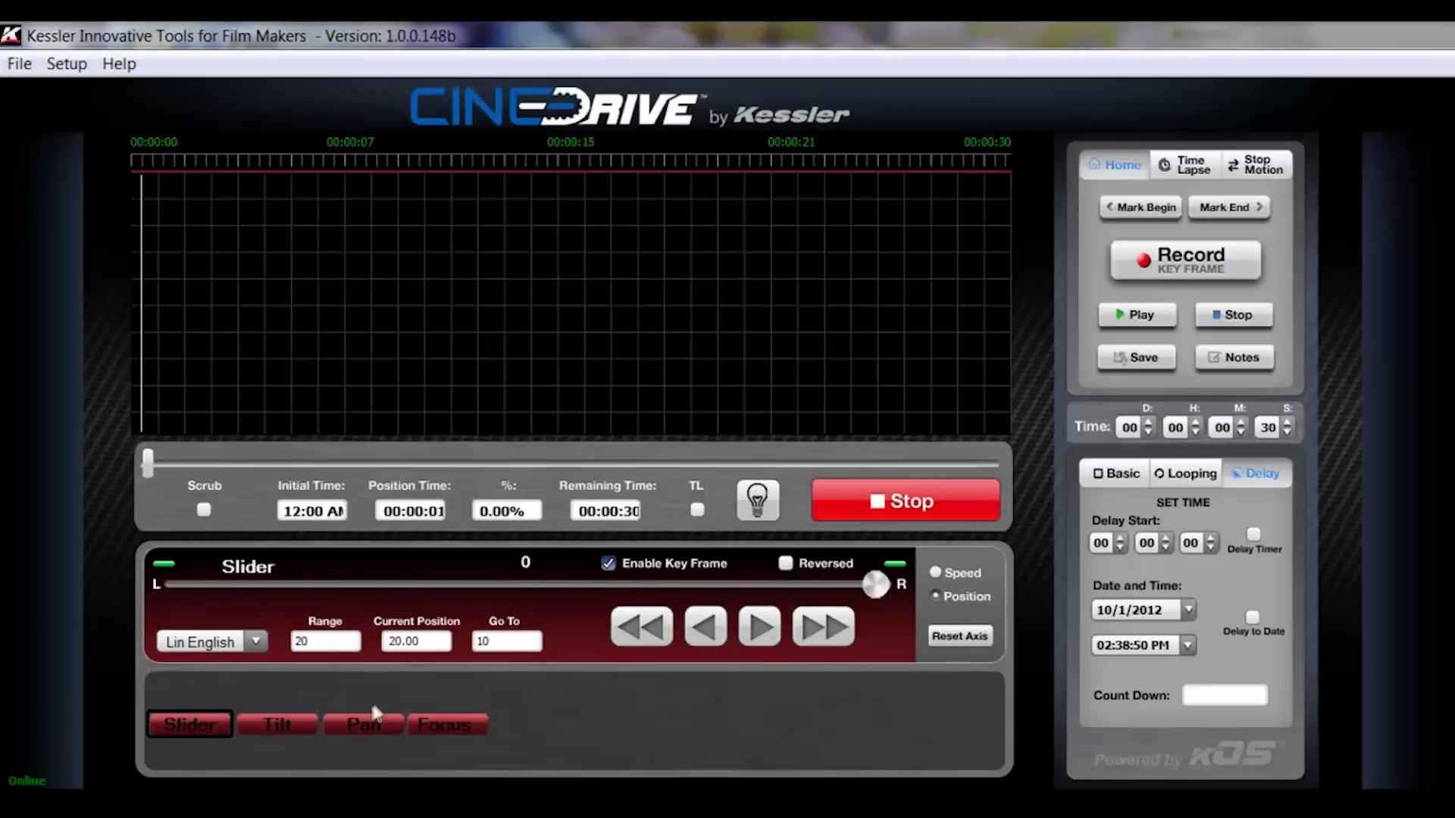
left_click(287, 723)
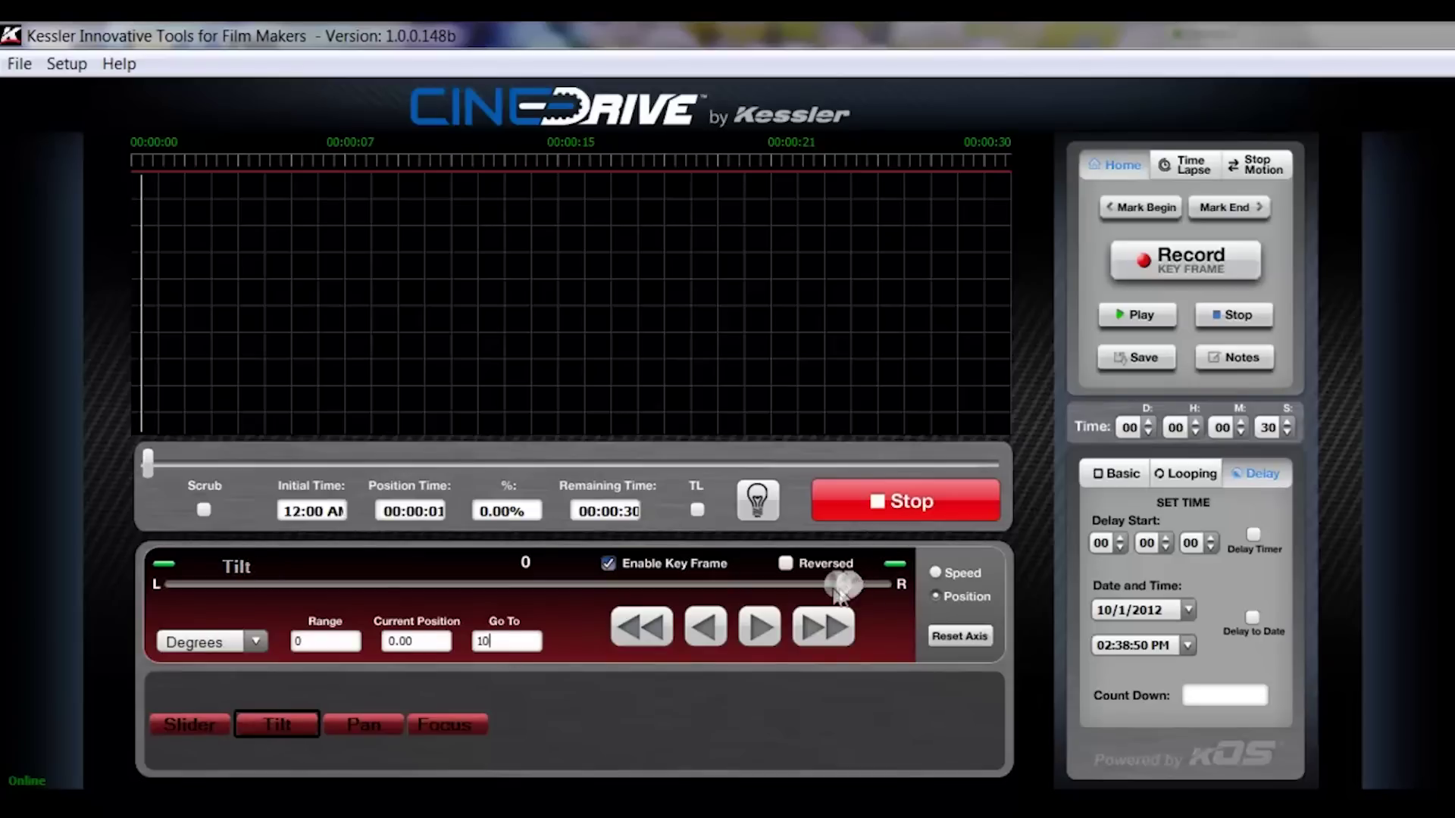
left_click(370, 721)
left_click_drag(182, 596, 242, 595)
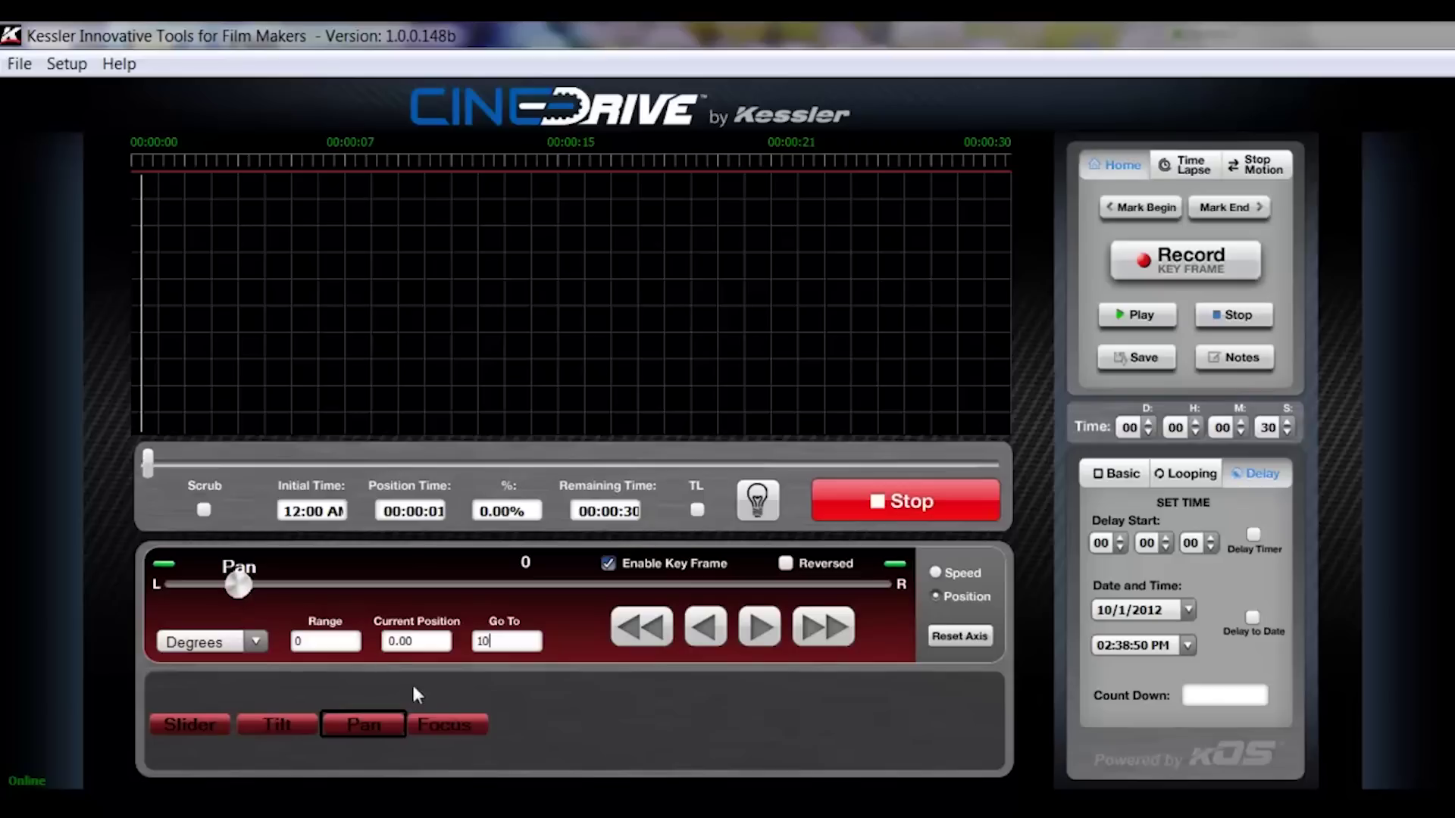
left_click(439, 720)
left_click_drag(514, 597, 321, 600)
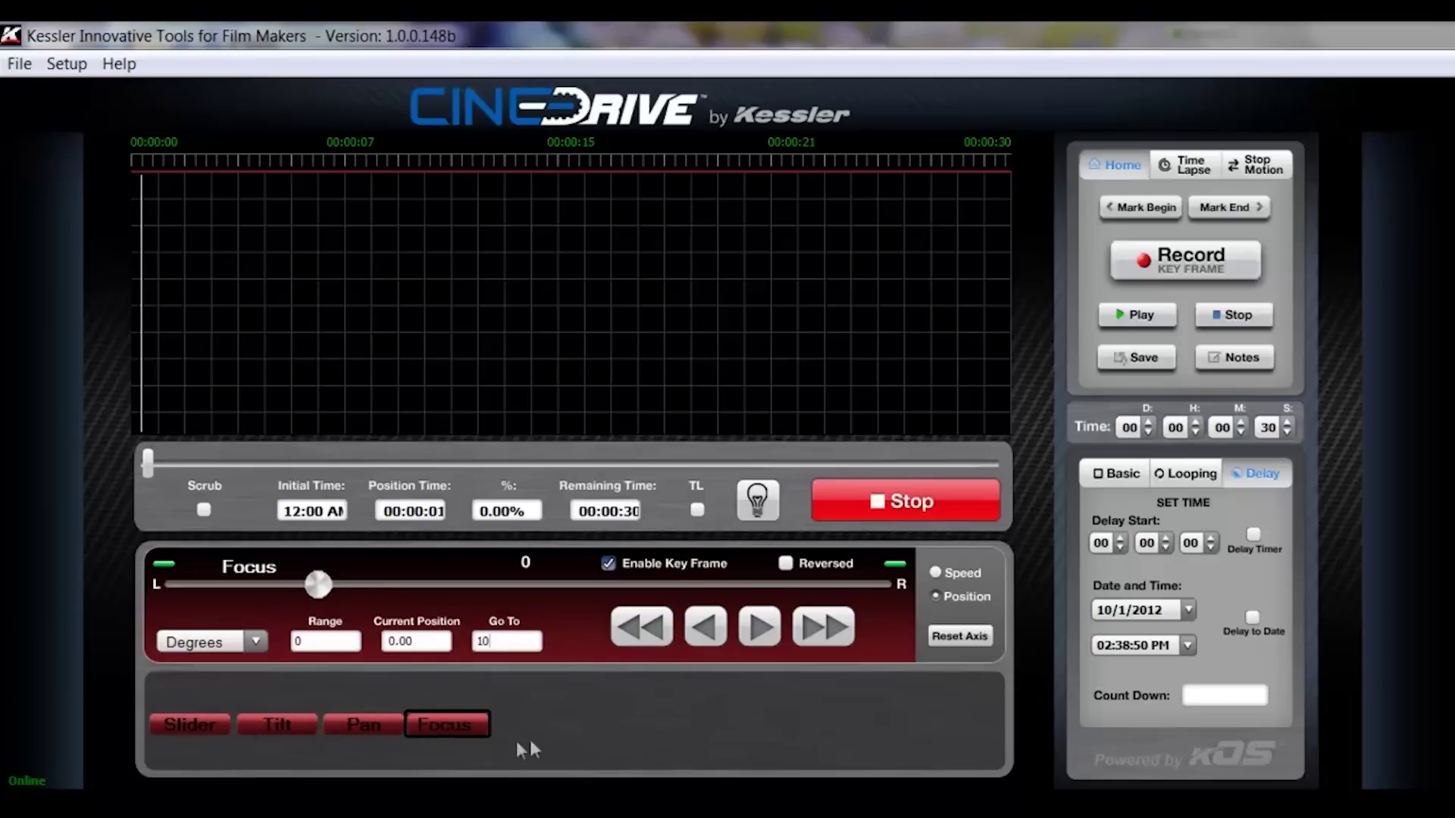
Turn keyframing off and back on for the Tilt axis
left_click(270, 714)
left_click(348, 721)
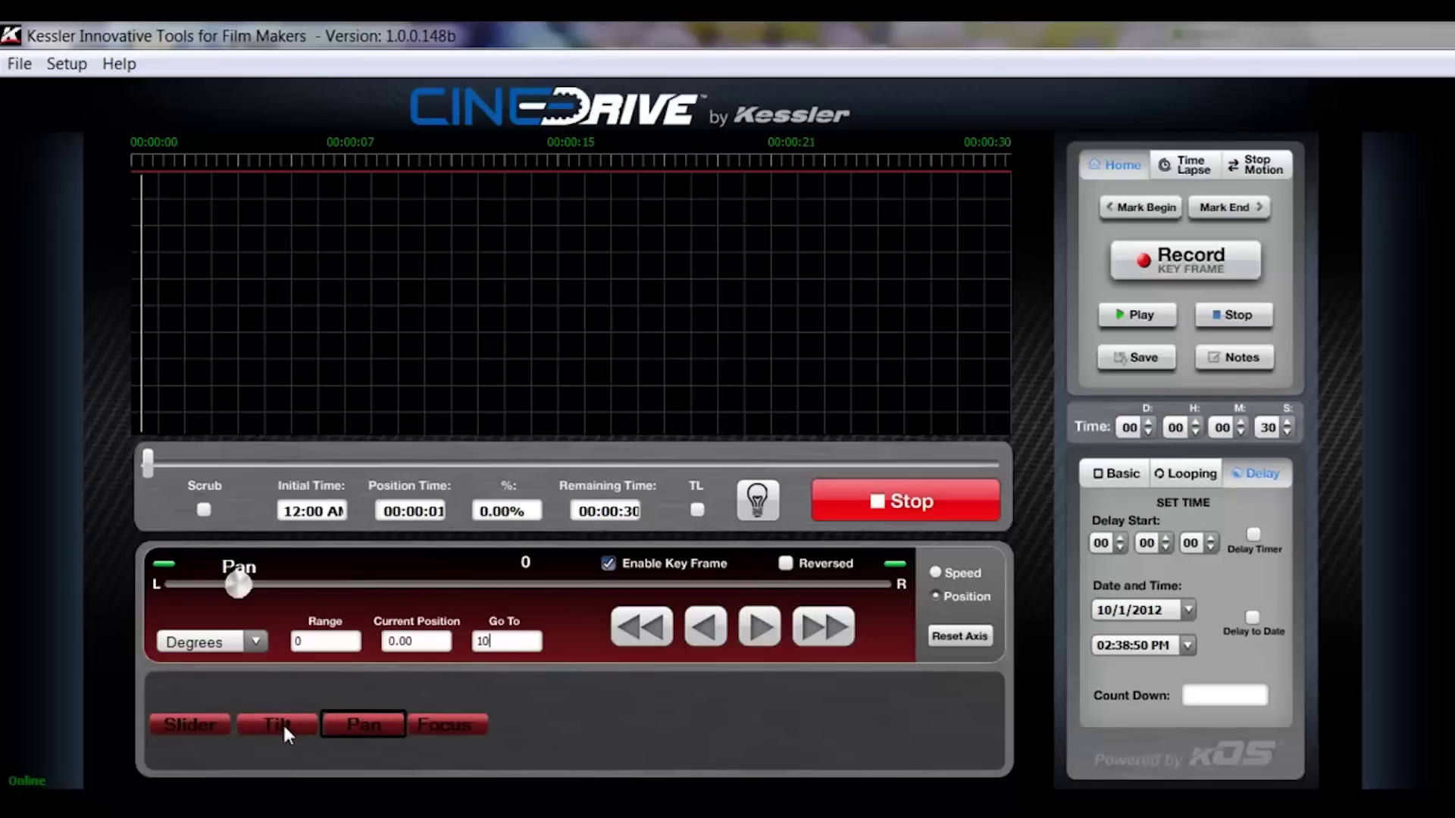
left_click(284, 729)
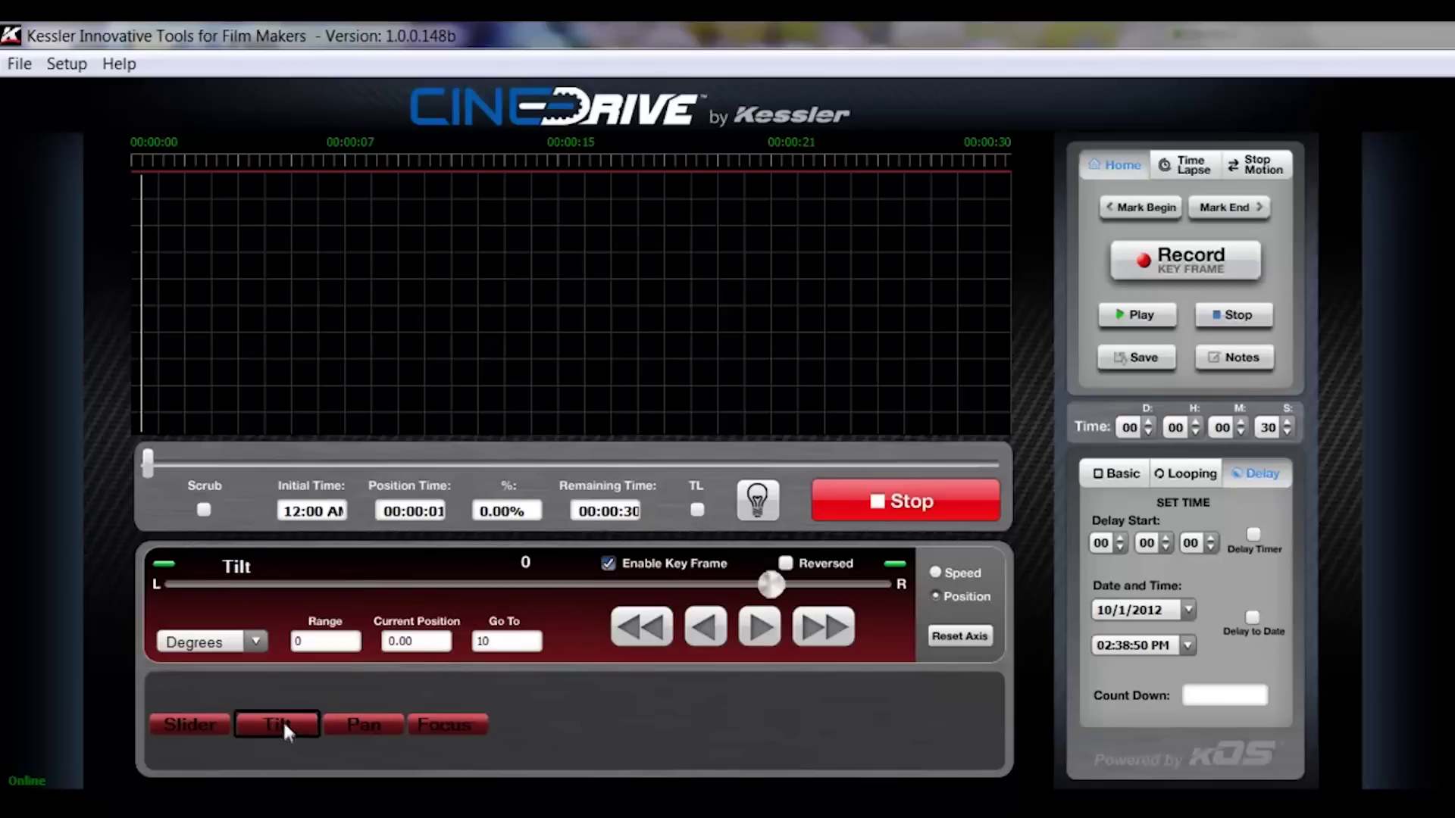
left_click(607, 563)
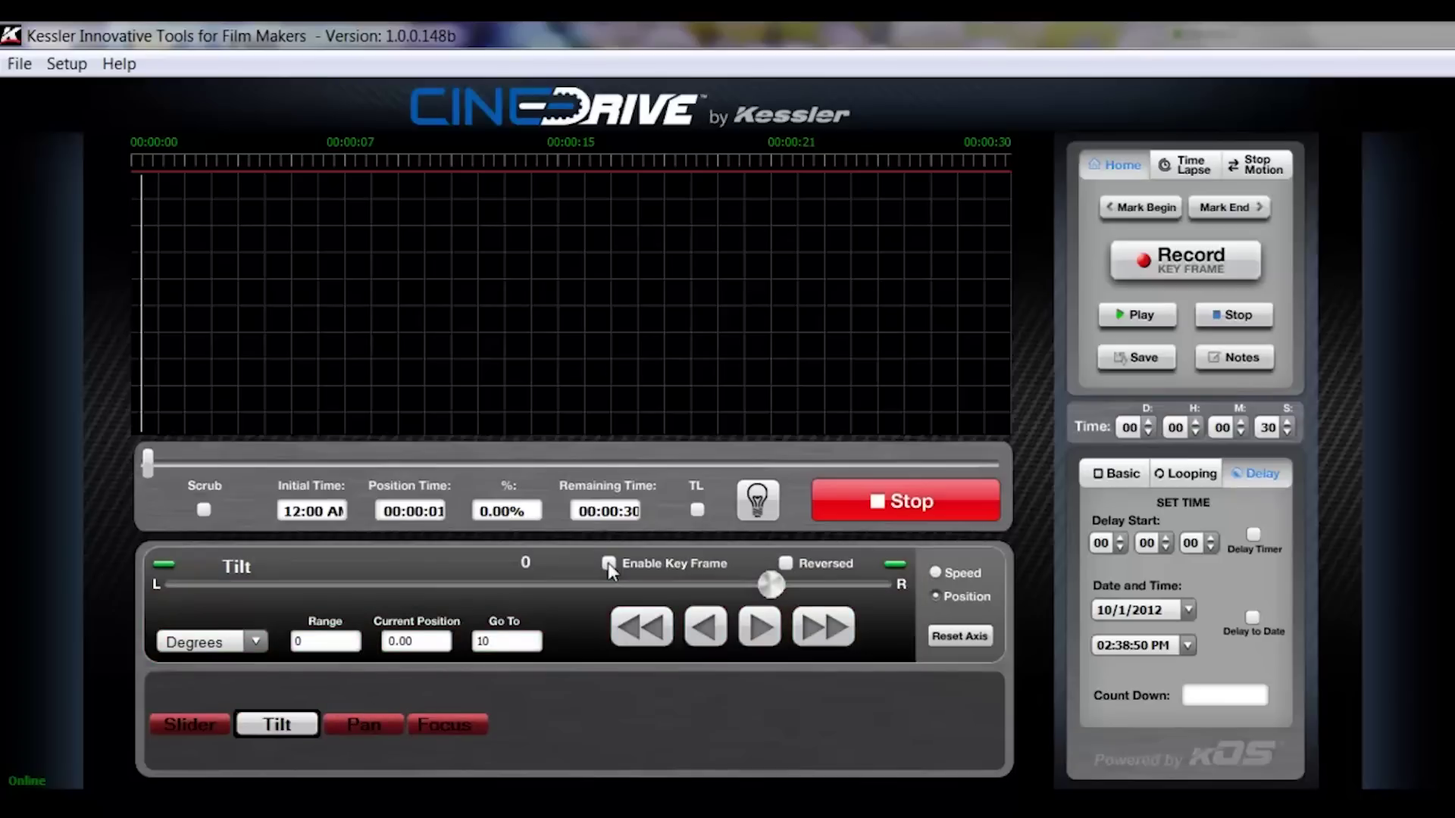
left_click(608, 563)
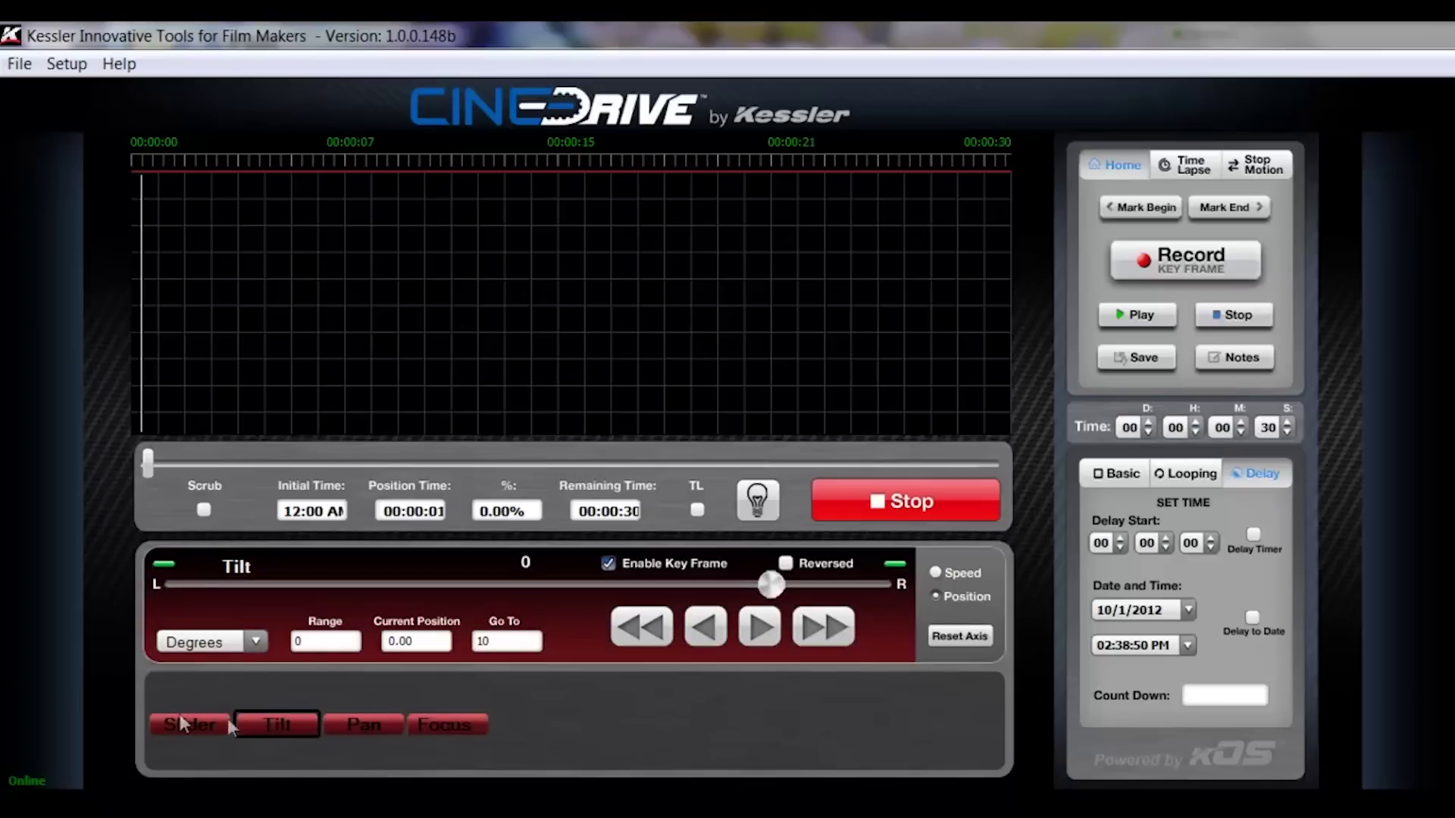
Record the starting keyframe for all axes at the timeline start
left_click(1182, 261)
left_click_drag(147, 464, 232, 464)
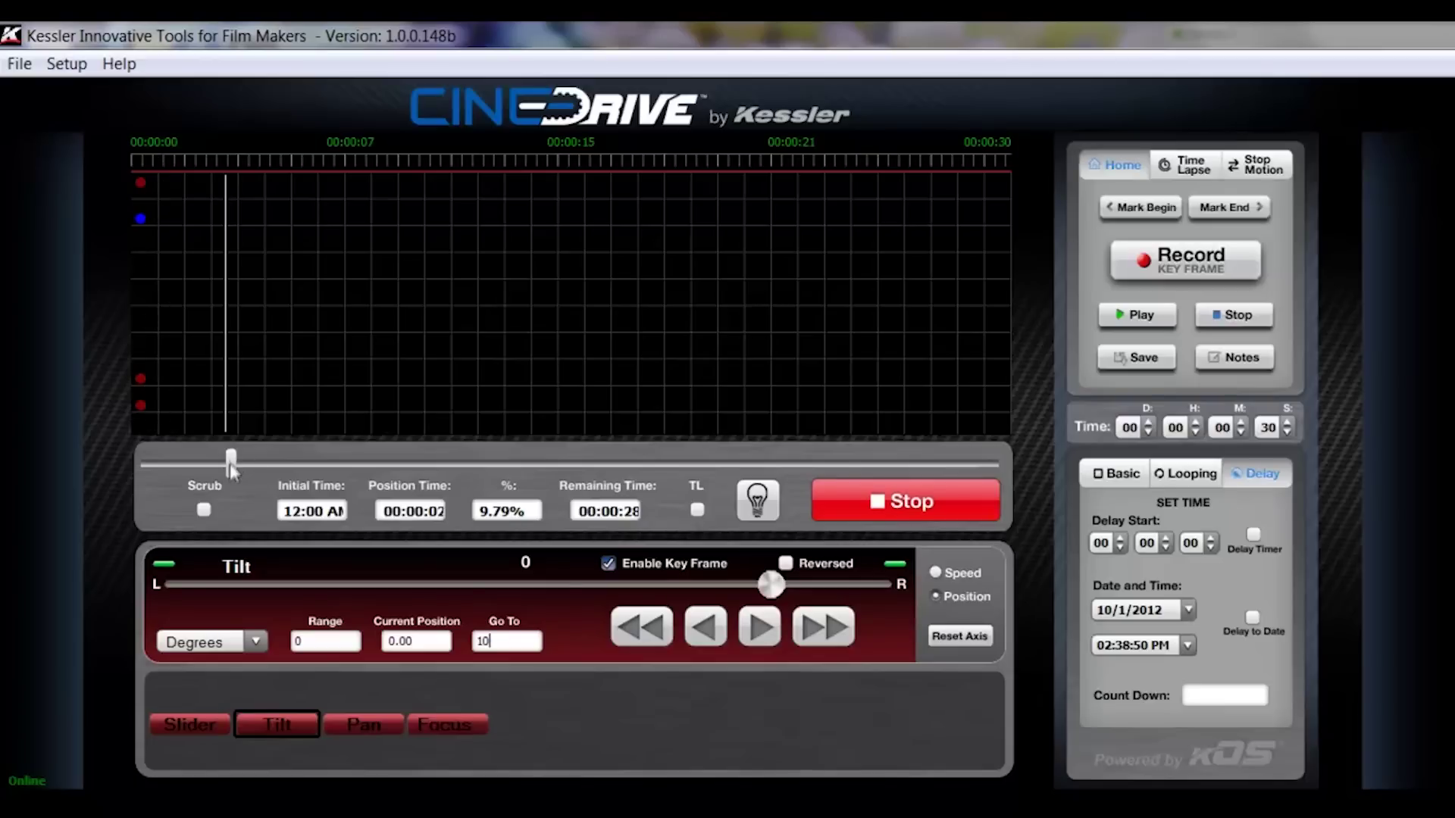
left_click_drag(231, 468, 157, 468)
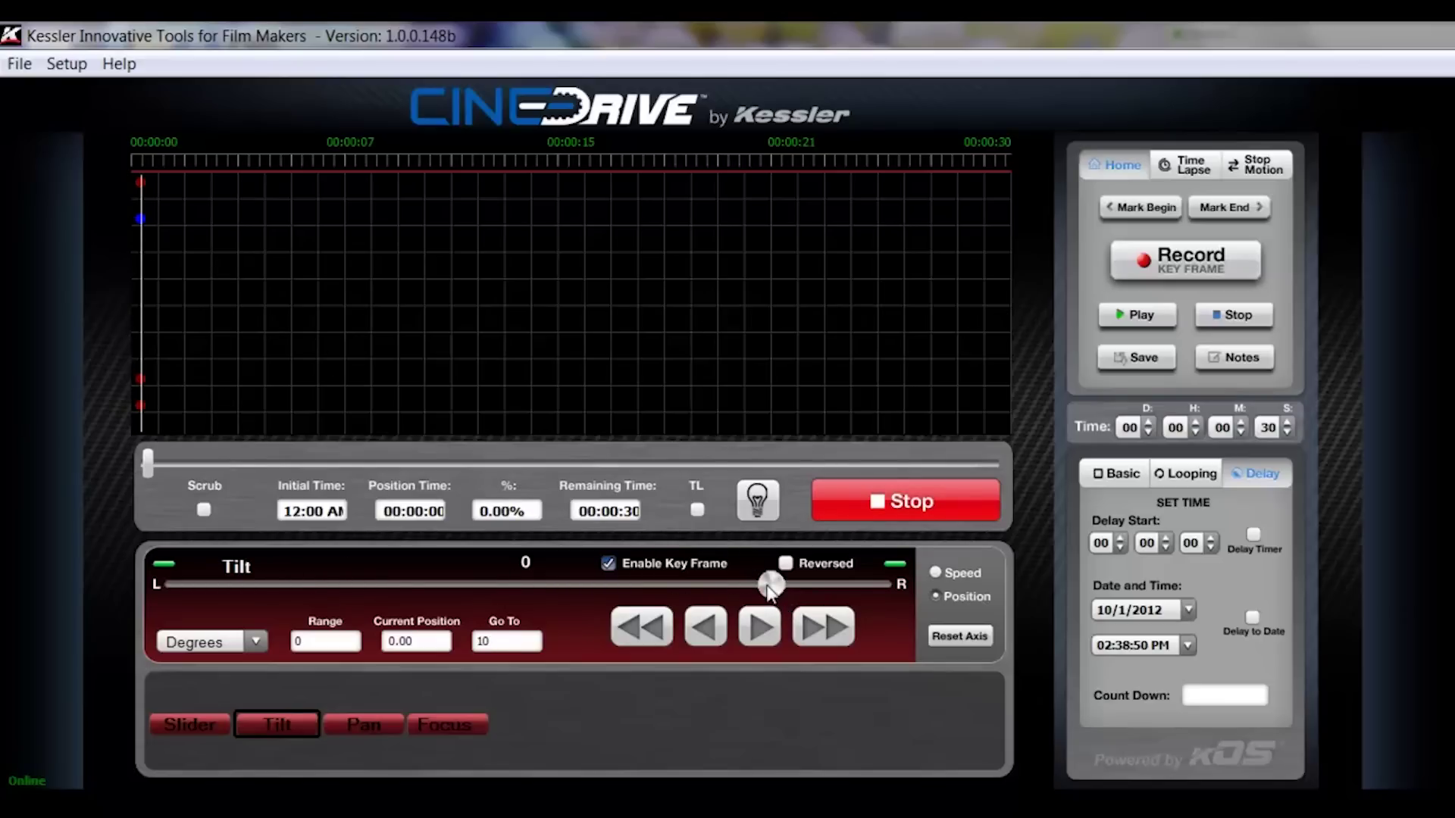
Tilt back to a third, pan to middle, slide left, rack focus right, and record the end keyframe
left_click_drag(778, 589, 372, 587)
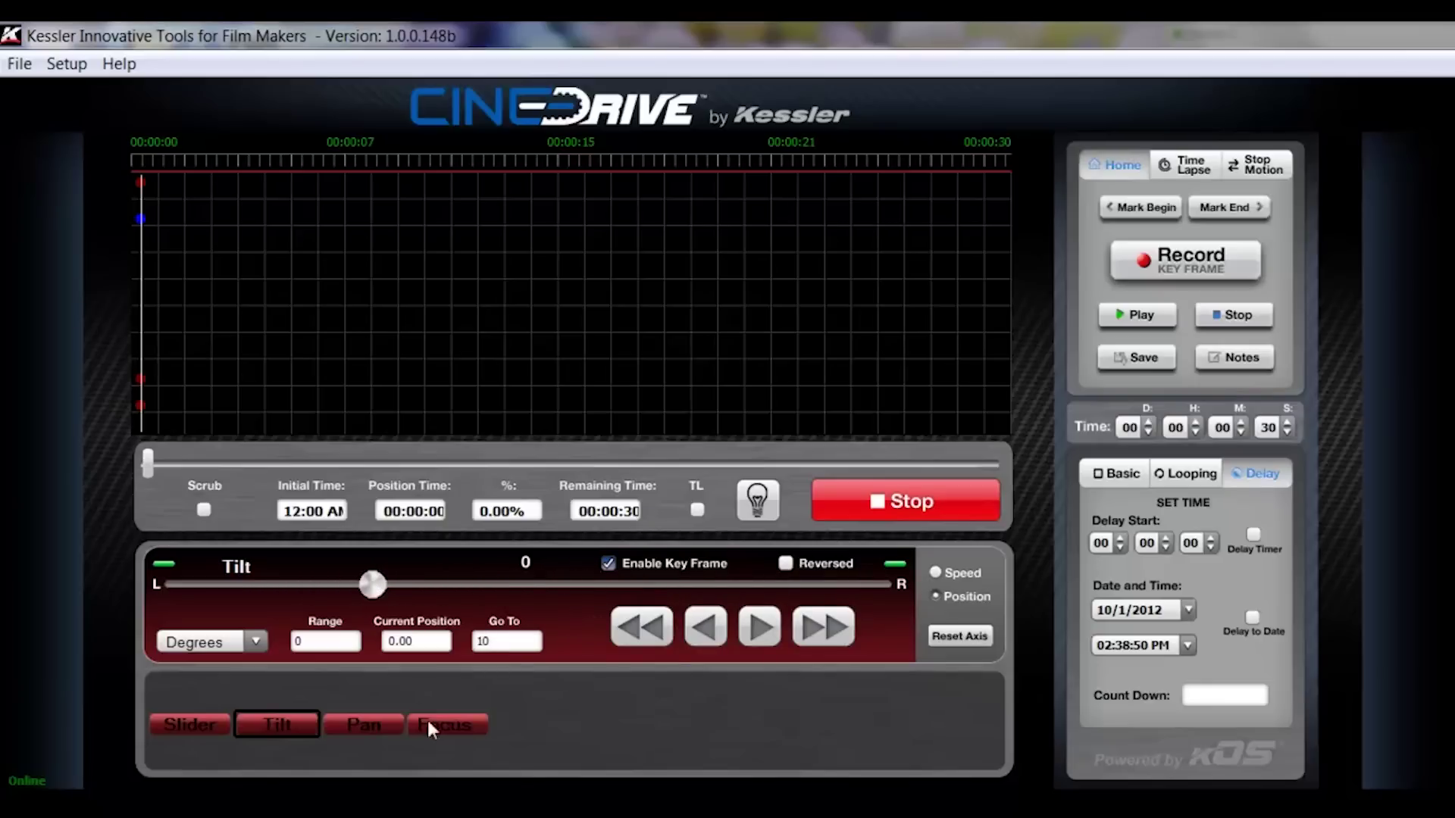
left_click(341, 724)
left_click_drag(241, 585, 491, 585)
left_click(190, 723)
left_click_drag(875, 585, 167, 589)
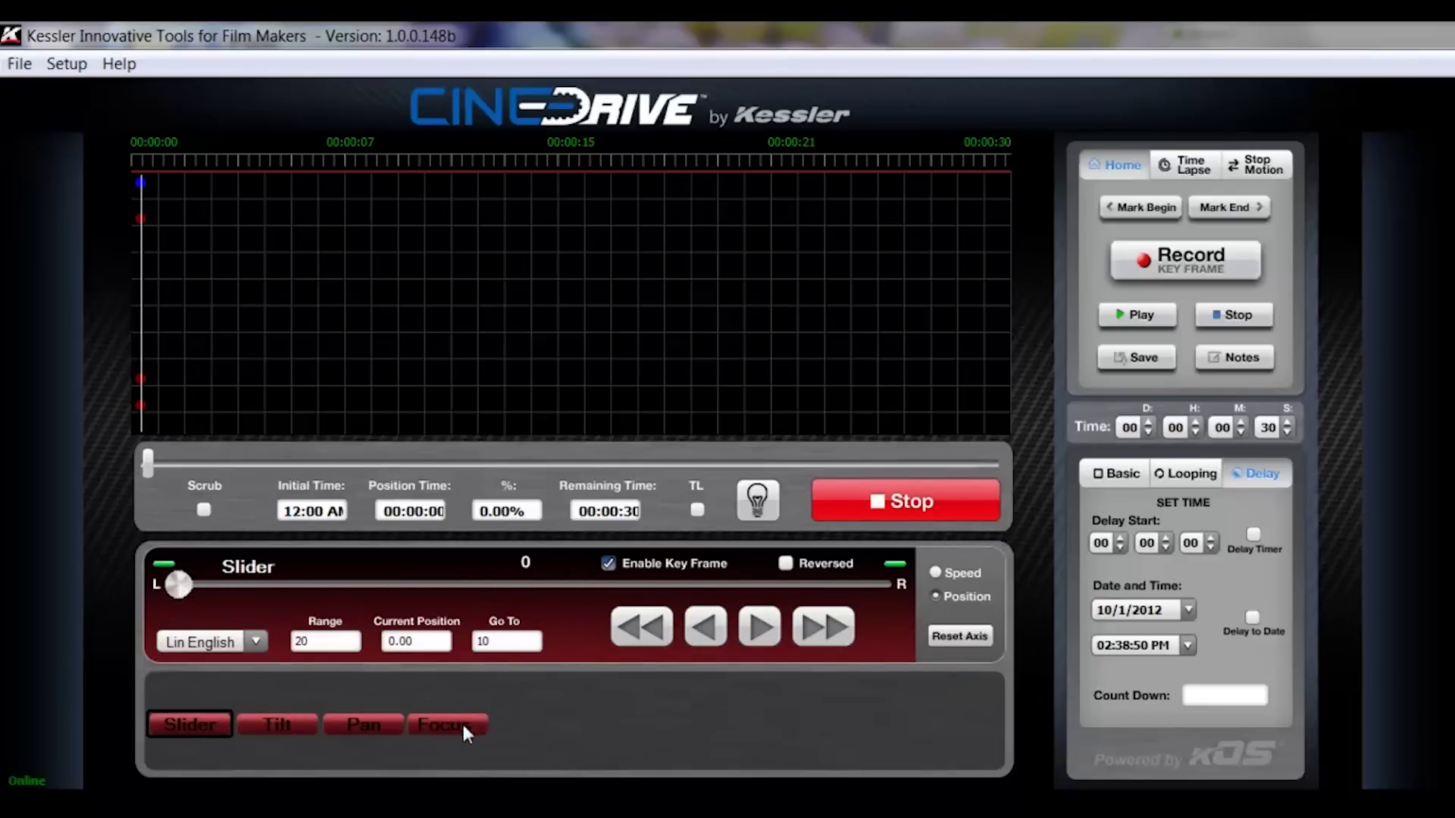
left_click(460, 725)
left_click_drag(318, 585, 786, 612)
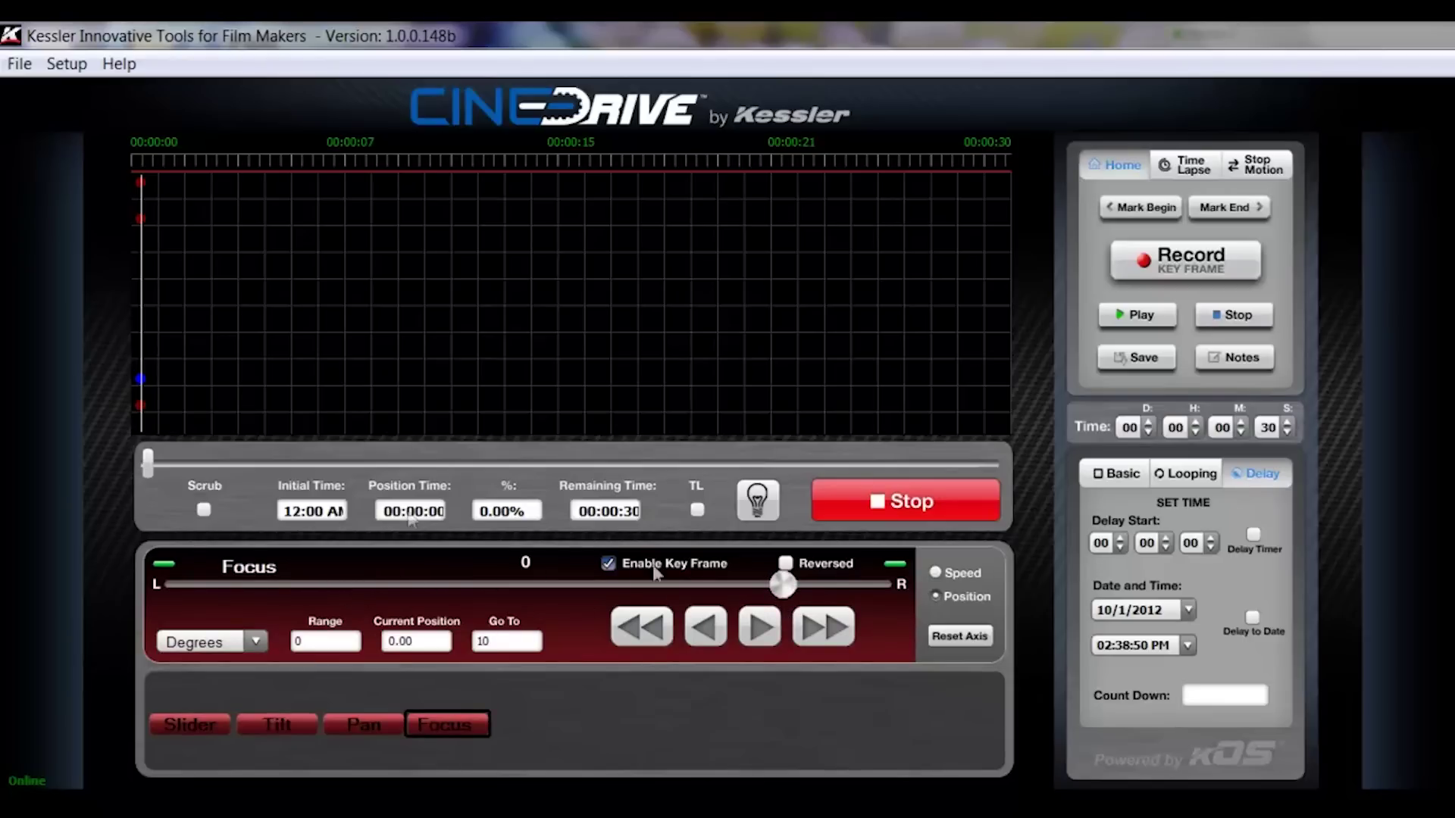
left_click(1197, 260)
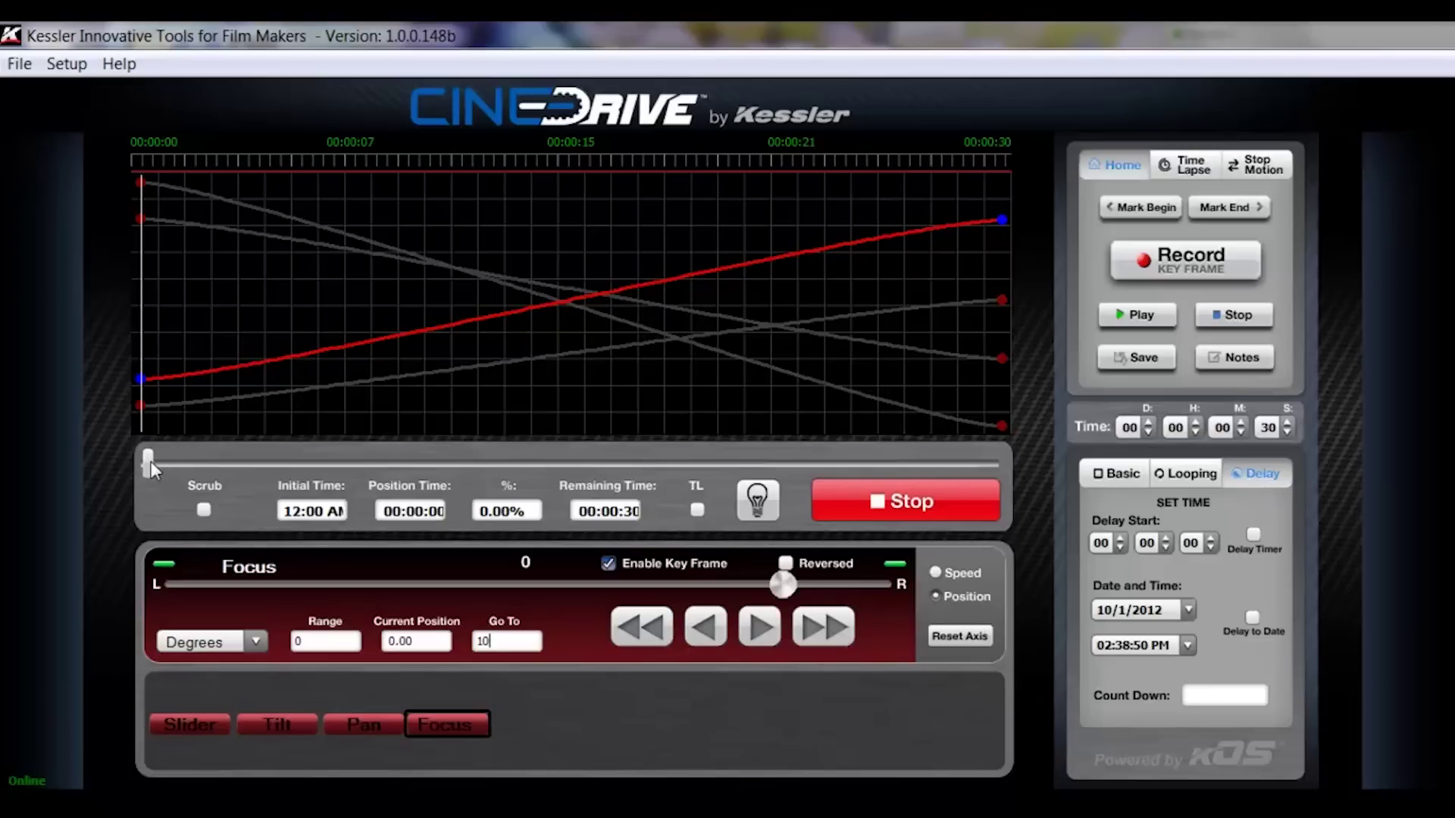
Delete all keyframes on every axis from a keyframe's options and confirm the warning
left_click_drag(149, 462, 453, 476)
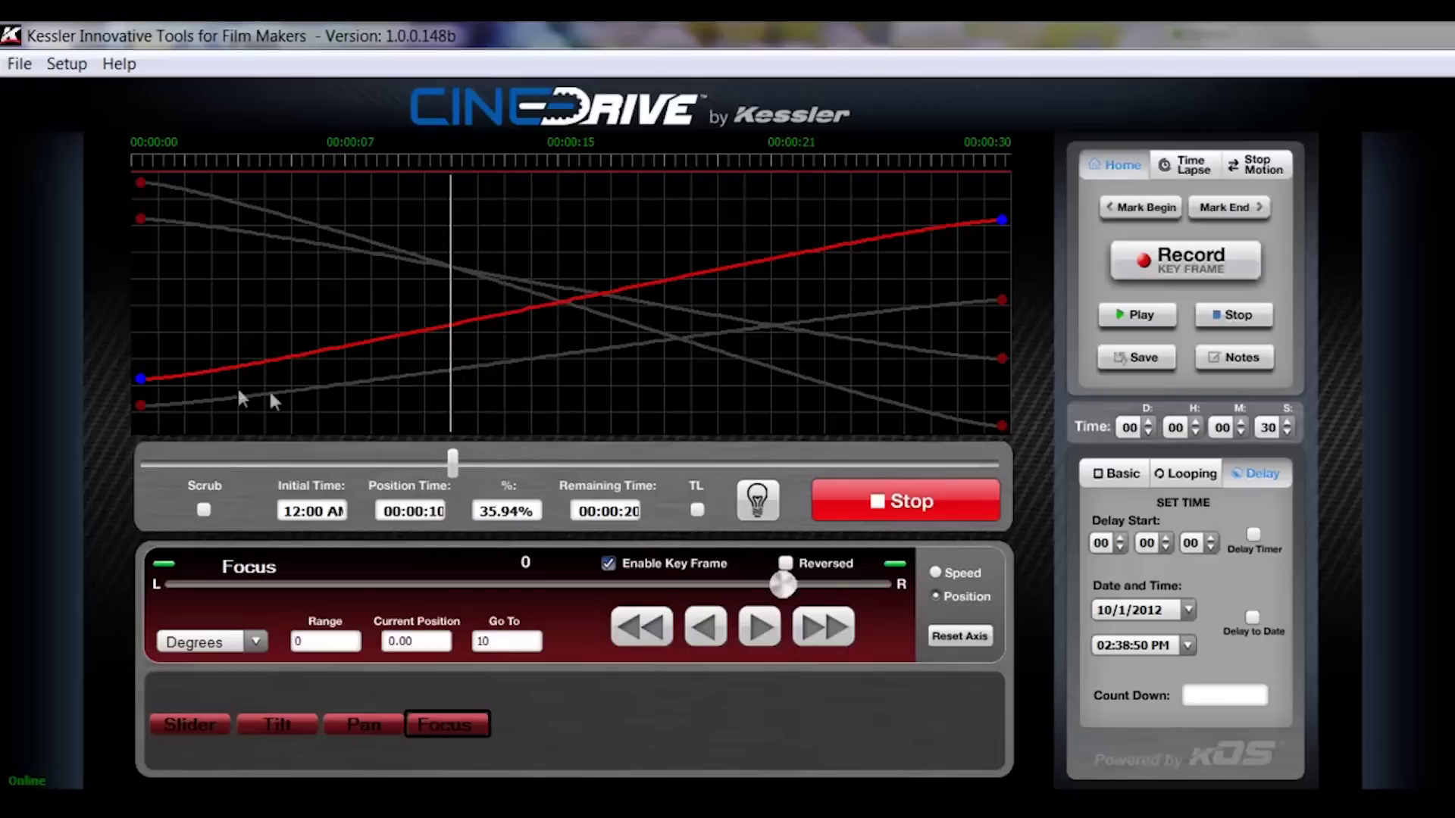
right_click(144, 378)
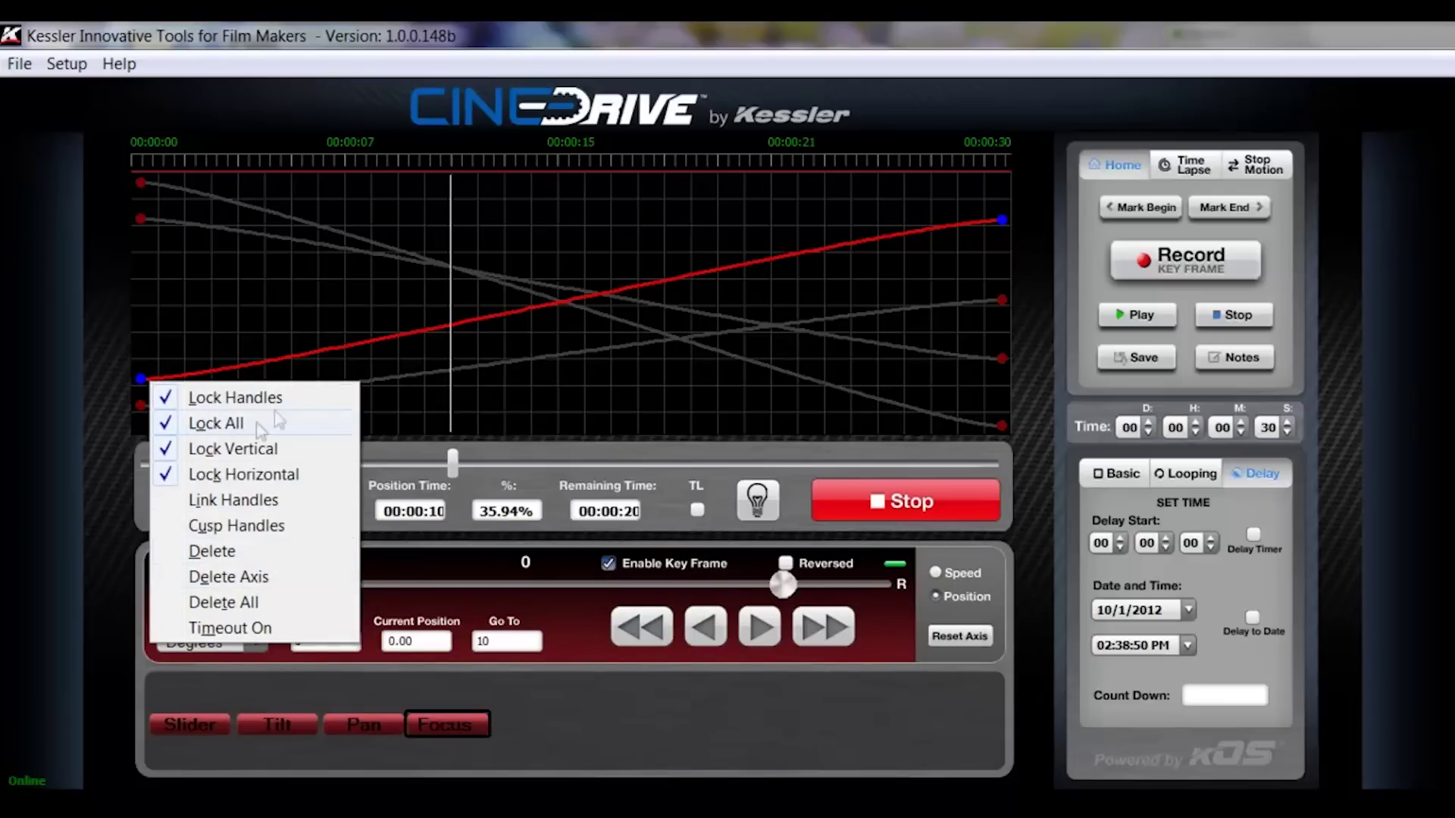
left_click(222, 603)
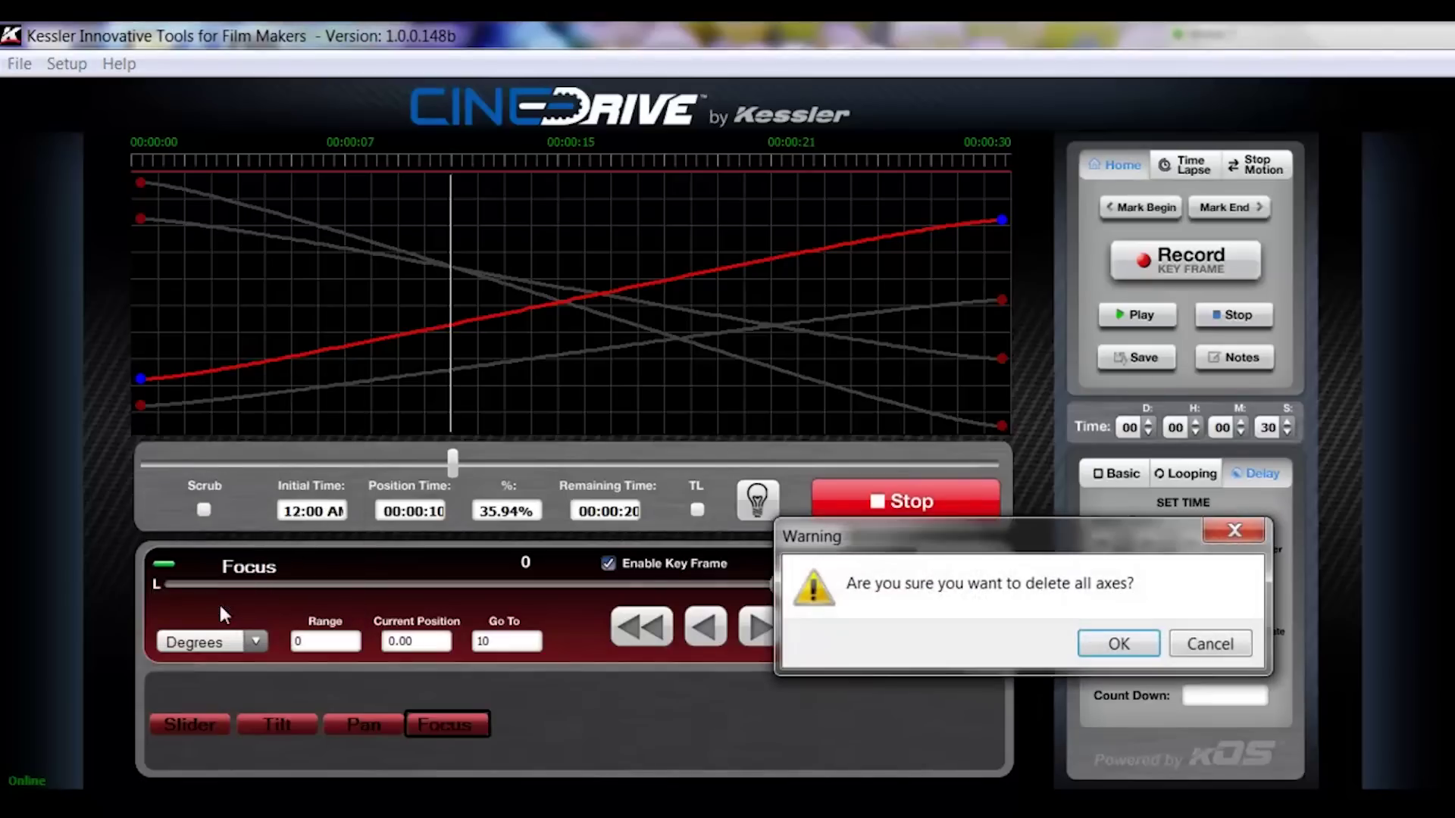
left_click(1119, 643)
Record a new start keyframe, then reposition slider, tilt, pan and focus and key them at 12 seconds
left_click_drag(448, 456, 102, 460)
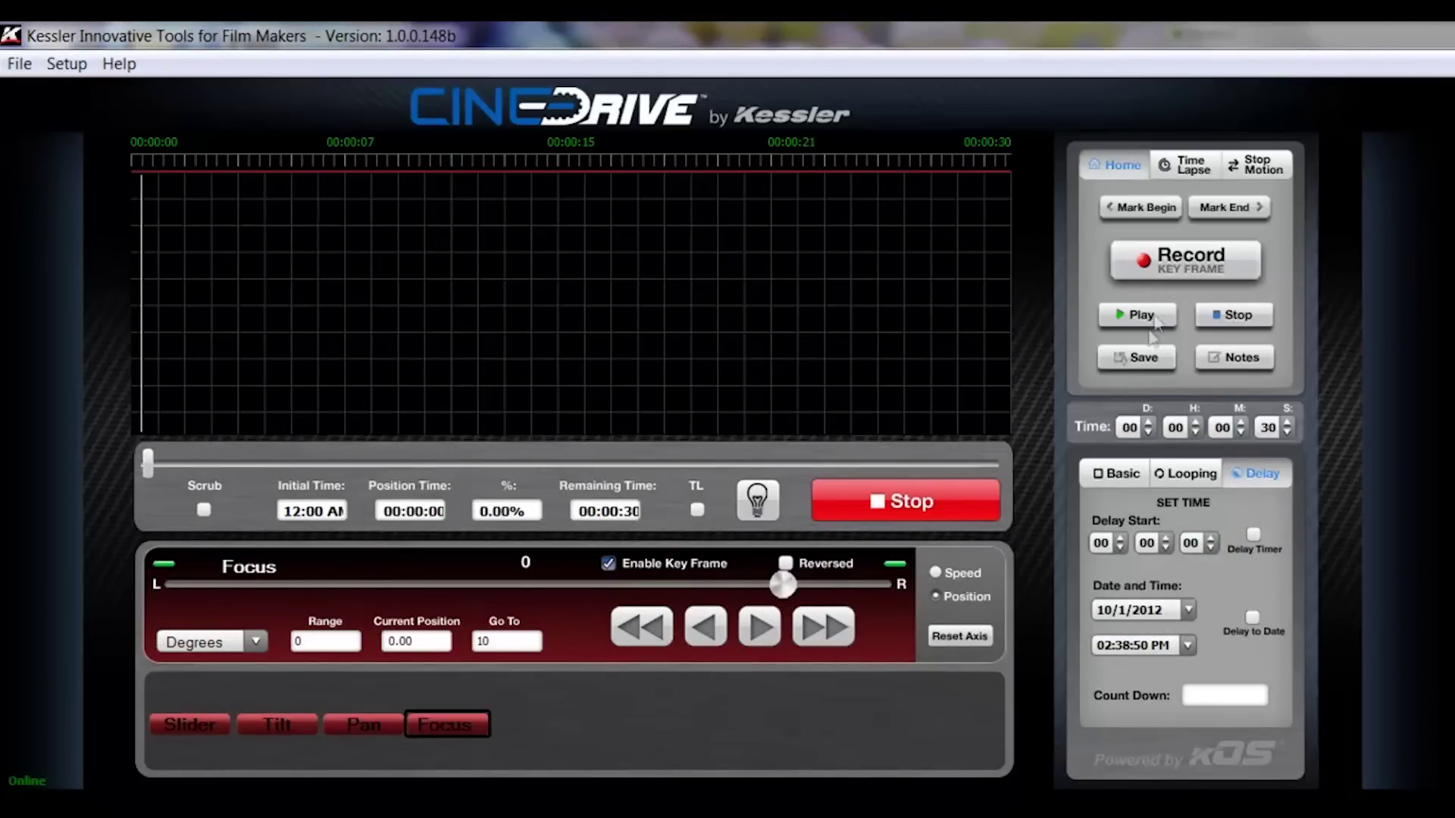
left_click(1192, 265)
left_click_drag(147, 464, 507, 453)
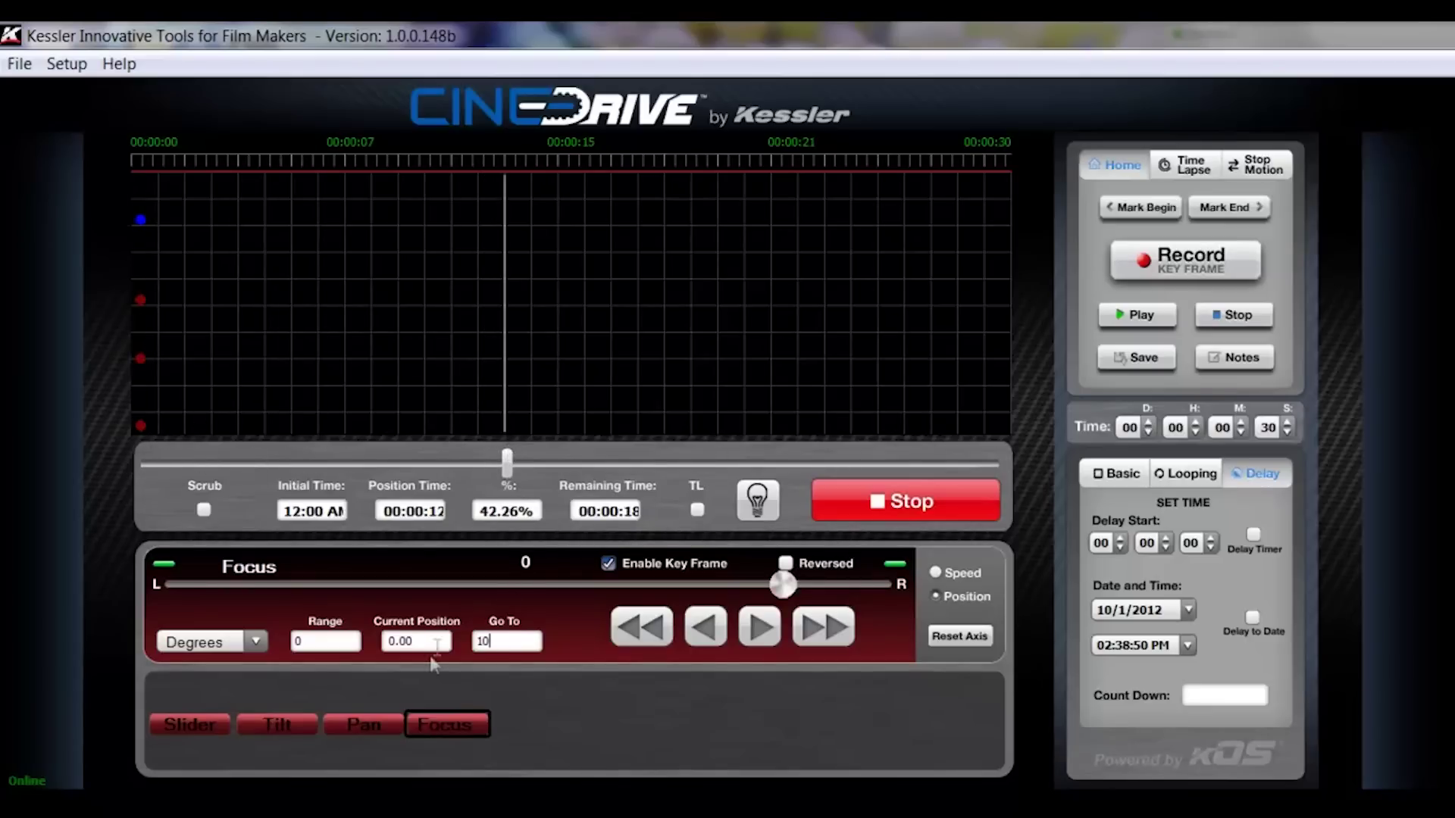
left_click(191, 724)
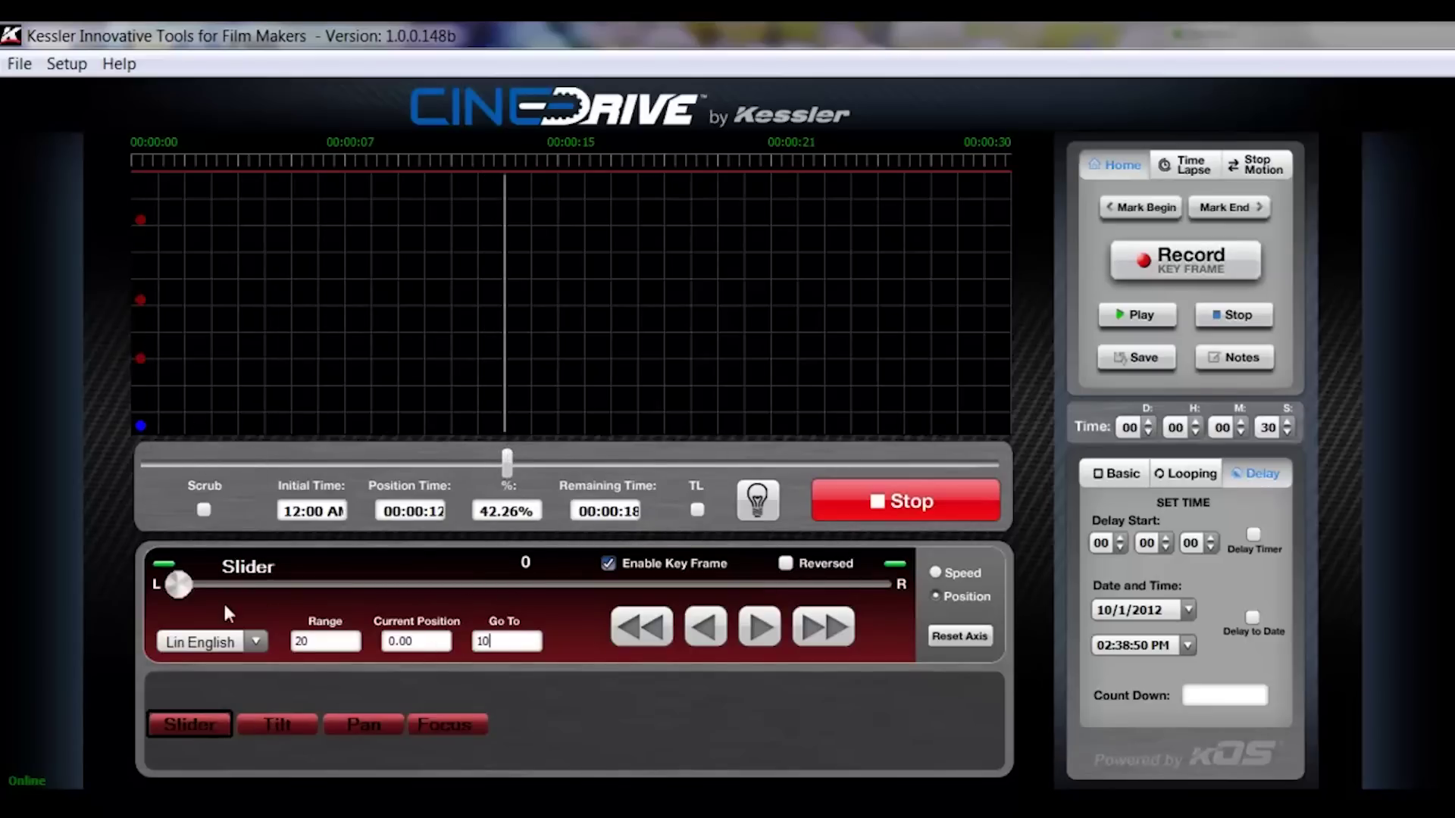
left_click_drag(179, 584, 875, 584)
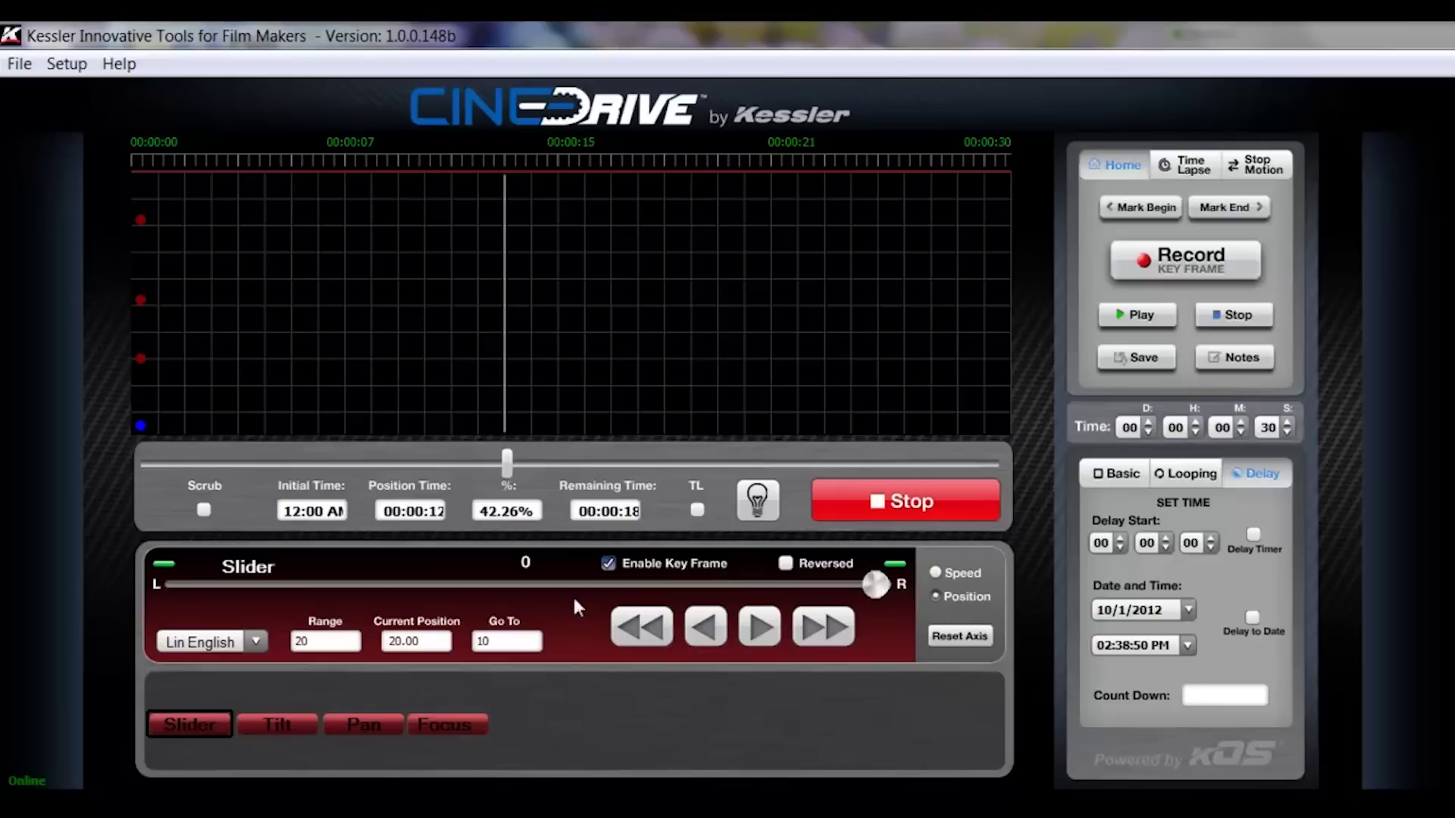
left_click(277, 732)
left_click_drag(376, 591, 643, 585)
left_click(372, 729)
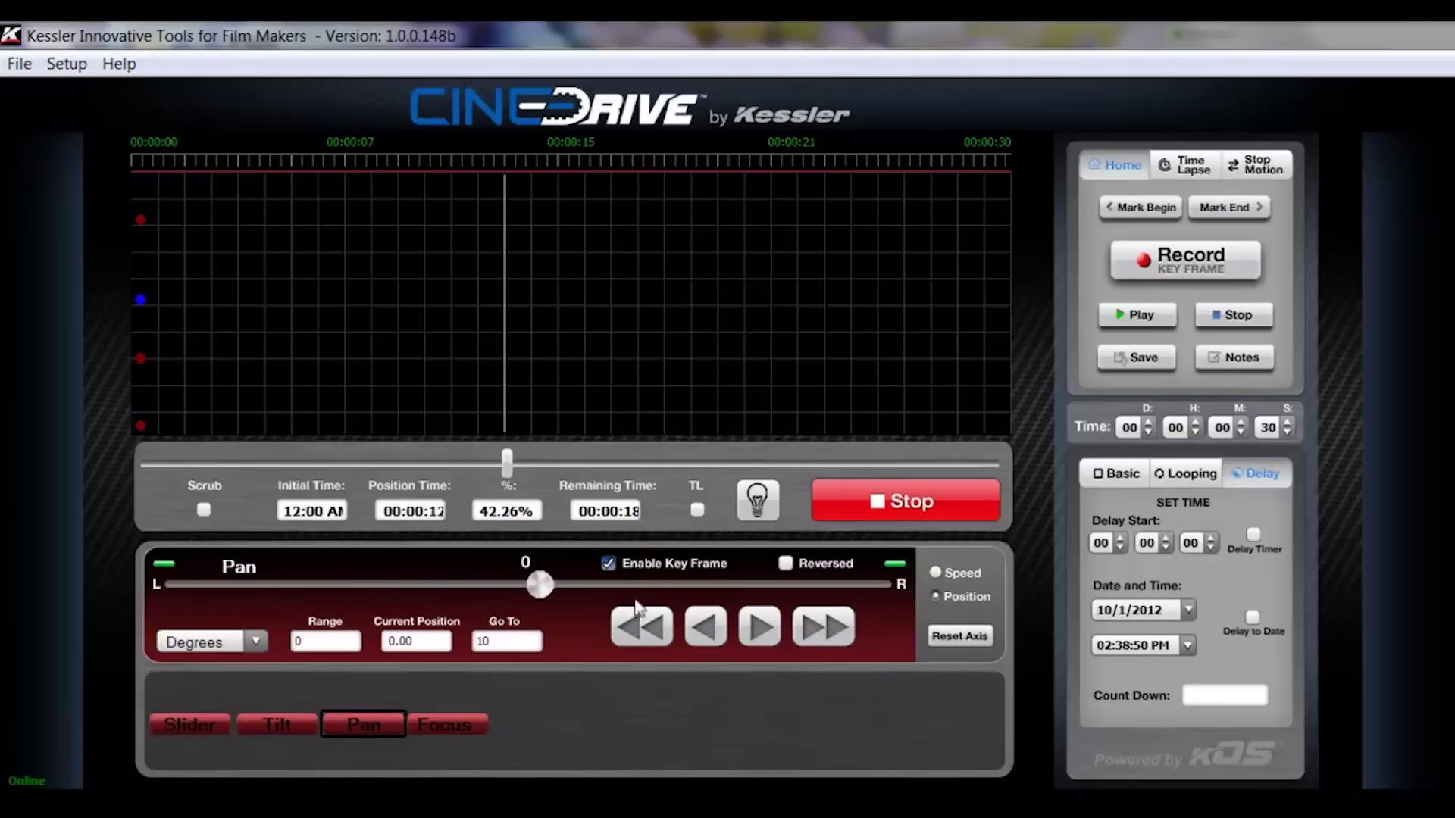
left_click_drag(538, 587, 298, 606)
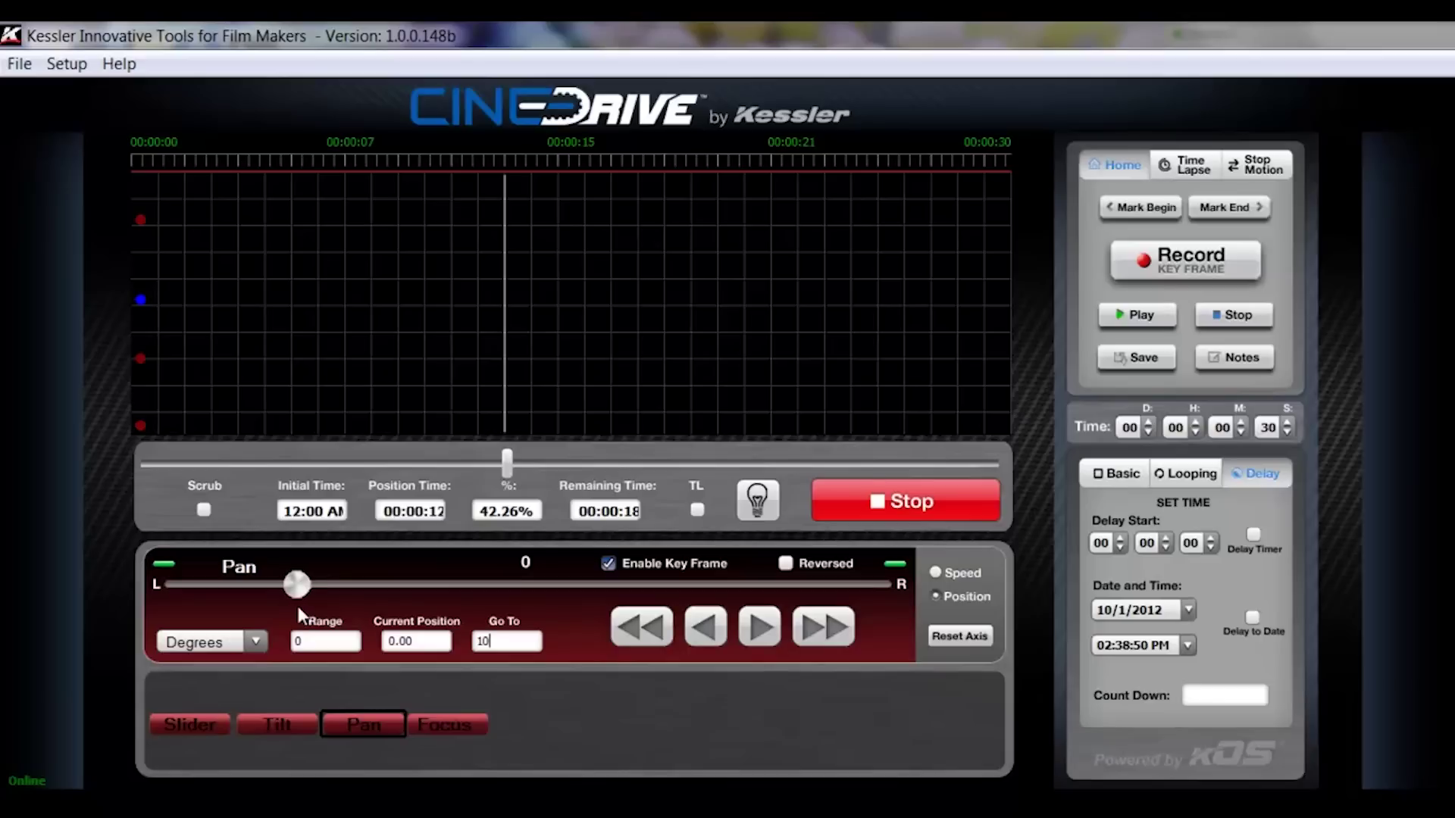
left_click(444, 725)
left_click_drag(786, 593, 571, 590)
left_click(1166, 277)
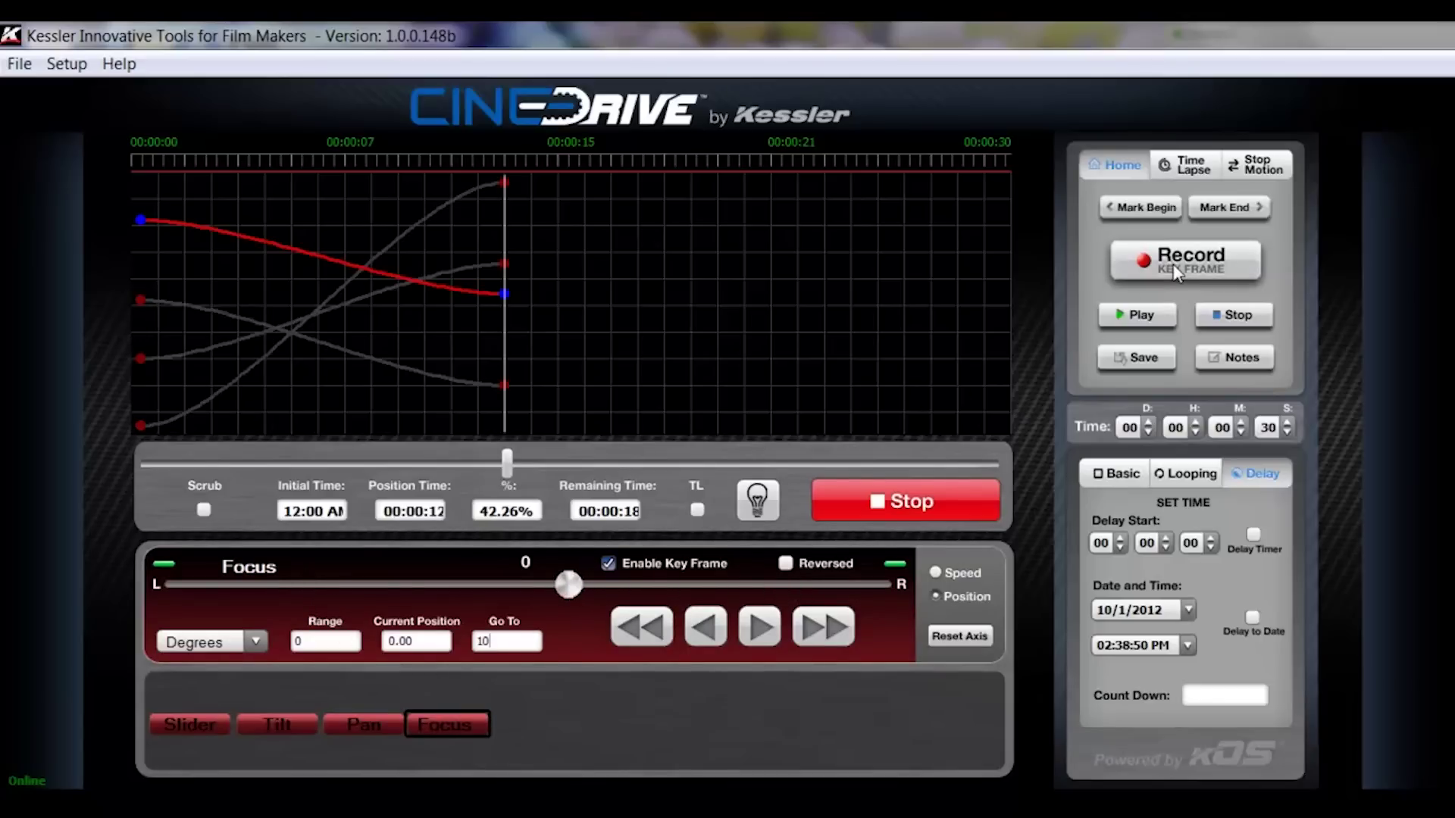
Move the playhead to the end and reposition focus, slider and pan for the next keyframe
left_click_drag(507, 464, 1032, 443)
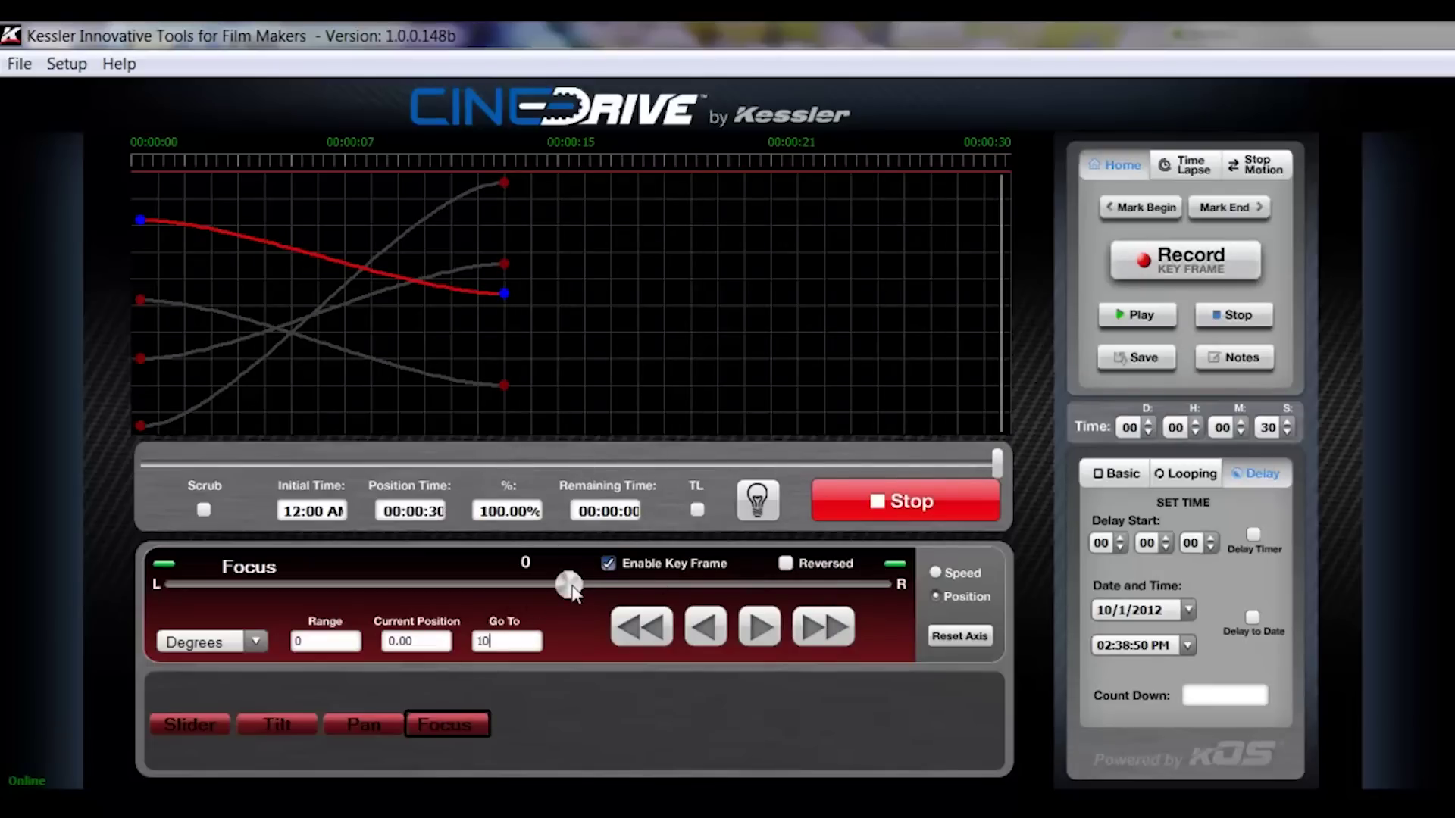
left_click_drag(574, 594, 365, 598)
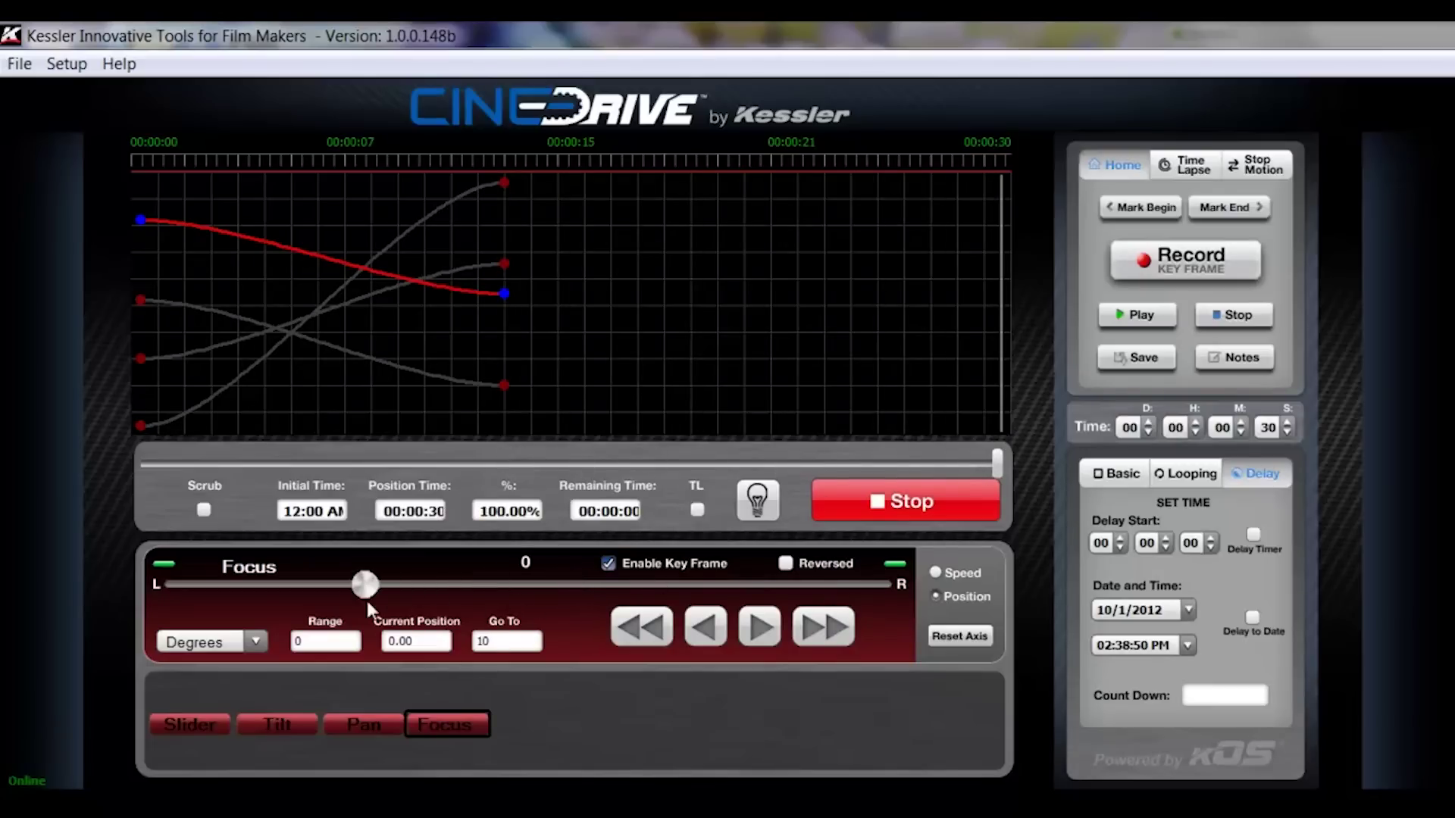
left_click(189, 724)
left_click_drag(875, 584, 479, 584)
left_click(292, 731)
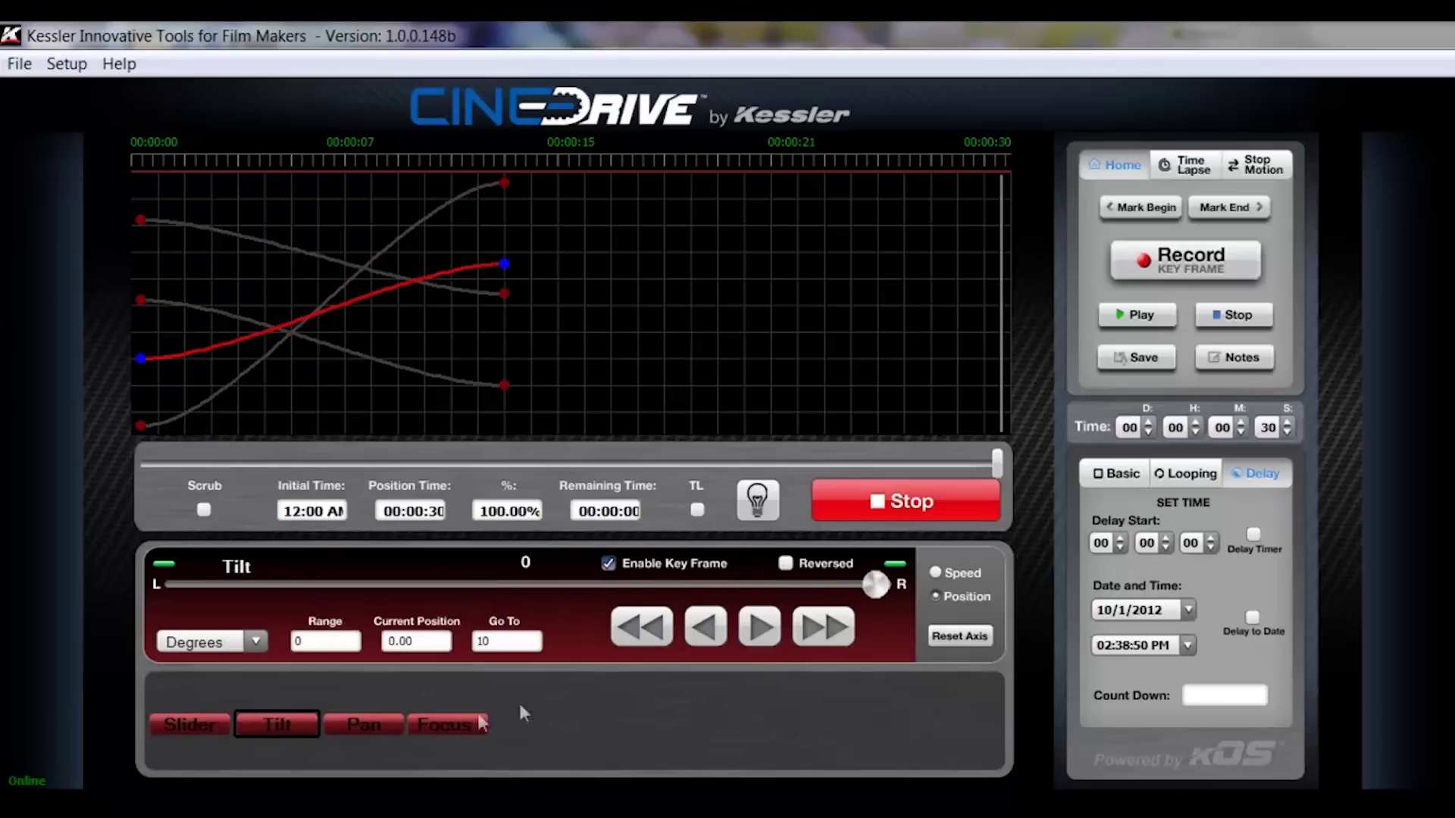
left_click(374, 721)
key("Return")
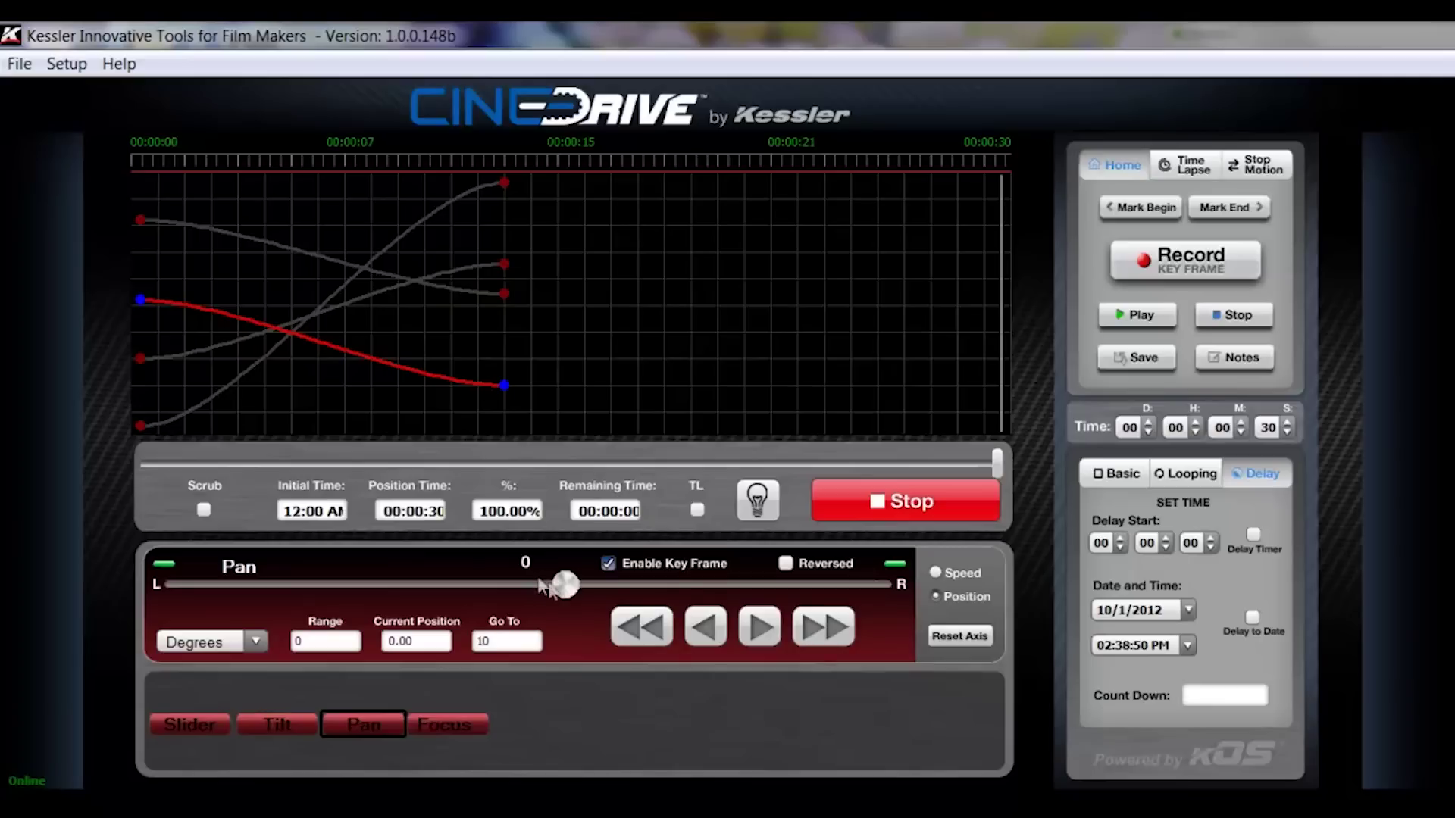
left_click(547, 587)
left_click(447, 725)
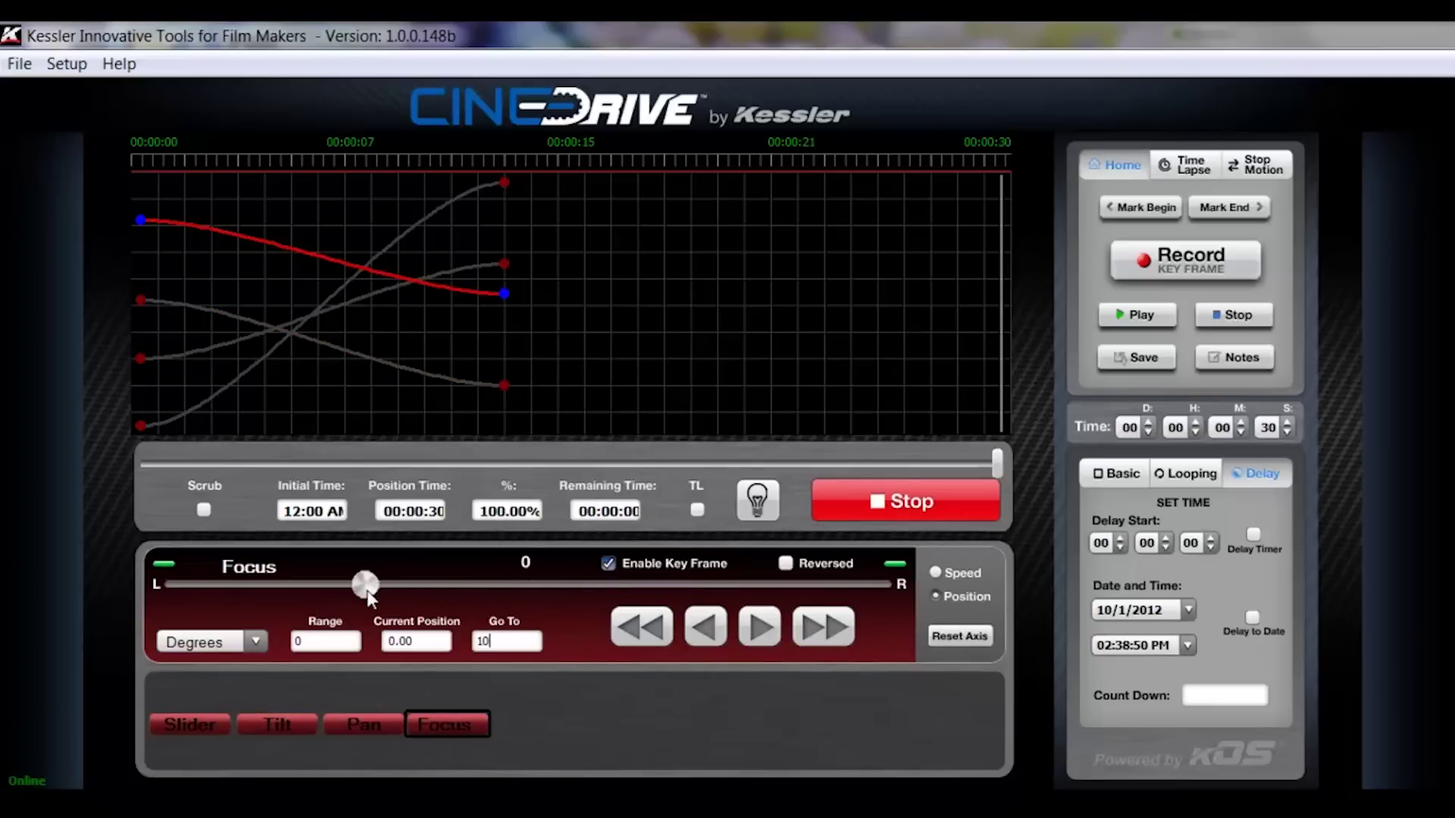
left_click_drag(371, 588, 503, 596)
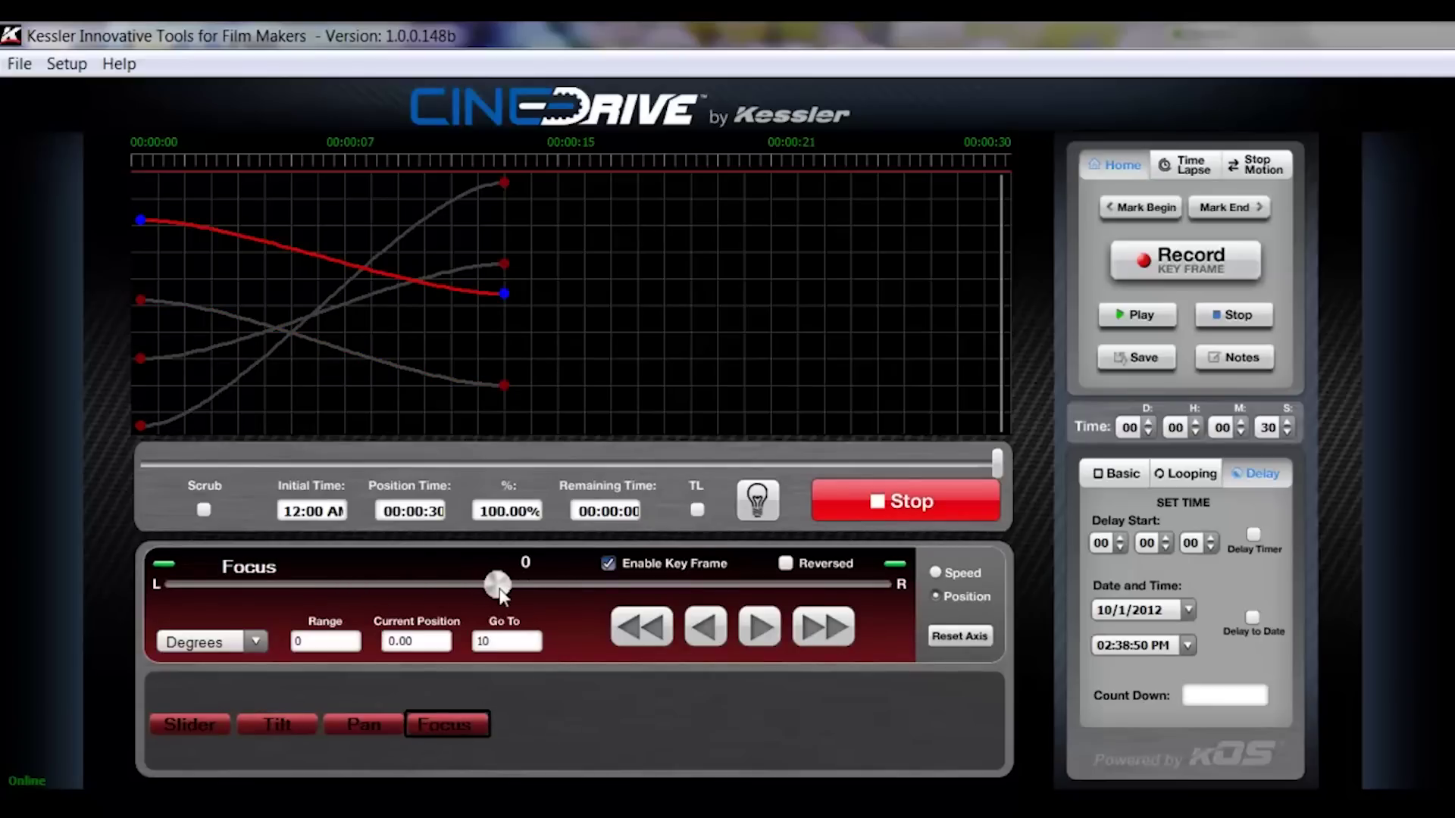
Record the final keyframe at 00:00:30 and open the Setup menu
left_click(1176, 262)
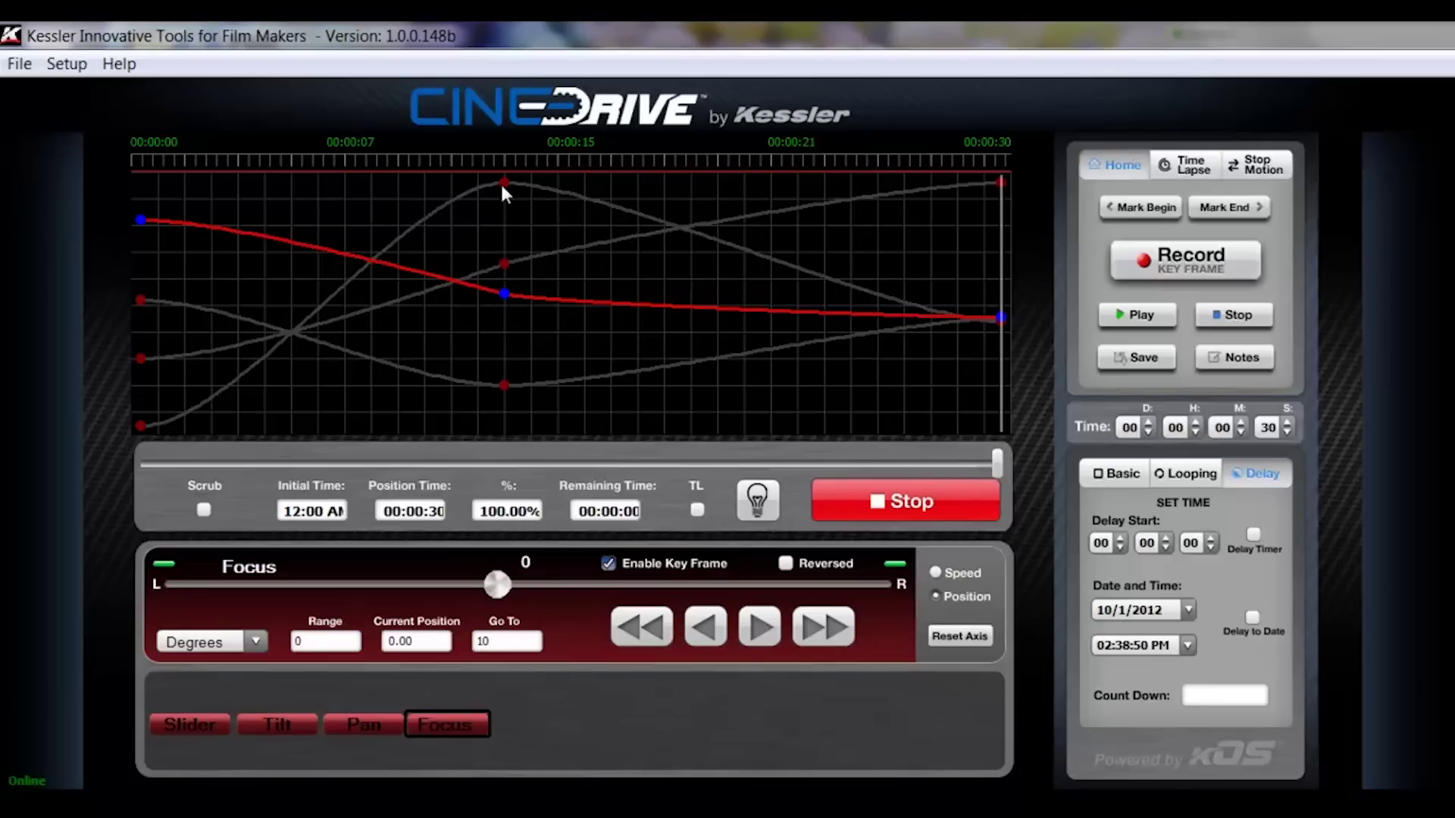
left_click(66, 63)
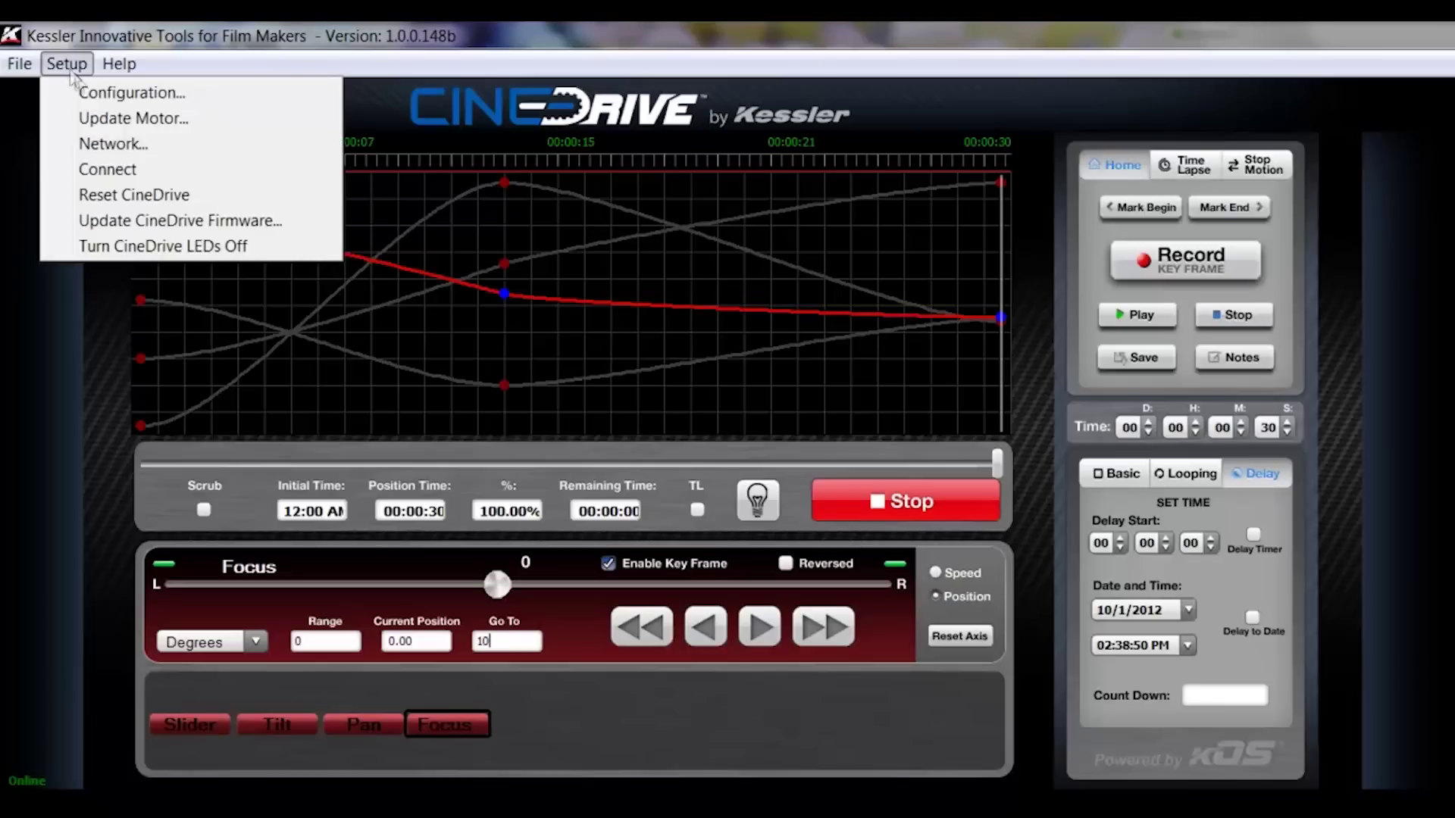
Accept the axis Configuration, then toggle the middle Focus keyframe's Timeout on and back off
left_click(120, 96)
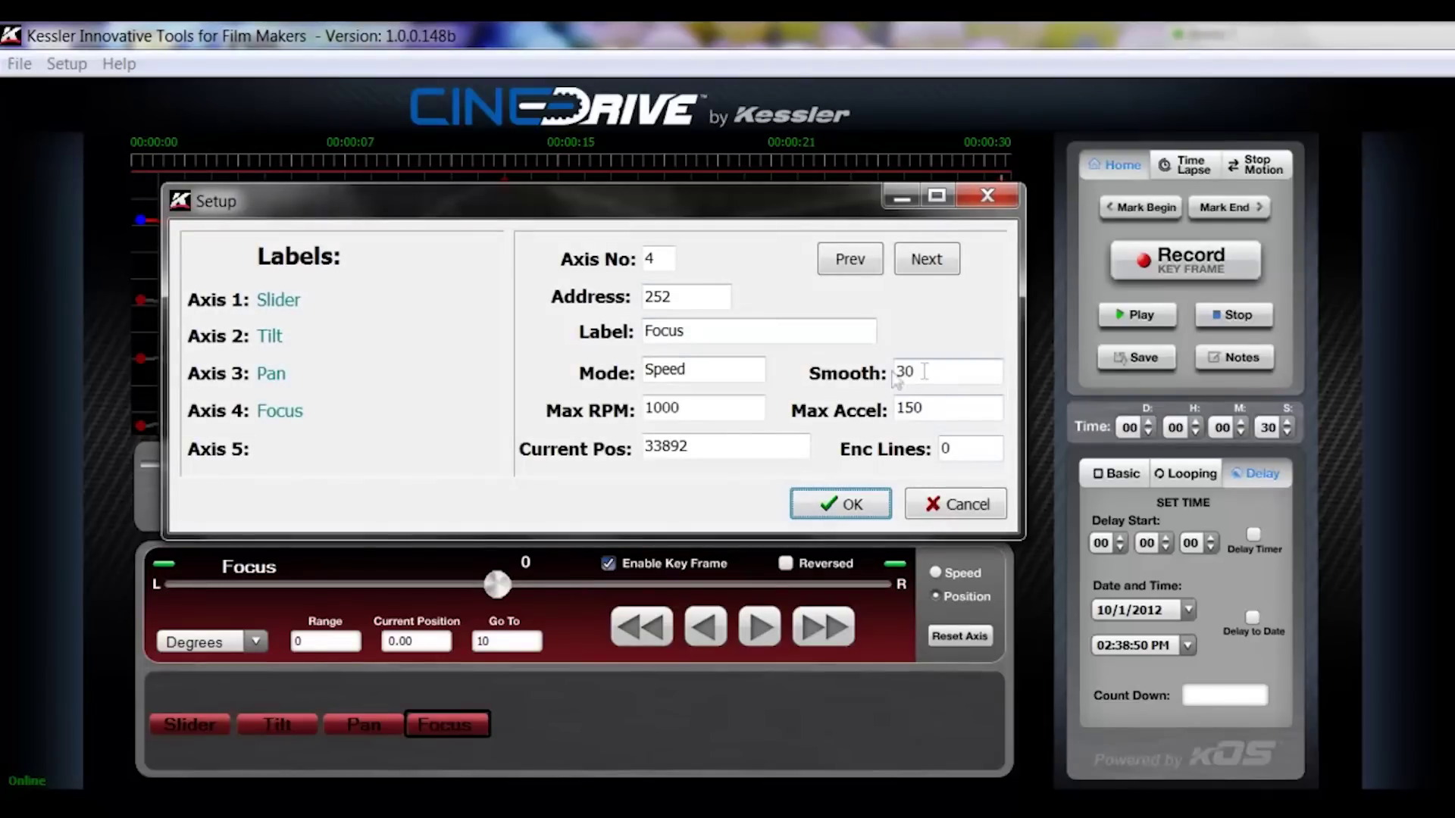
left_click(849, 507)
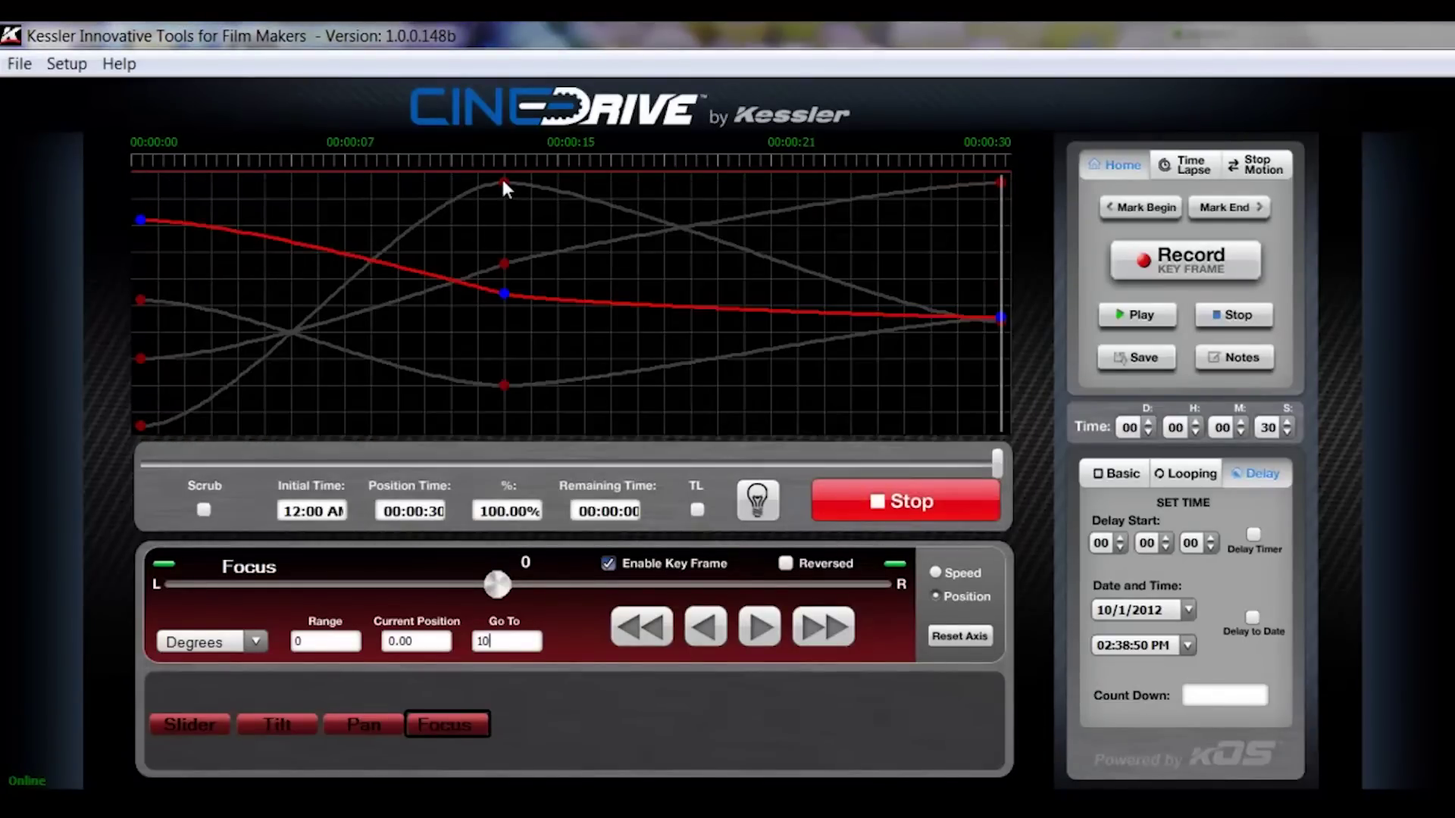
right_click(505, 295)
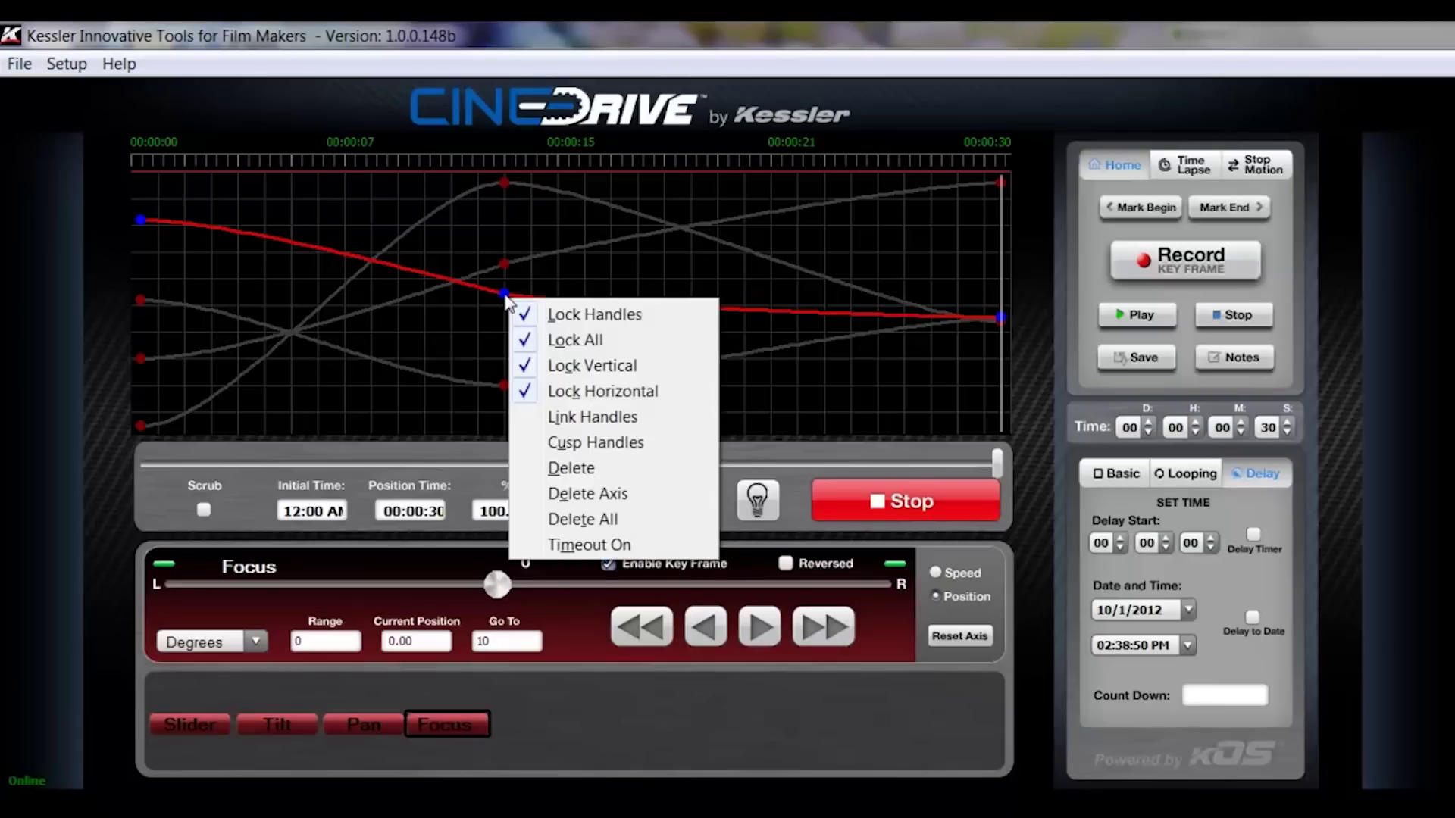
left_click(534, 547)
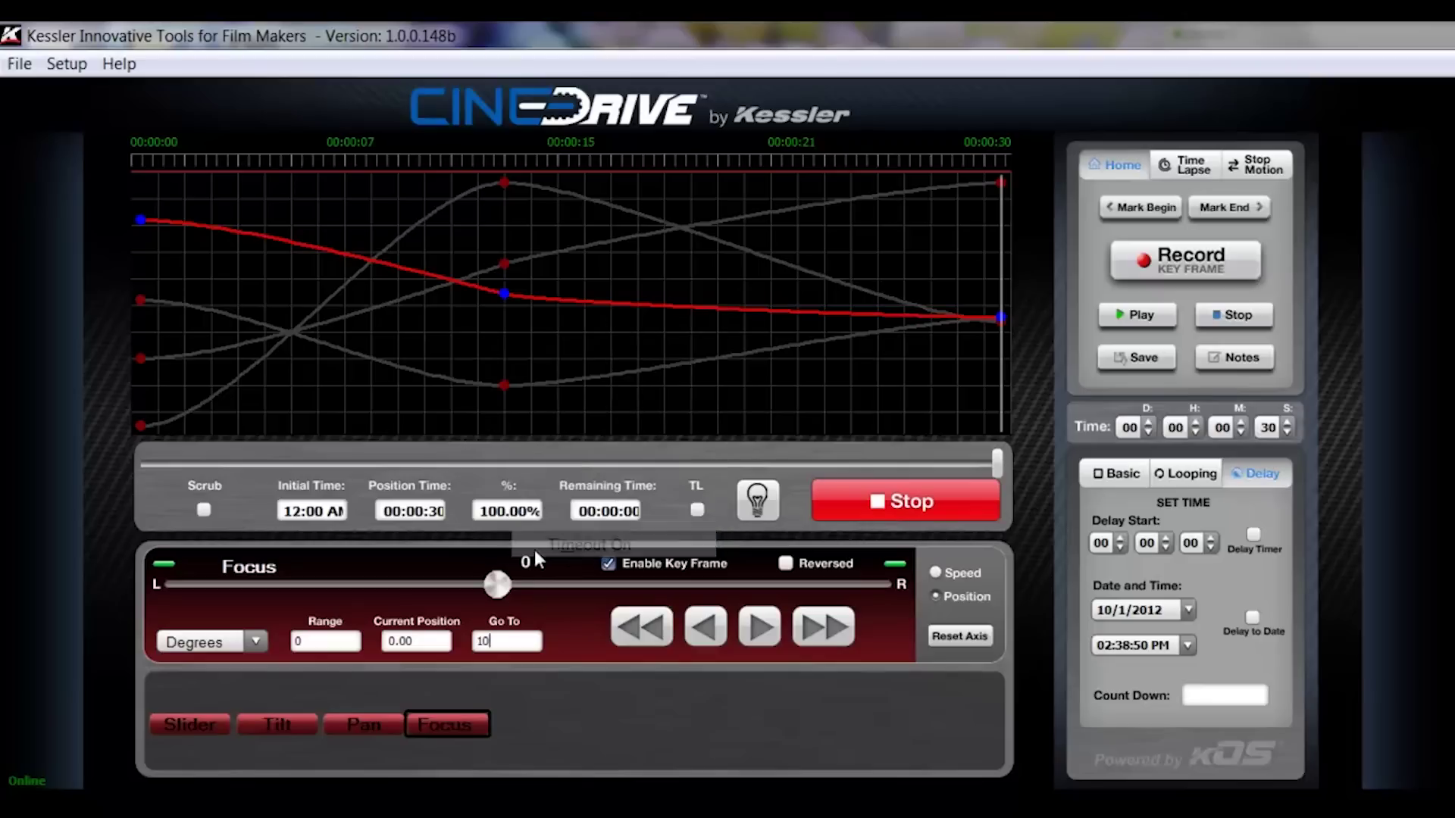
right_click(506, 296)
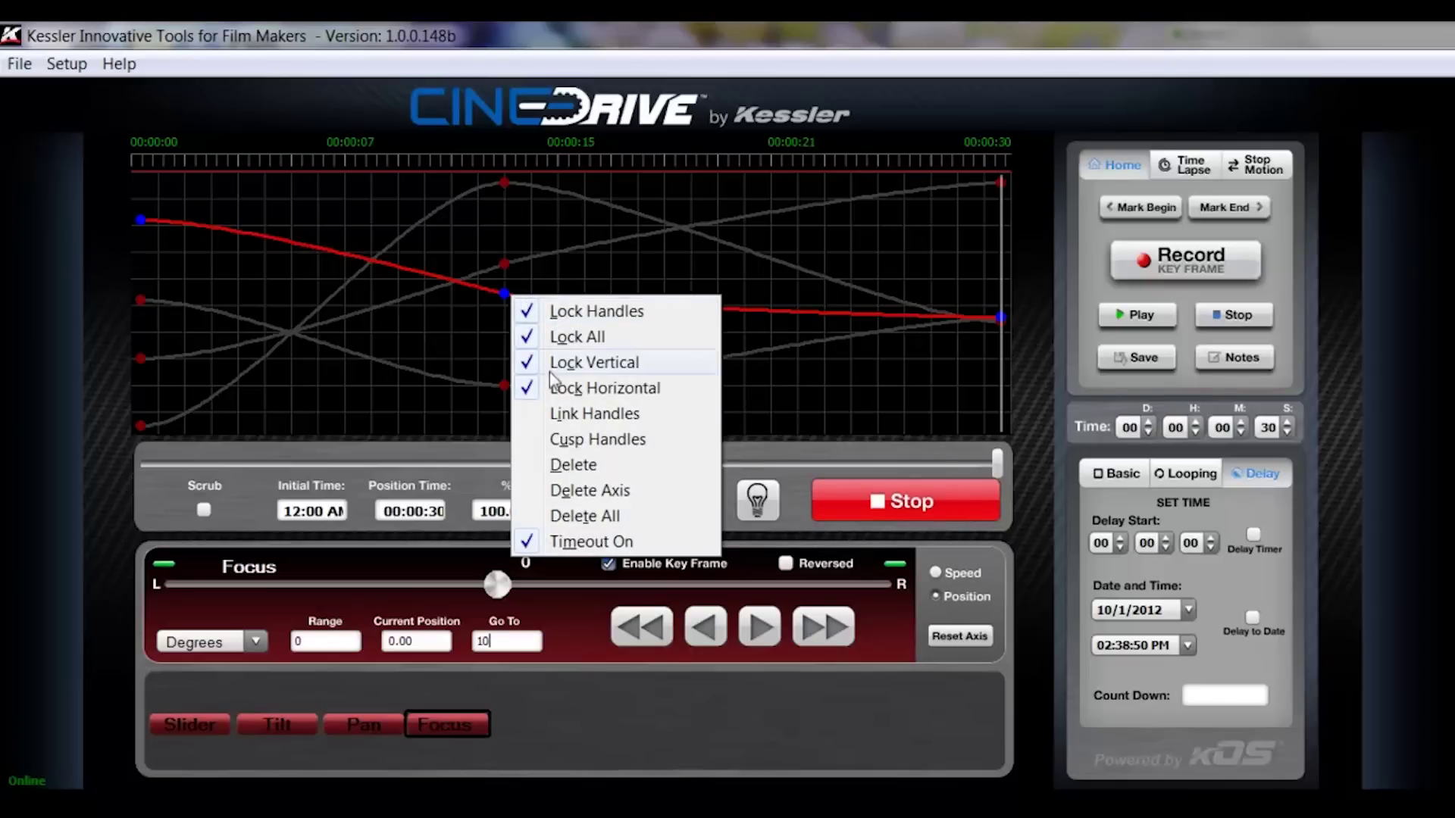
left_click(523, 543)
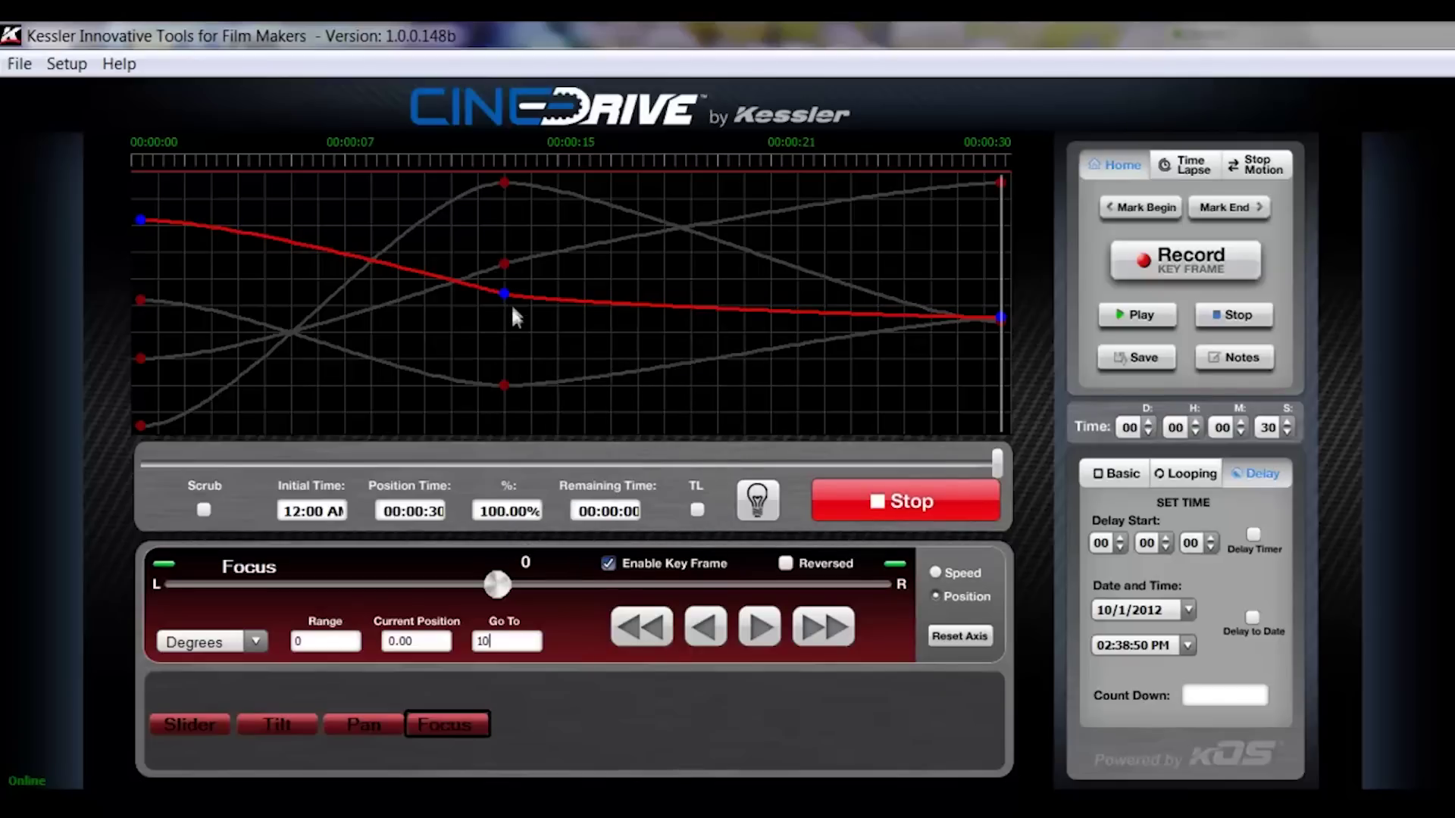
right_click(512, 302)
left_click(540, 544)
Uncheck Lock Handles on the Focus keyframe and widen its tangents to flatten the curve
right_click(521, 297)
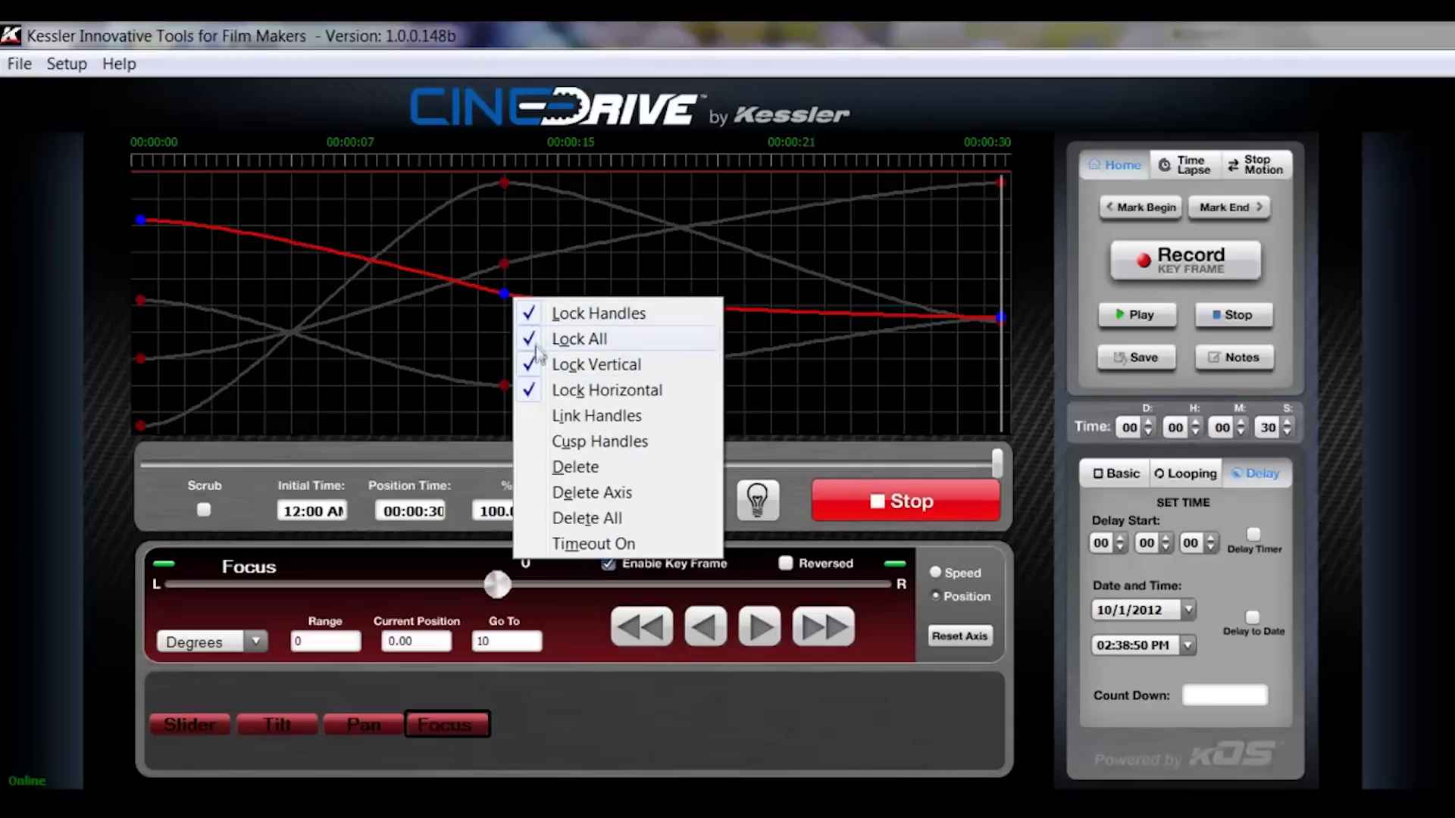
left_click(527, 313)
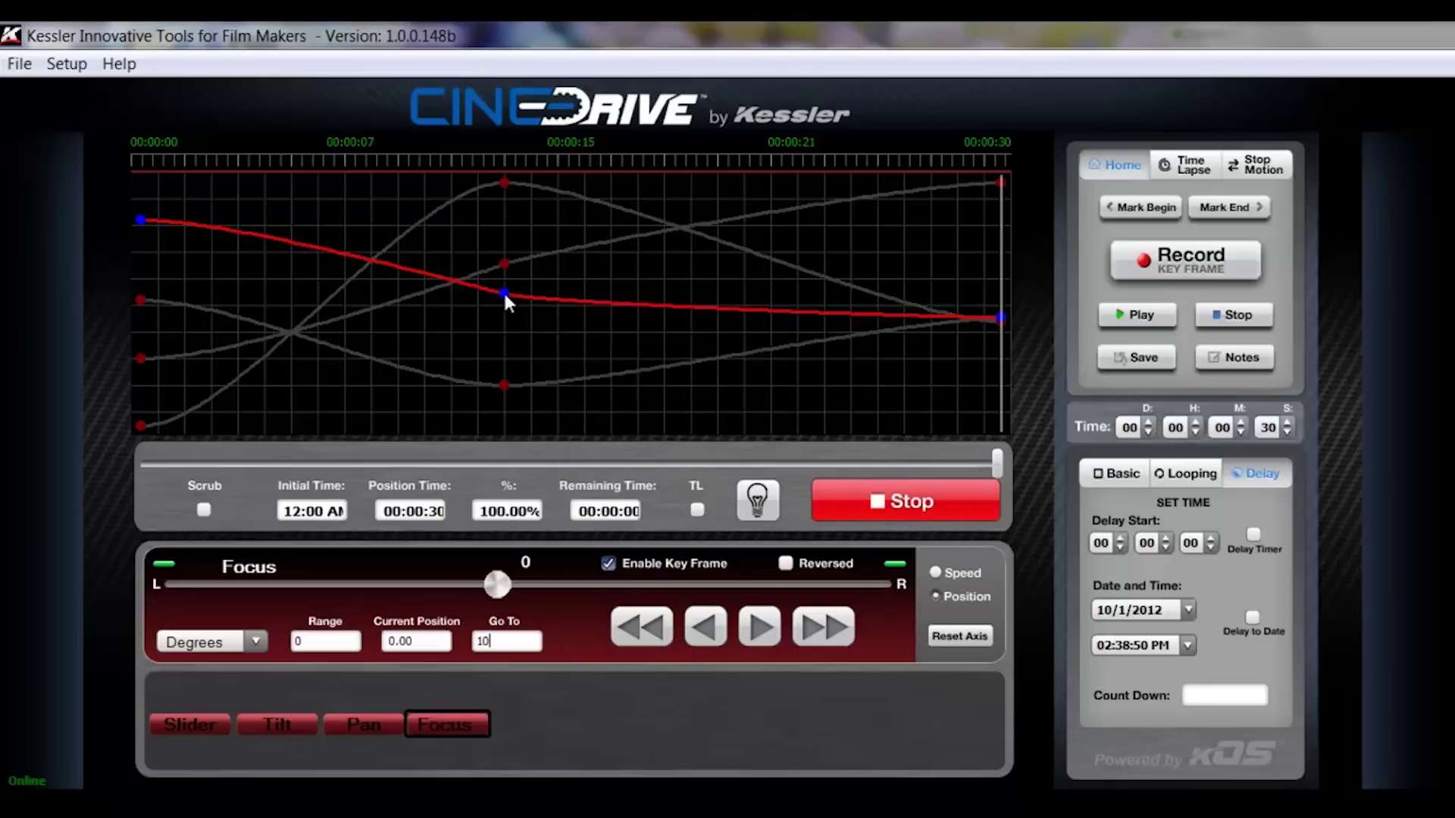
left_click_drag(536, 302, 575, 294)
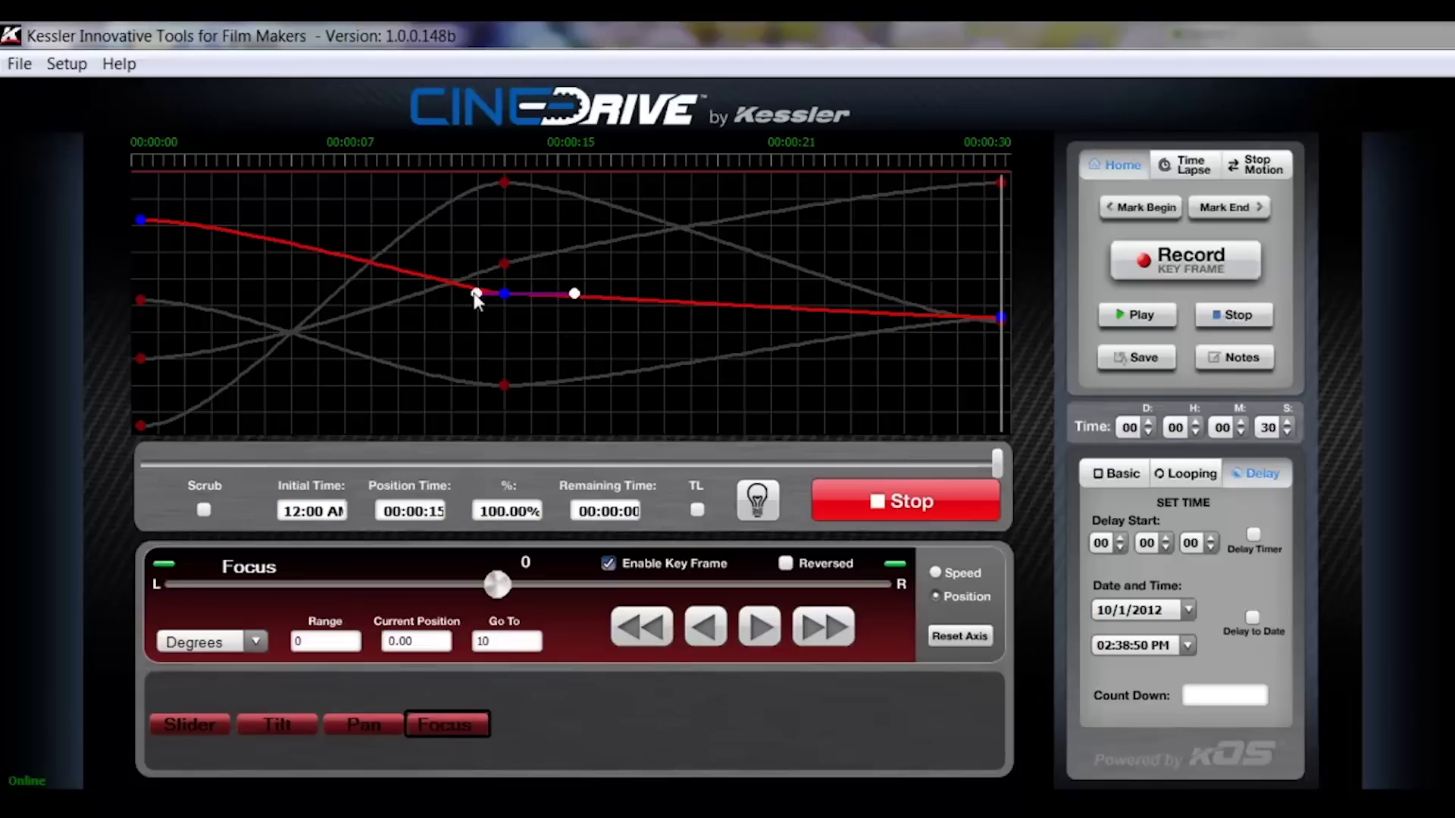
mouse_move(476, 295)
left_mouse_down()
mouse_move(441, 296)
mouse_move(465, 295)
left_mouse_up()
Give the Slider peak keyframe cusp handles and reshape the curve on each side independently
left_click(206, 718)
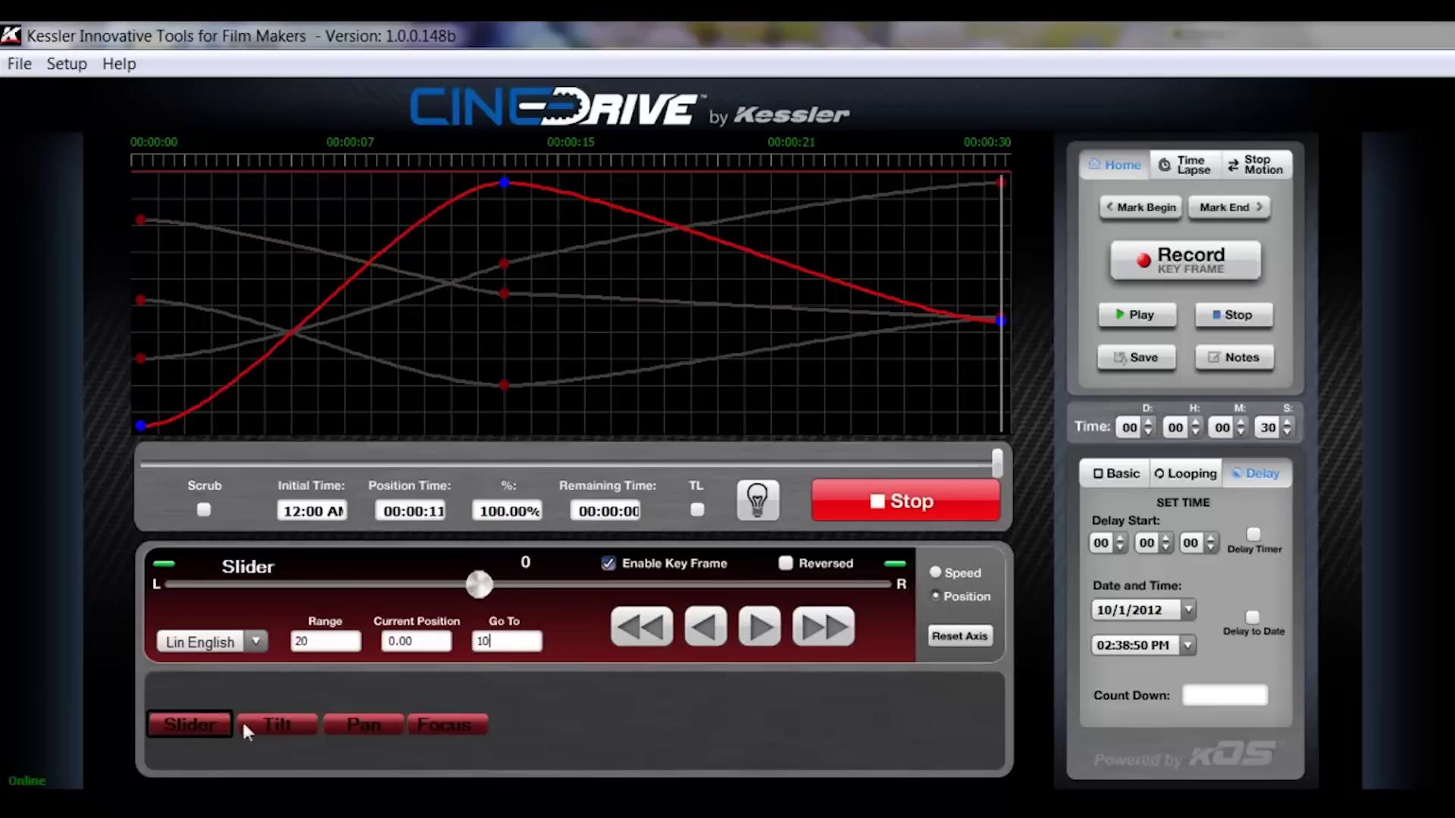
right_click(505, 184)
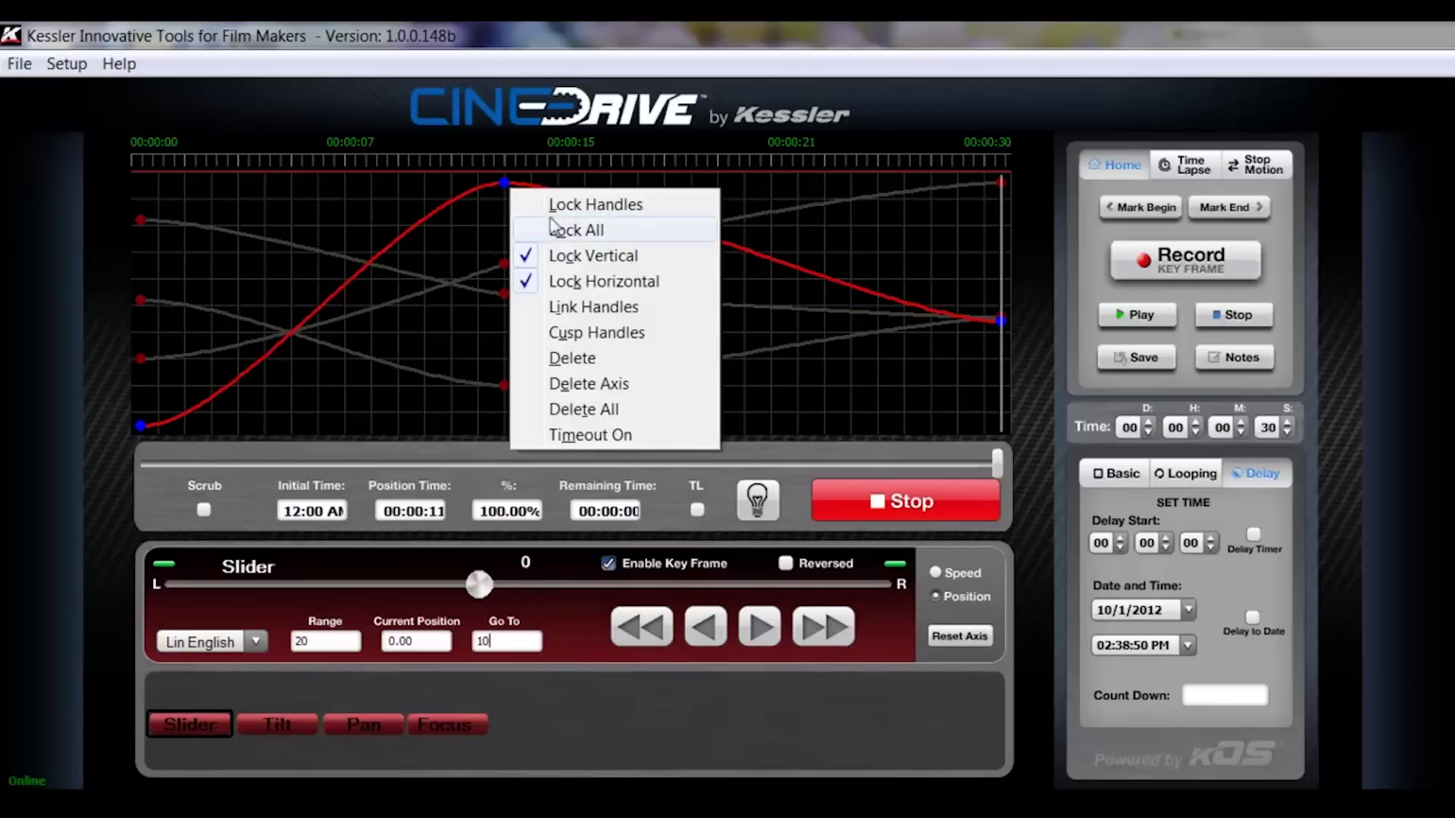
left_click(529, 334)
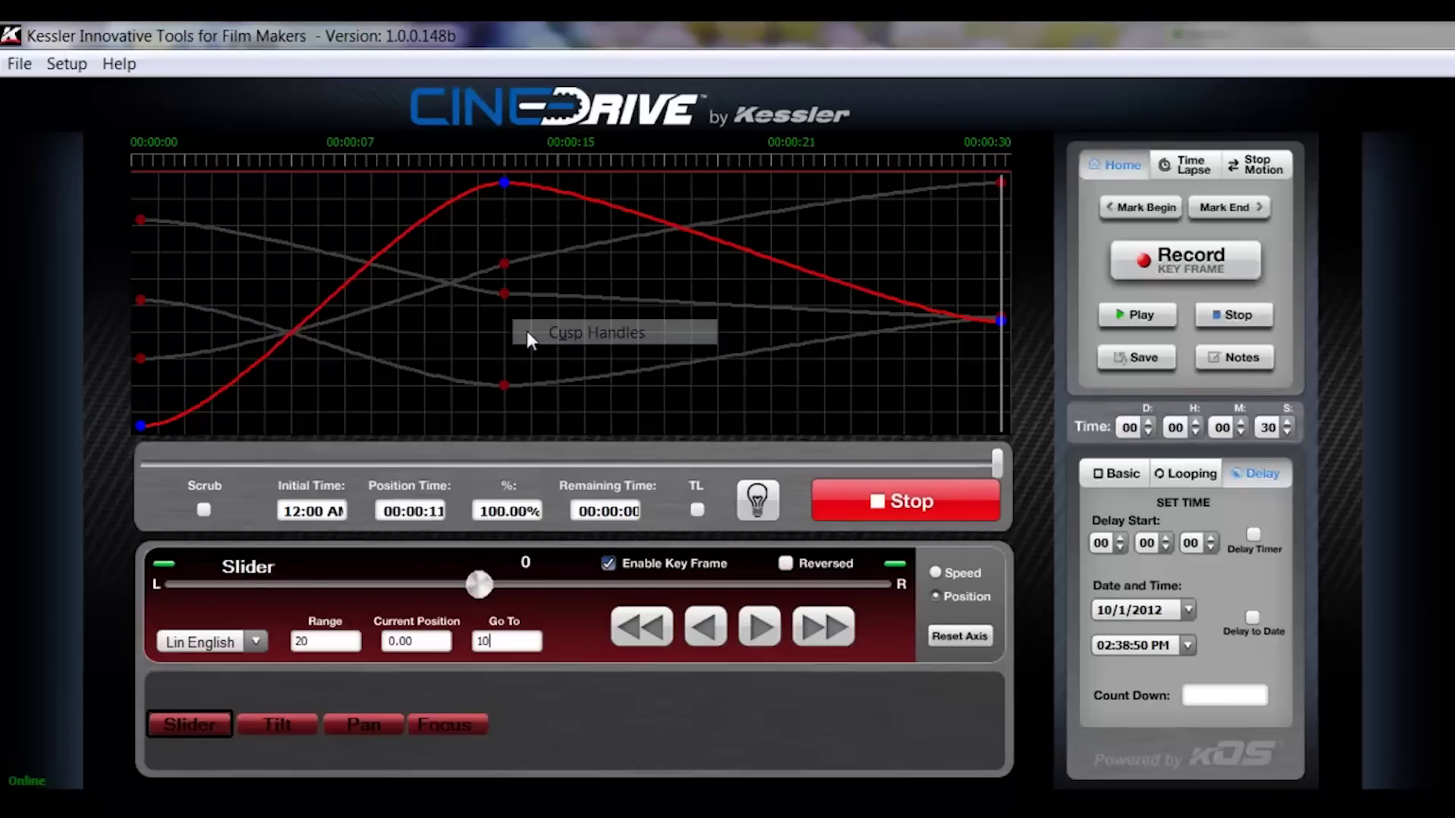
left_click(505, 184)
left_click_drag(407, 180, 377, 179)
right_click(502, 180)
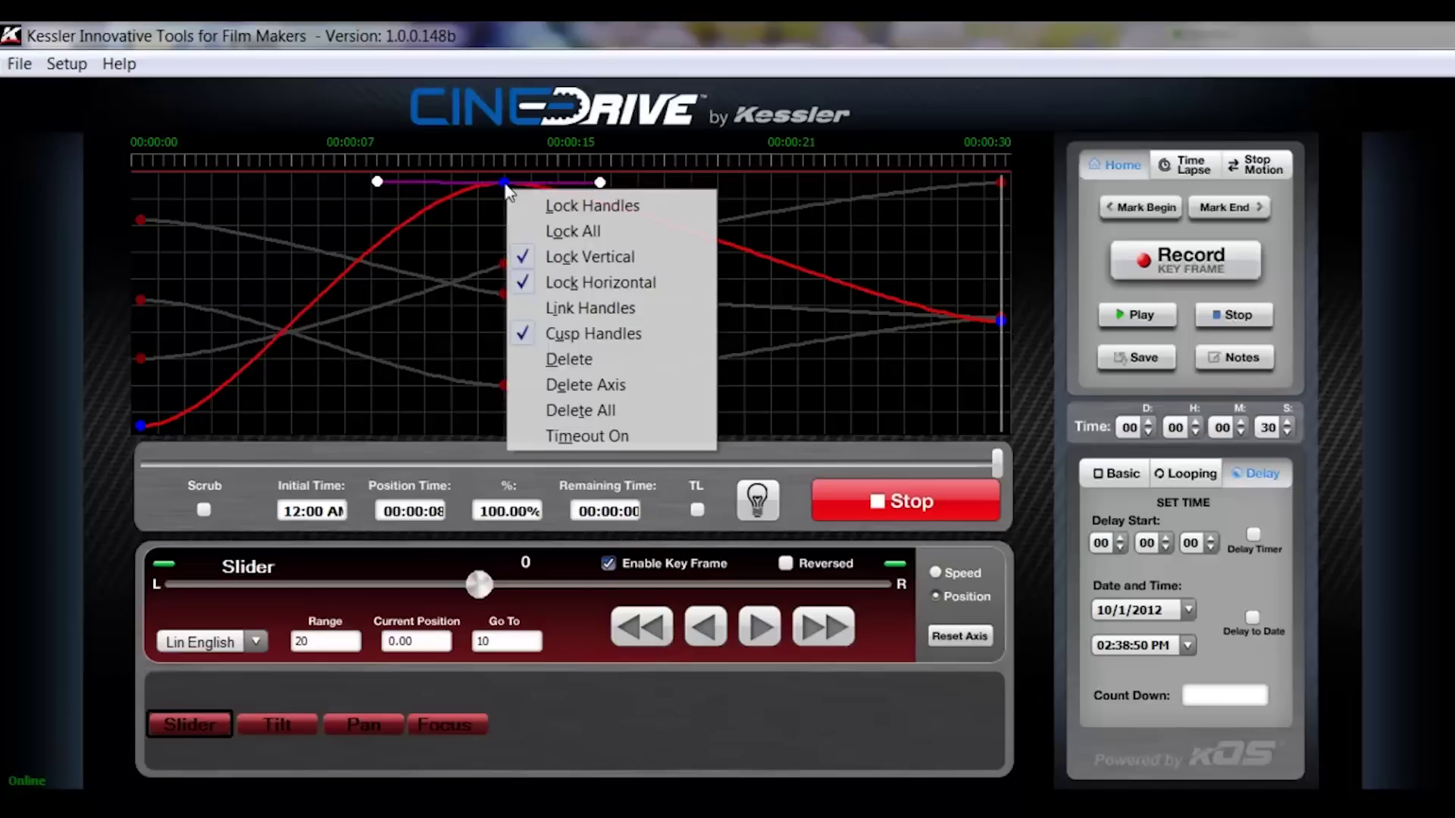
left_click(523, 339)
left_click_drag(602, 184, 663, 182)
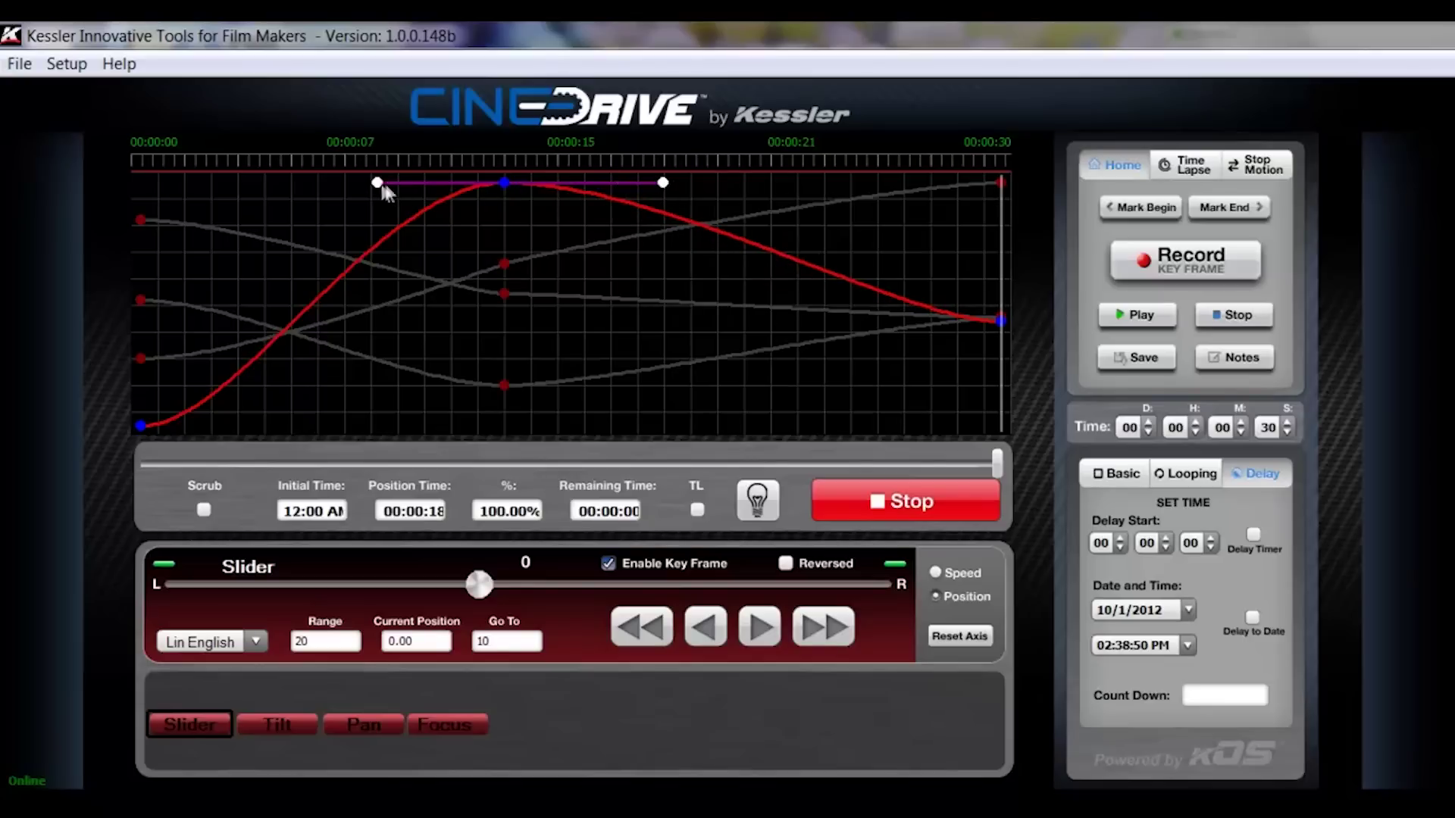
mouse_move(377, 183)
left_mouse_down()
mouse_move(448, 179)
mouse_move(341, 185)
mouse_move(390, 179)
mouse_move(369, 182)
left_mouse_up()
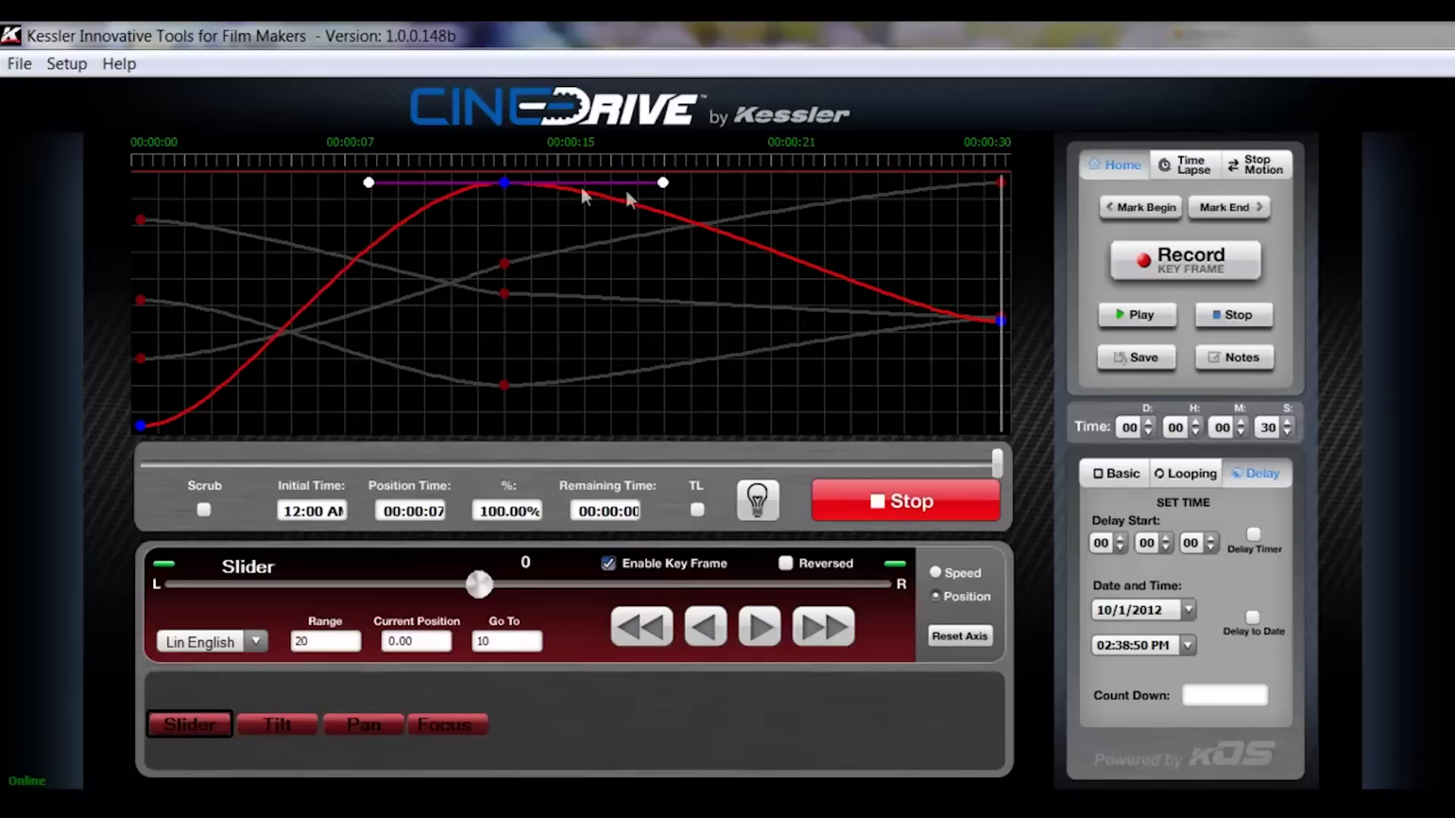
Link the peak keyframe's handles, pull them slightly inward, then unlink them
right_click(507, 180)
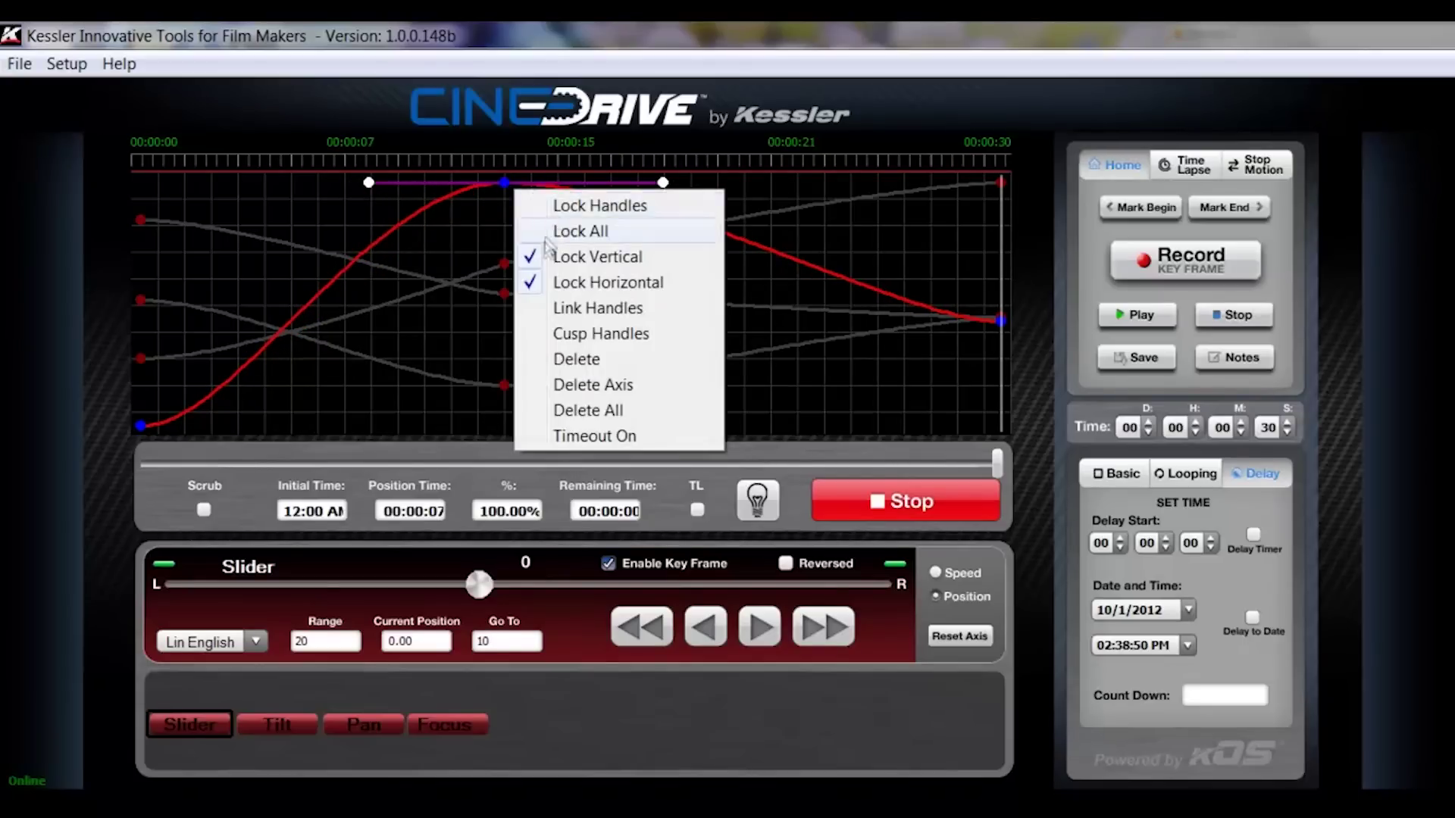
left_click(529, 310)
mouse_move(656, 186)
left_mouse_down()
mouse_move(711, 182)
mouse_move(554, 193)
mouse_move(695, 185)
mouse_move(618, 185)
mouse_move(665, 185)
mouse_move(642, 184)
mouse_move(655, 199)
left_mouse_up()
right_click(503, 188)
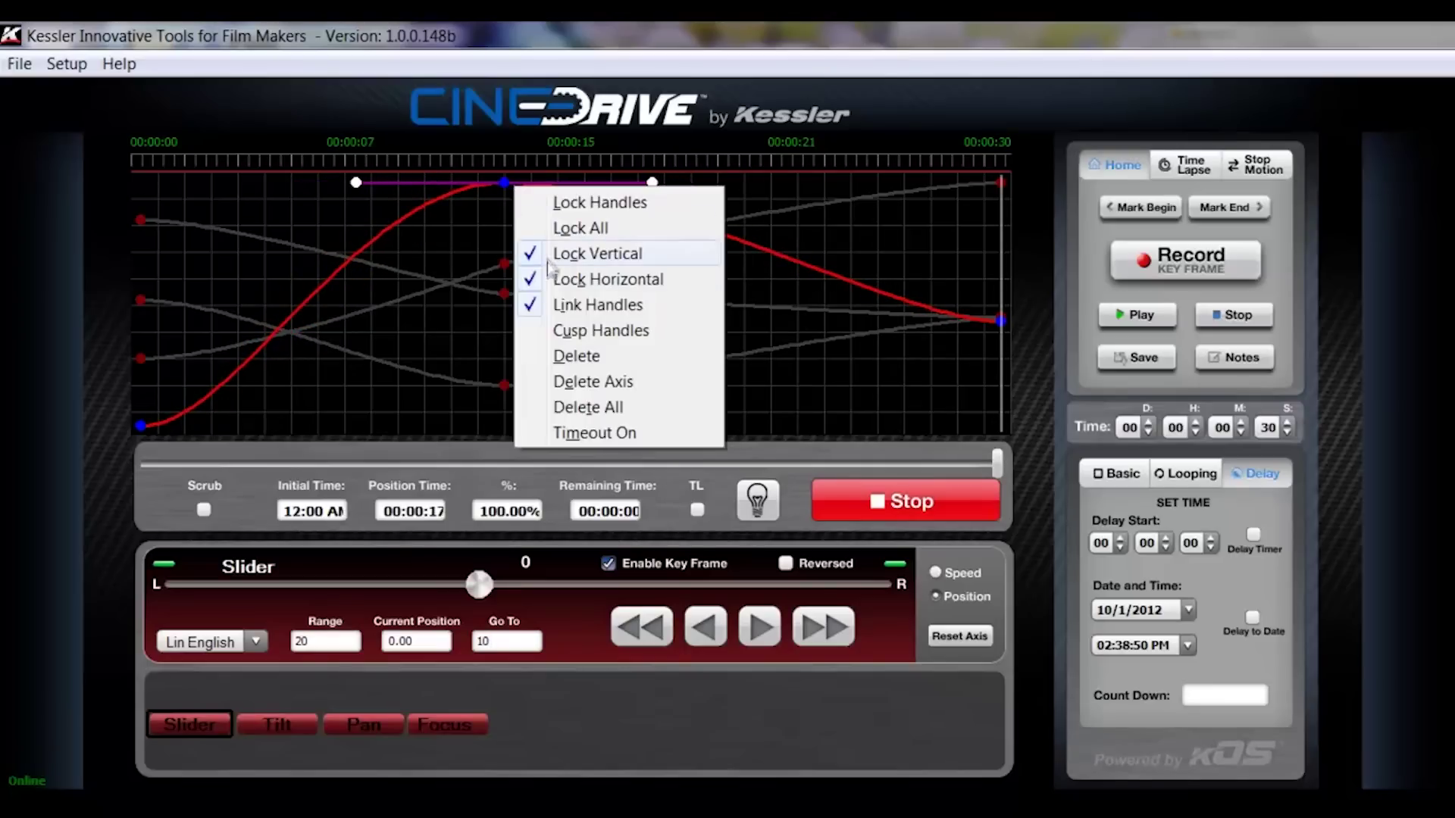
left_click(546, 304)
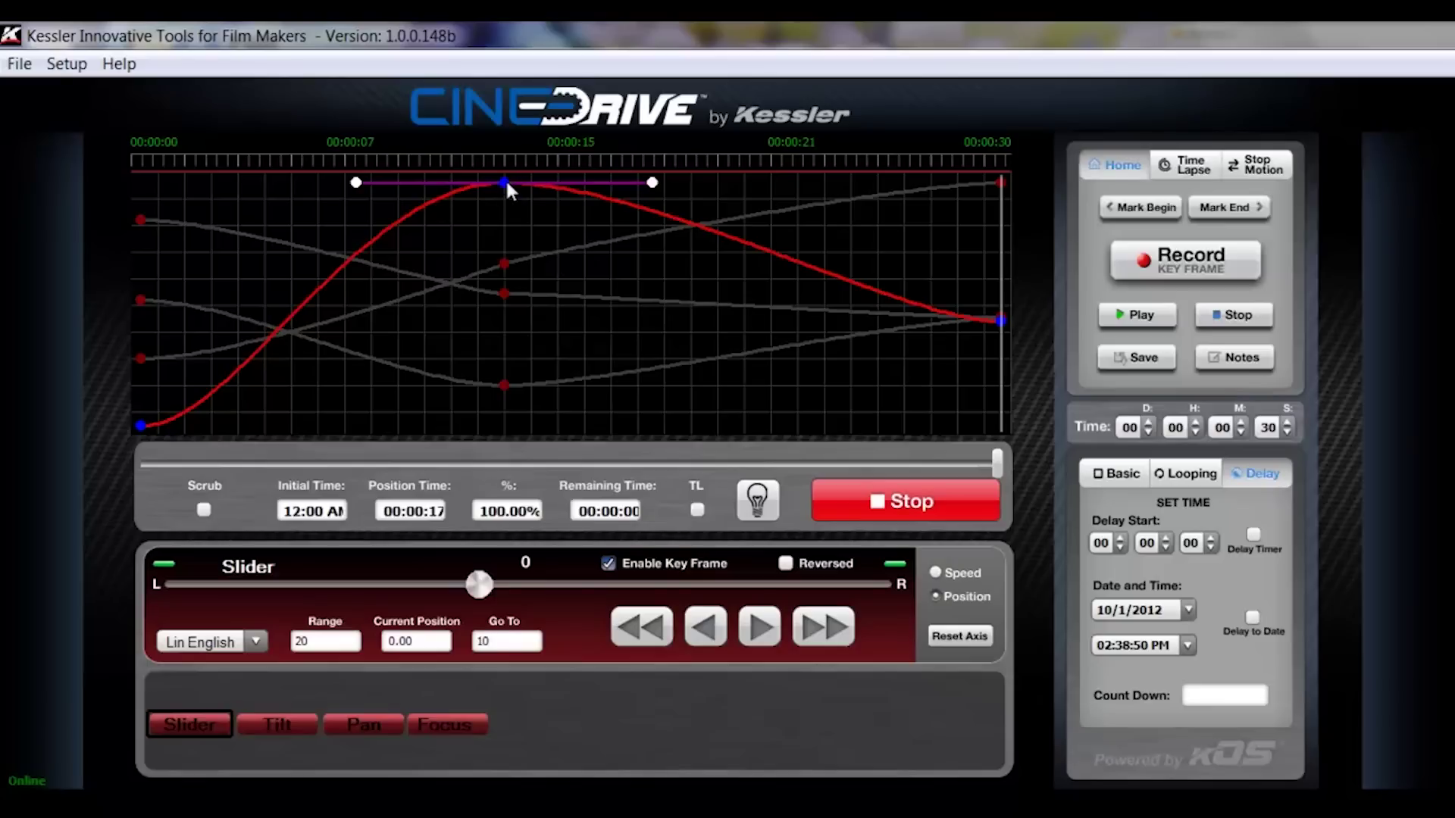
Apply Lock All to the Slider peak keyframe, then release Lock Vertical and test dragging it
right_click(506, 184)
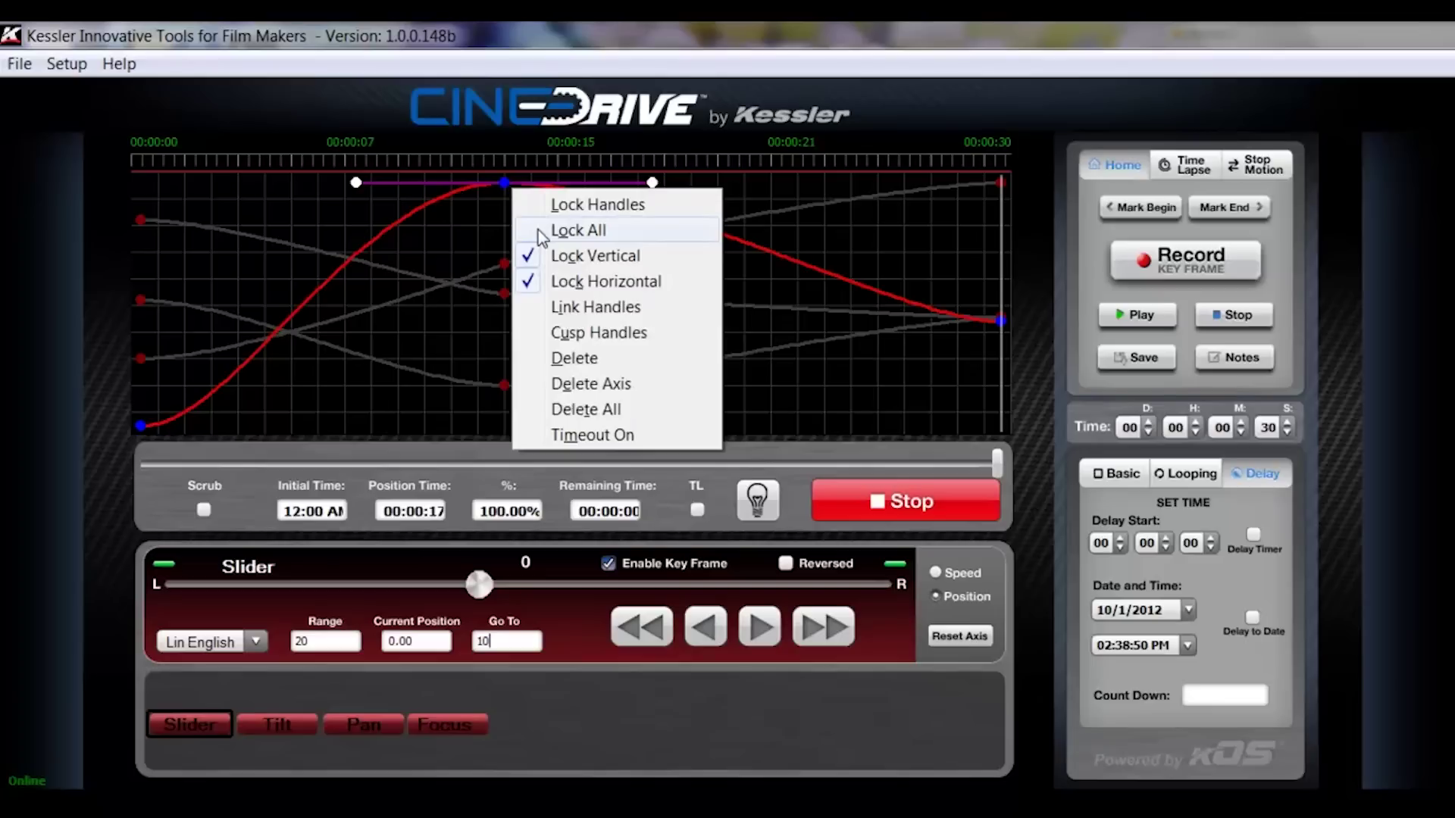
left_click(540, 232)
right_click(504, 189)
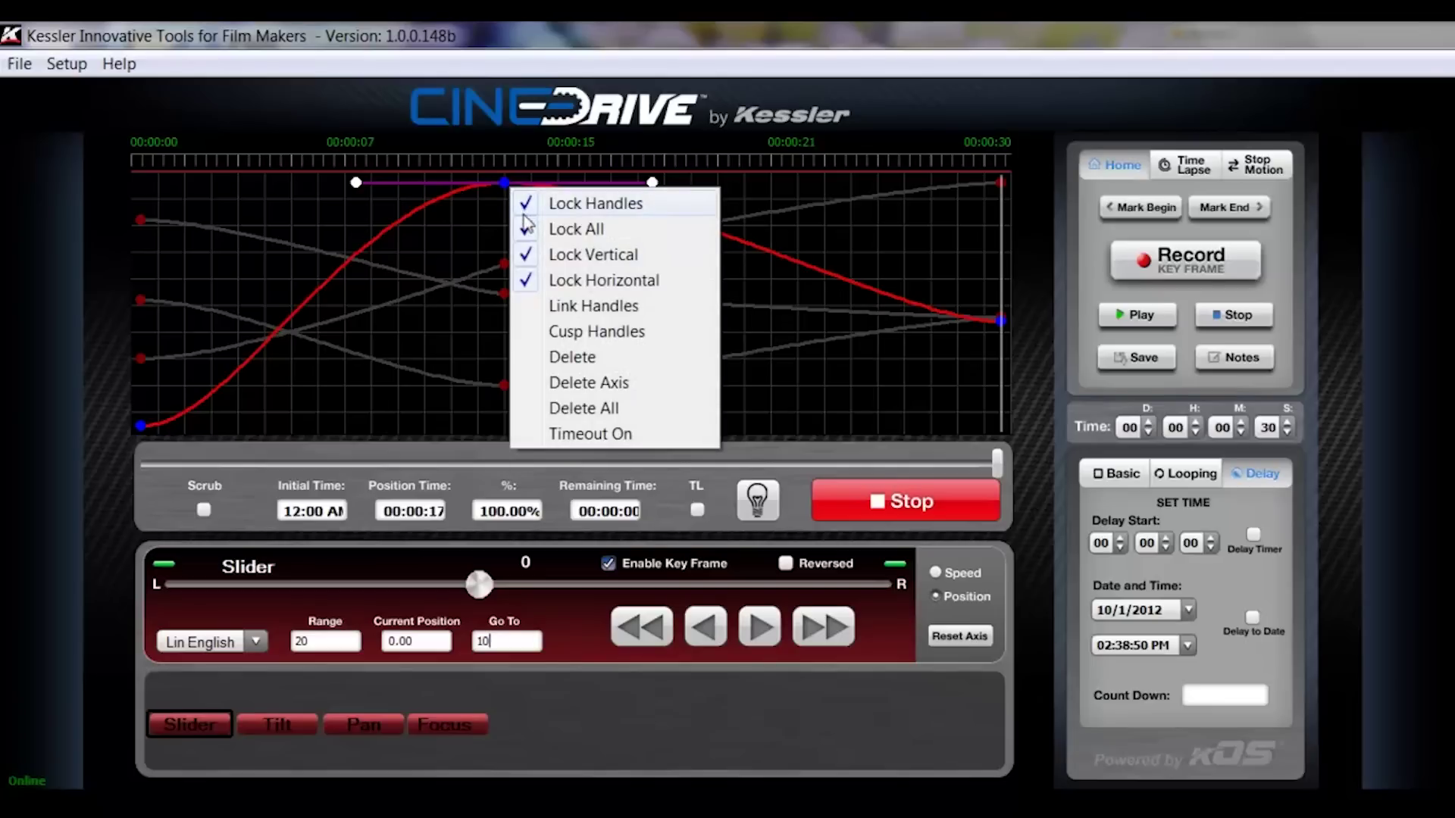
left_click(528, 260)
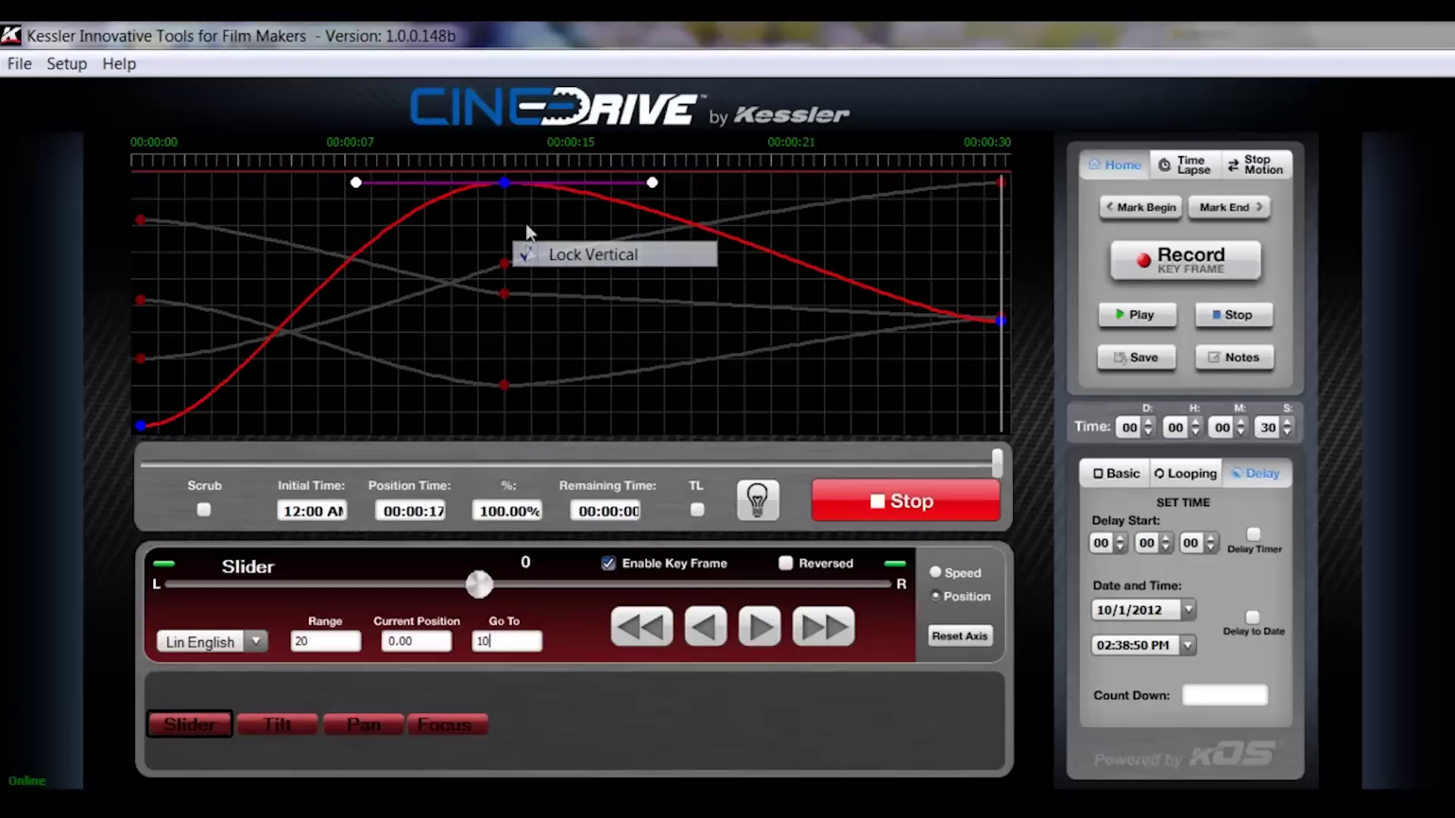
mouse_move(503, 182)
left_mouse_down()
mouse_move(507, 220)
mouse_move(509, 185)
mouse_move(462, 212)
mouse_move(506, 214)
mouse_move(504, 183)
left_mouse_up()
Toggle Lock Vertical back, release Lock Horizontal, and test sliding the keyframe in time
right_click(504, 183)
left_click(528, 260)
right_click(504, 183)
left_click(525, 285)
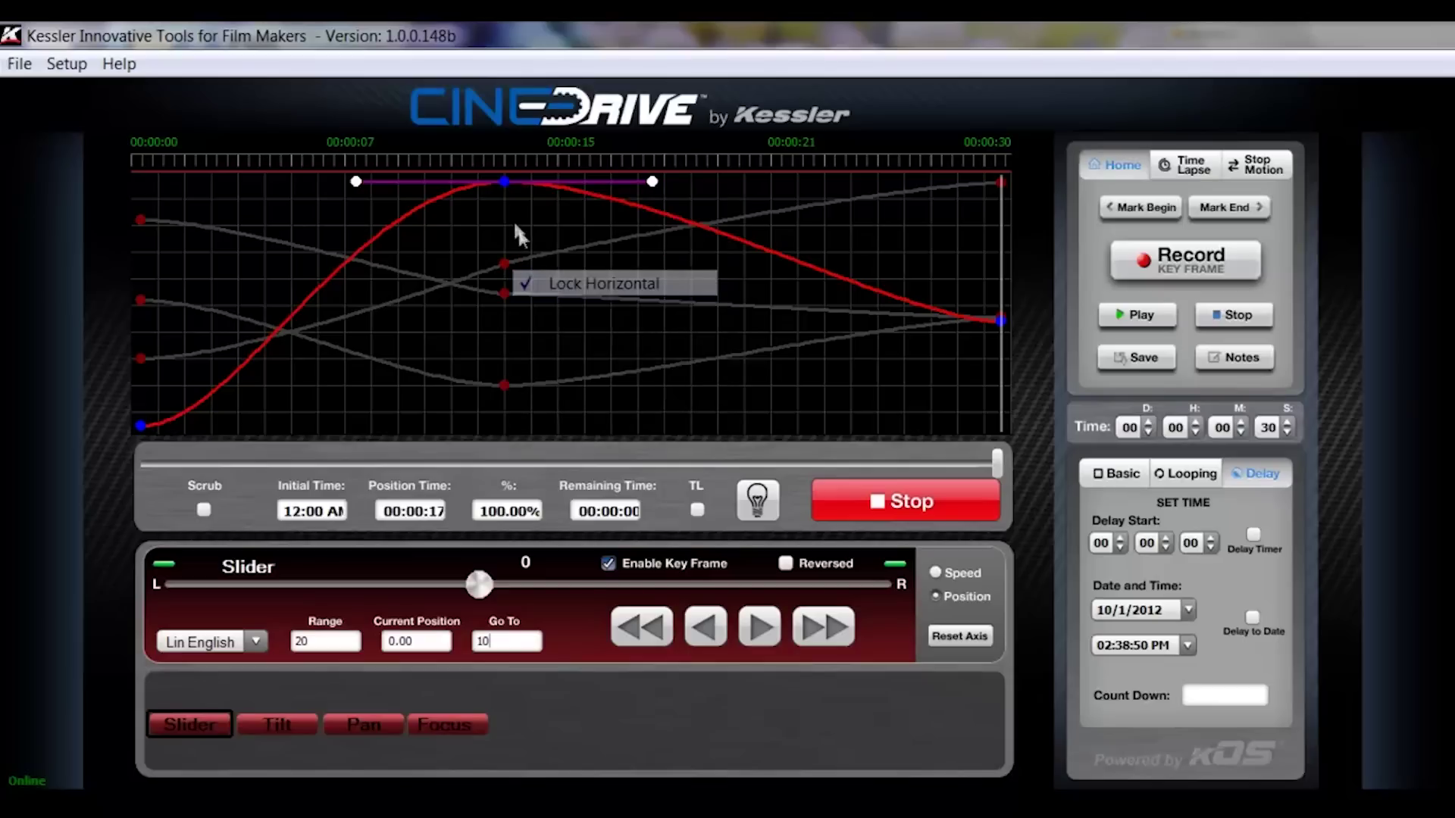
mouse_move(505, 182)
left_mouse_down()
mouse_move(438, 182)
mouse_move(575, 181)
mouse_move(448, 179)
mouse_move(565, 178)
mouse_move(506, 188)
left_mouse_up()
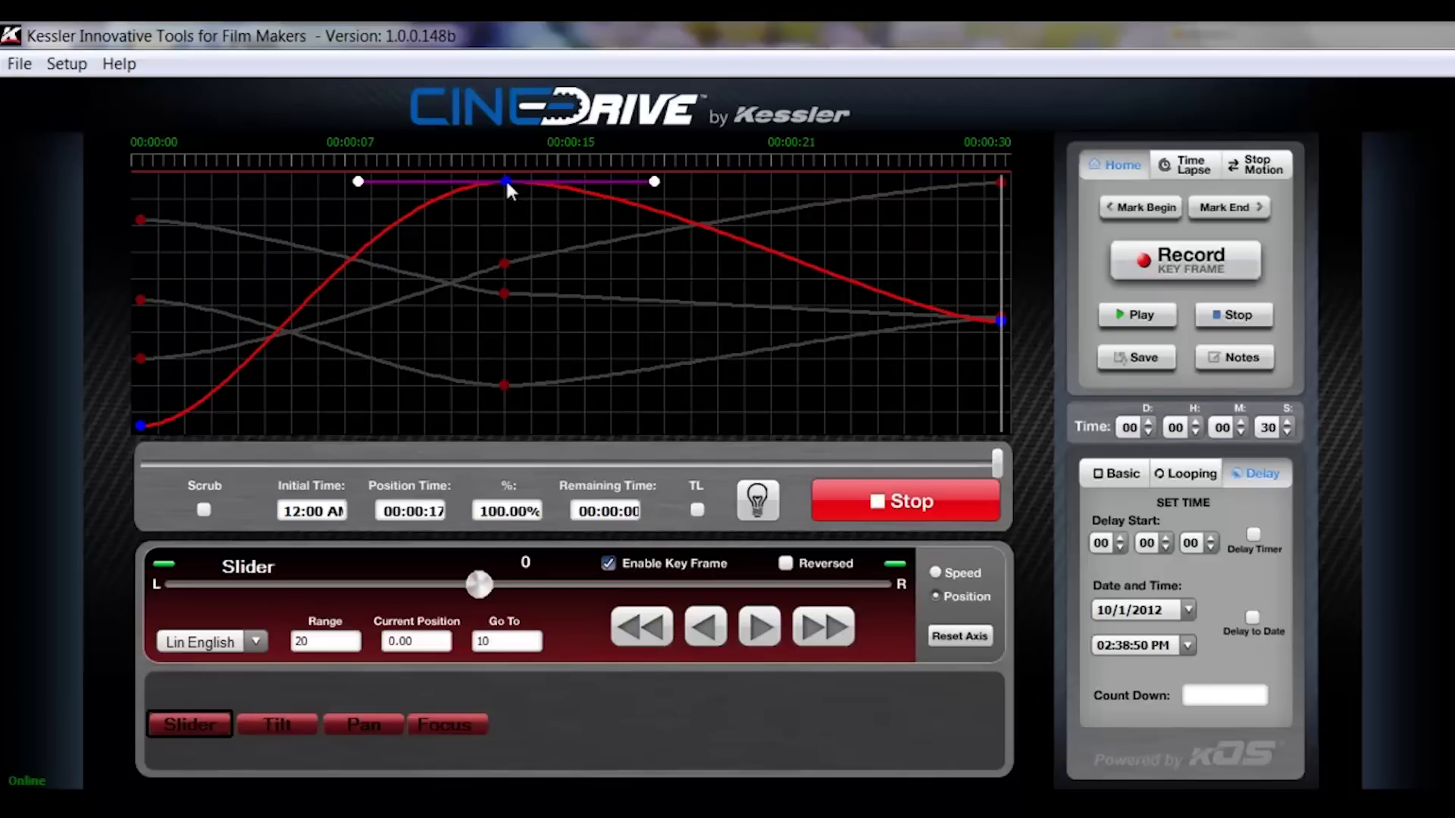
Toggle the peak keyframe's handle lock option and dismiss the menu
right_click(507, 182)
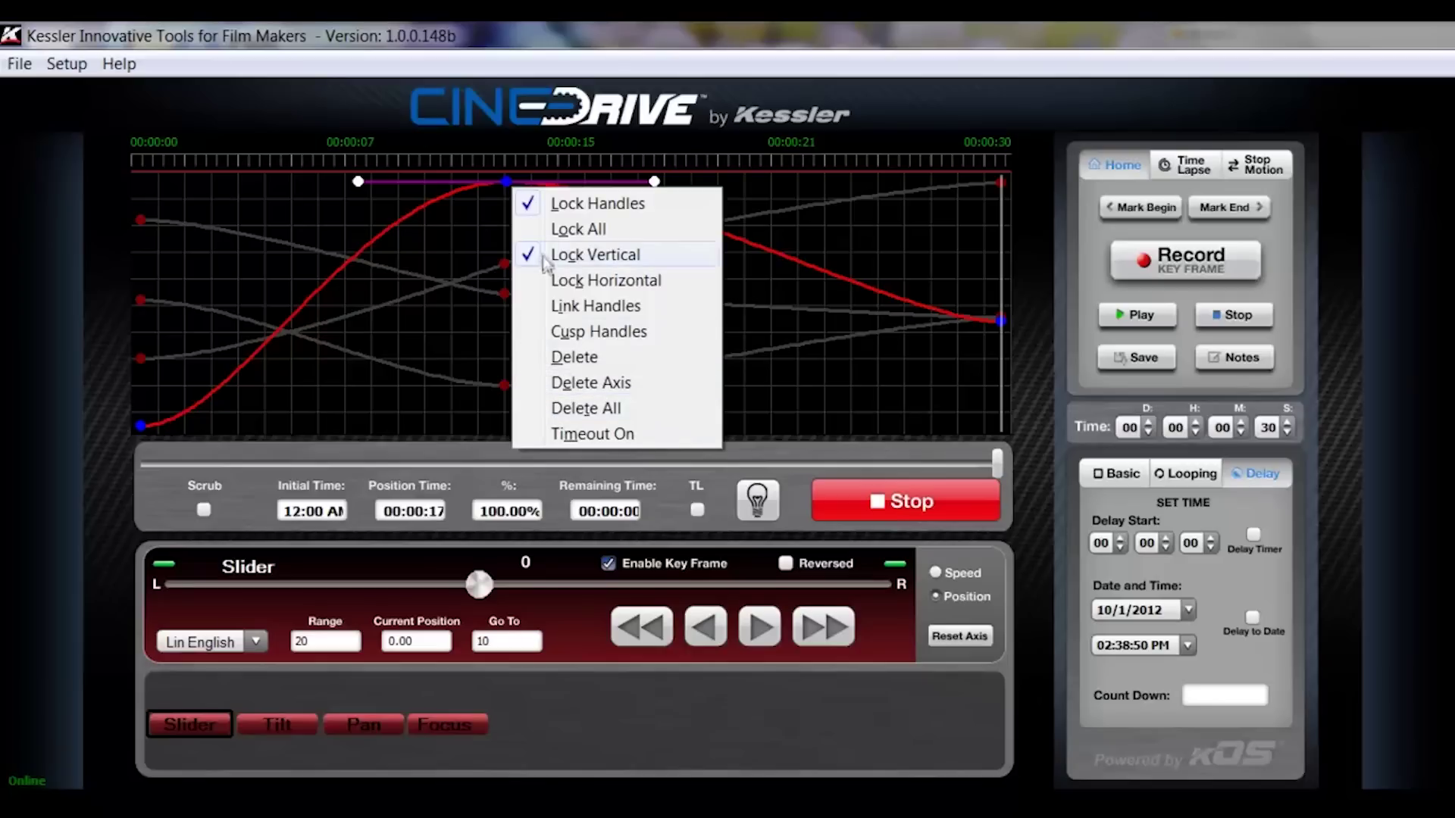
left_click(535, 204)
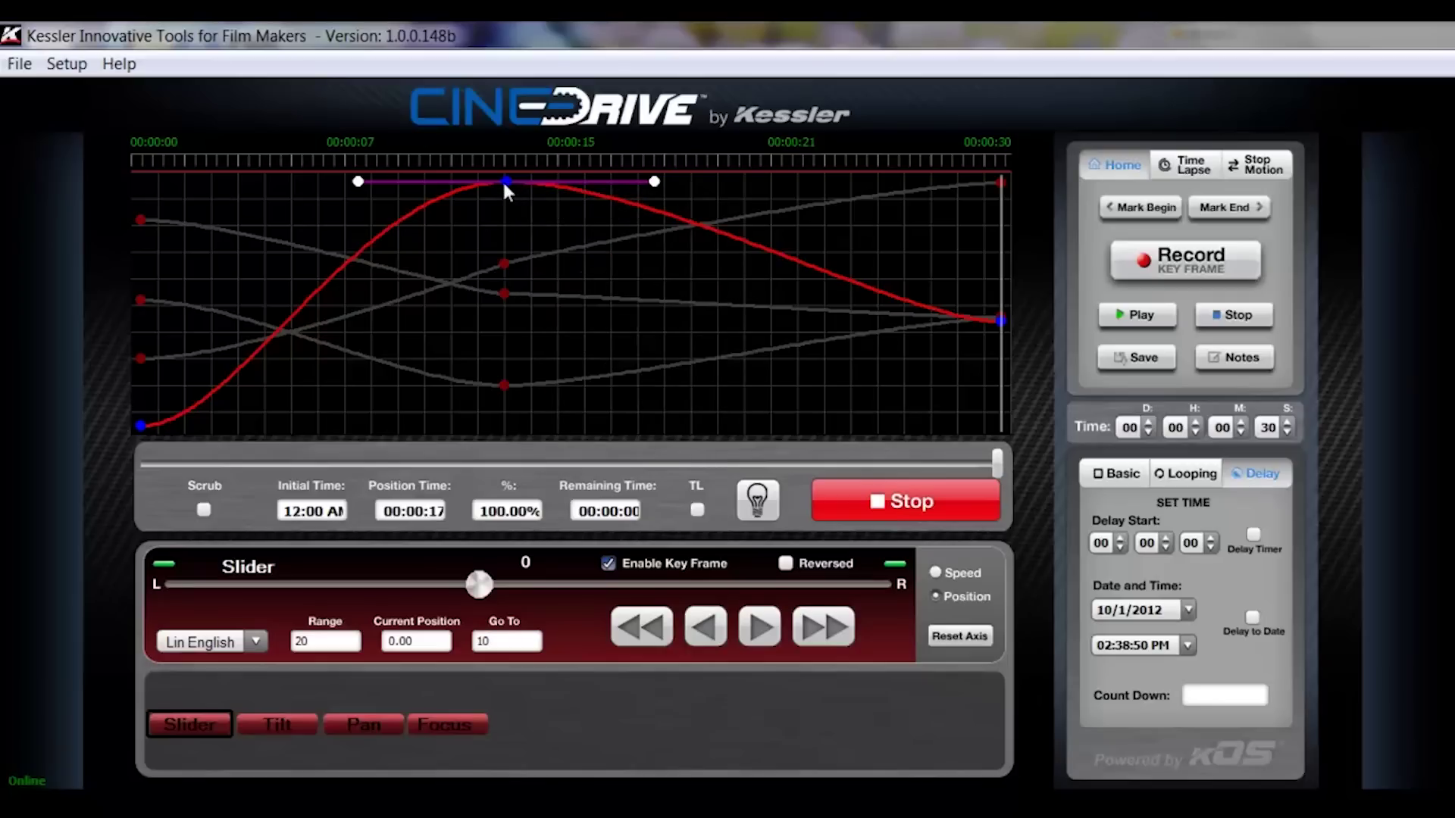
right_click(503, 181)
left_click(534, 201)
Scrub the playhead back and raise the move's total time to 02 hours
left_click_drag(998, 464, 138, 475)
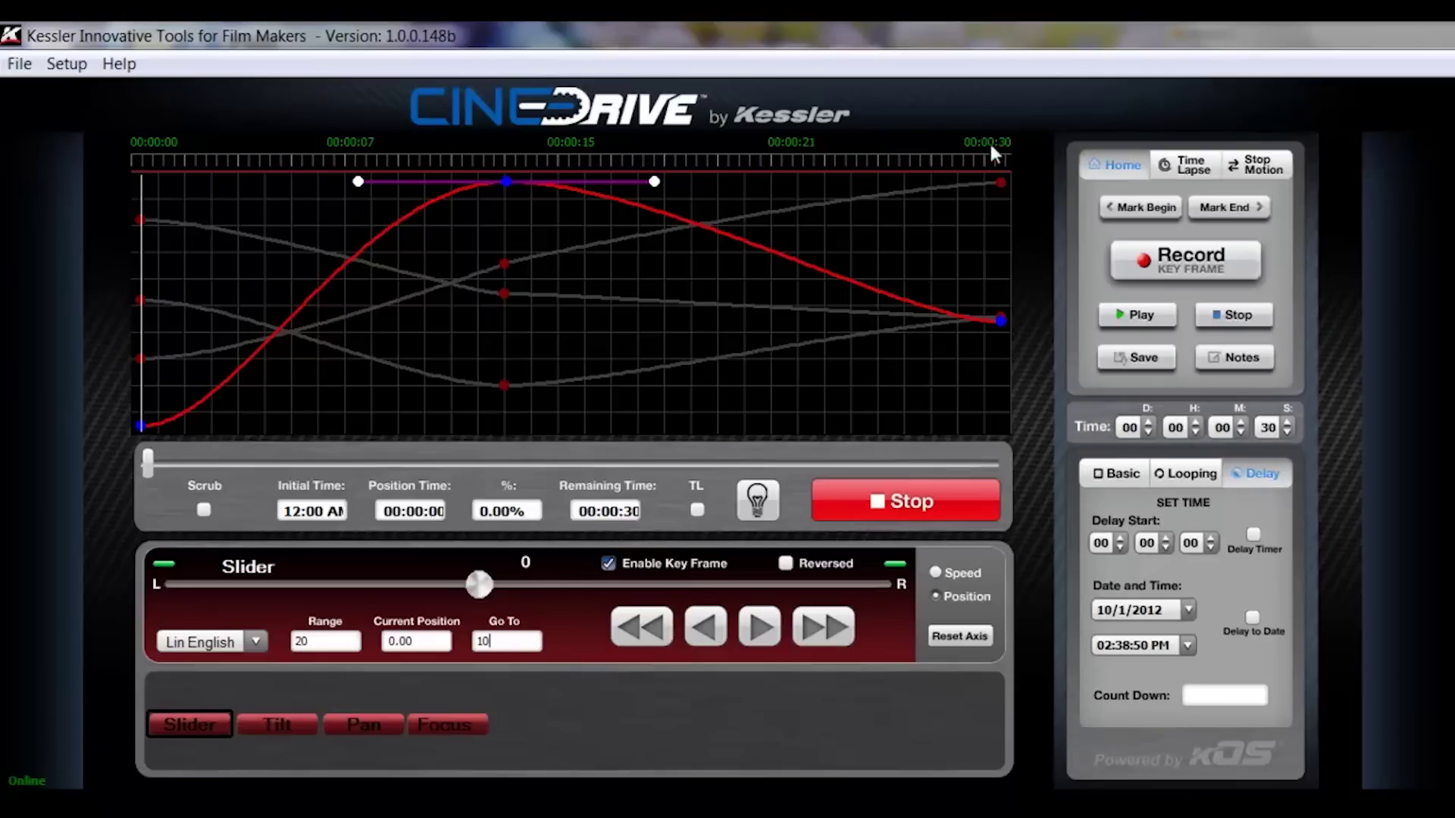
left_click(1197, 422)
Set the Initial Time to 10:00 PM with Active checked
left_click(310, 511)
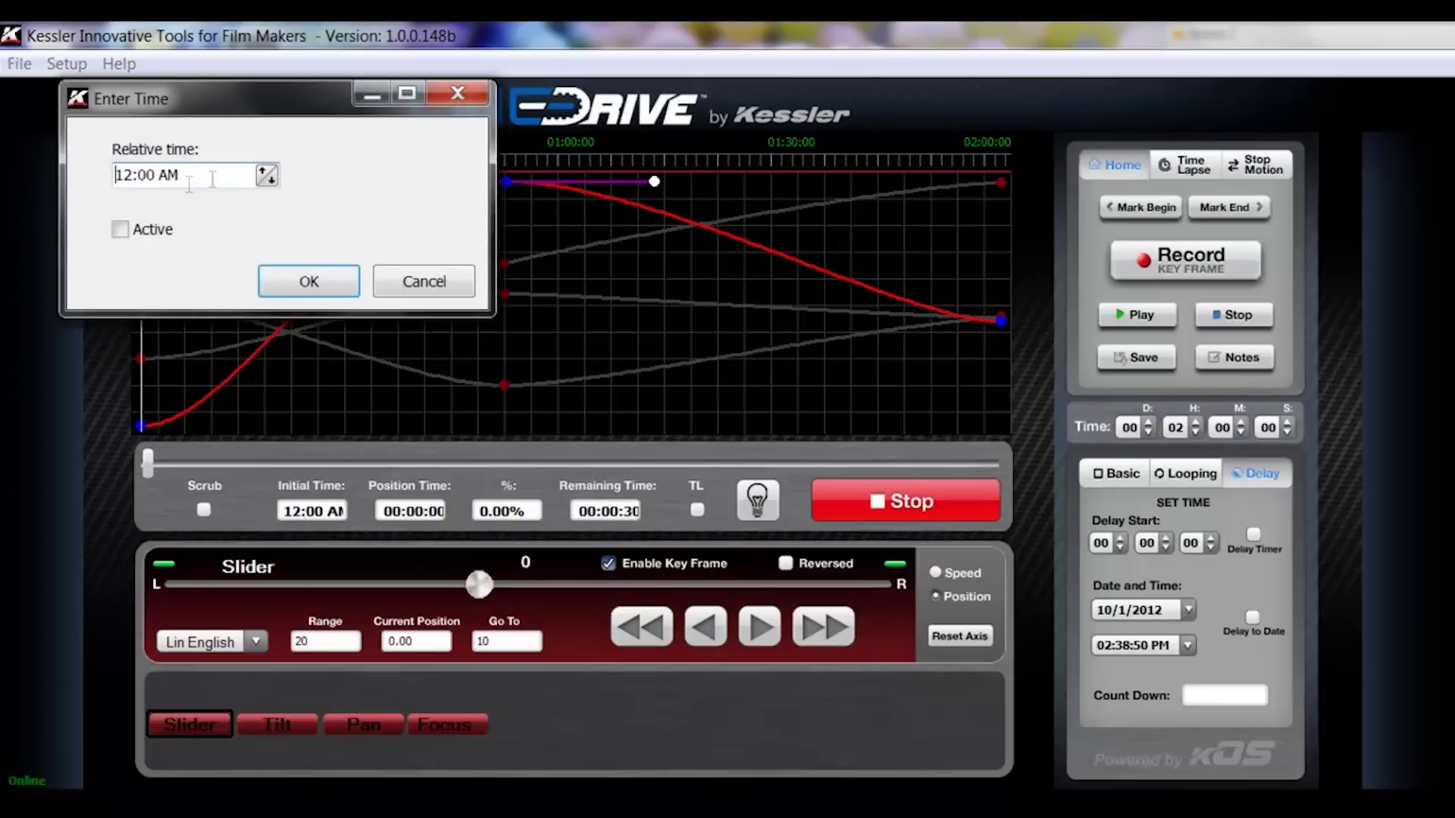
left_click(263, 170)
left_click(265, 170)
left_click(265, 170)
left_click(120, 230)
left_click(305, 280)
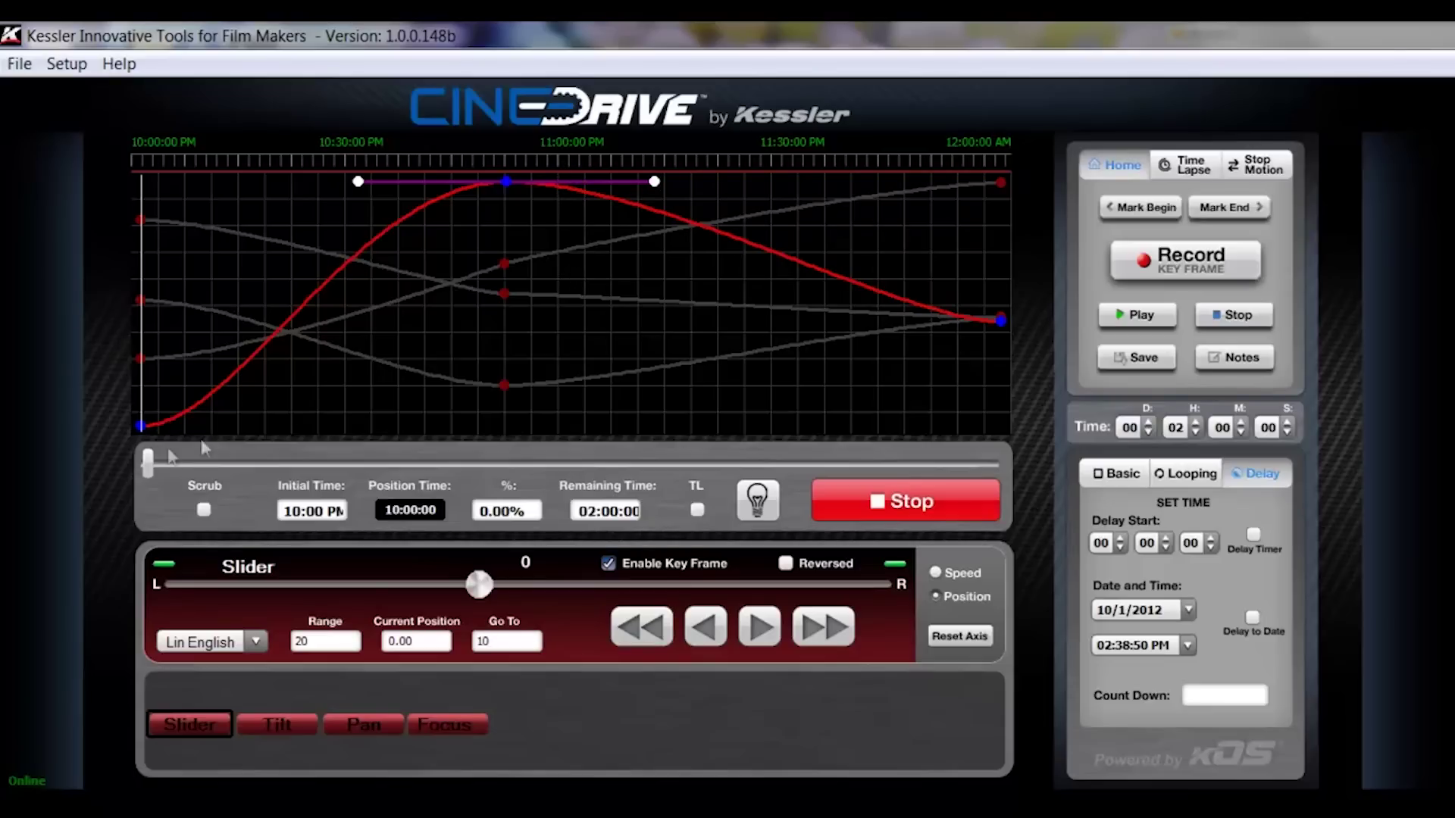
Scrub to the midpoint and bring the Tilt position back toward centre
left_click_drag(148, 462, 570, 406)
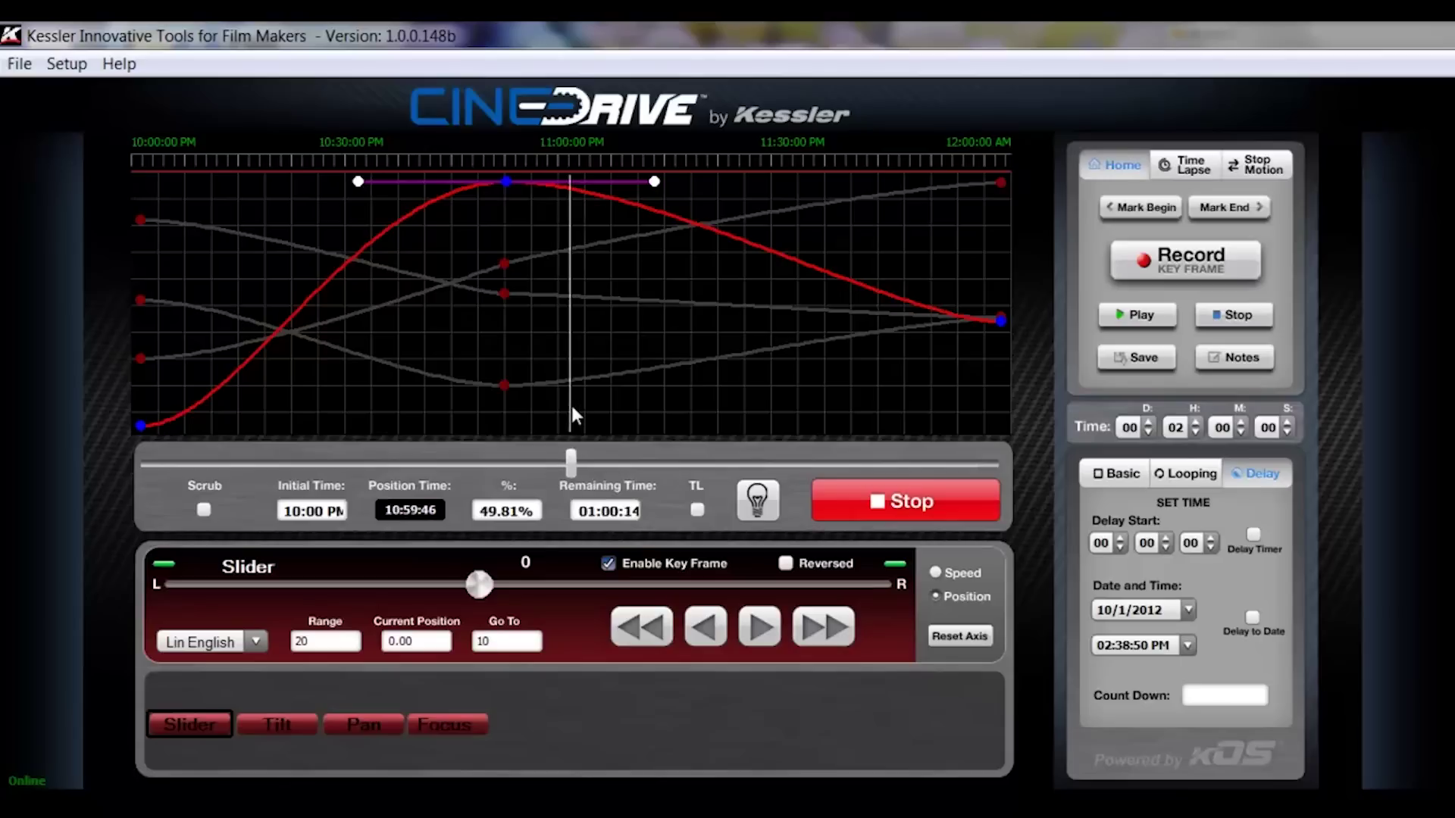
left_click(288, 723)
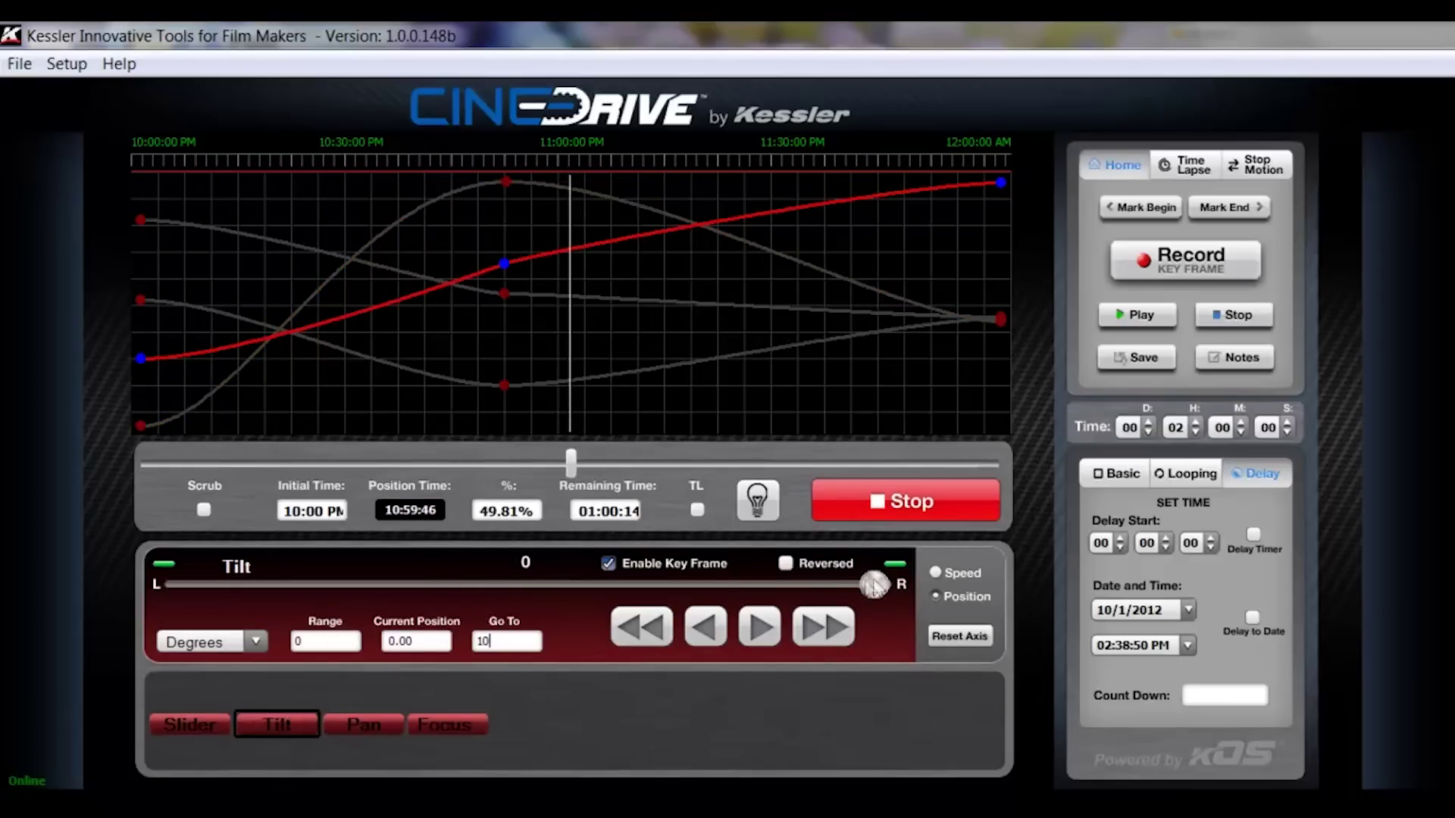
left_click_drag(867, 587, 659, 593)
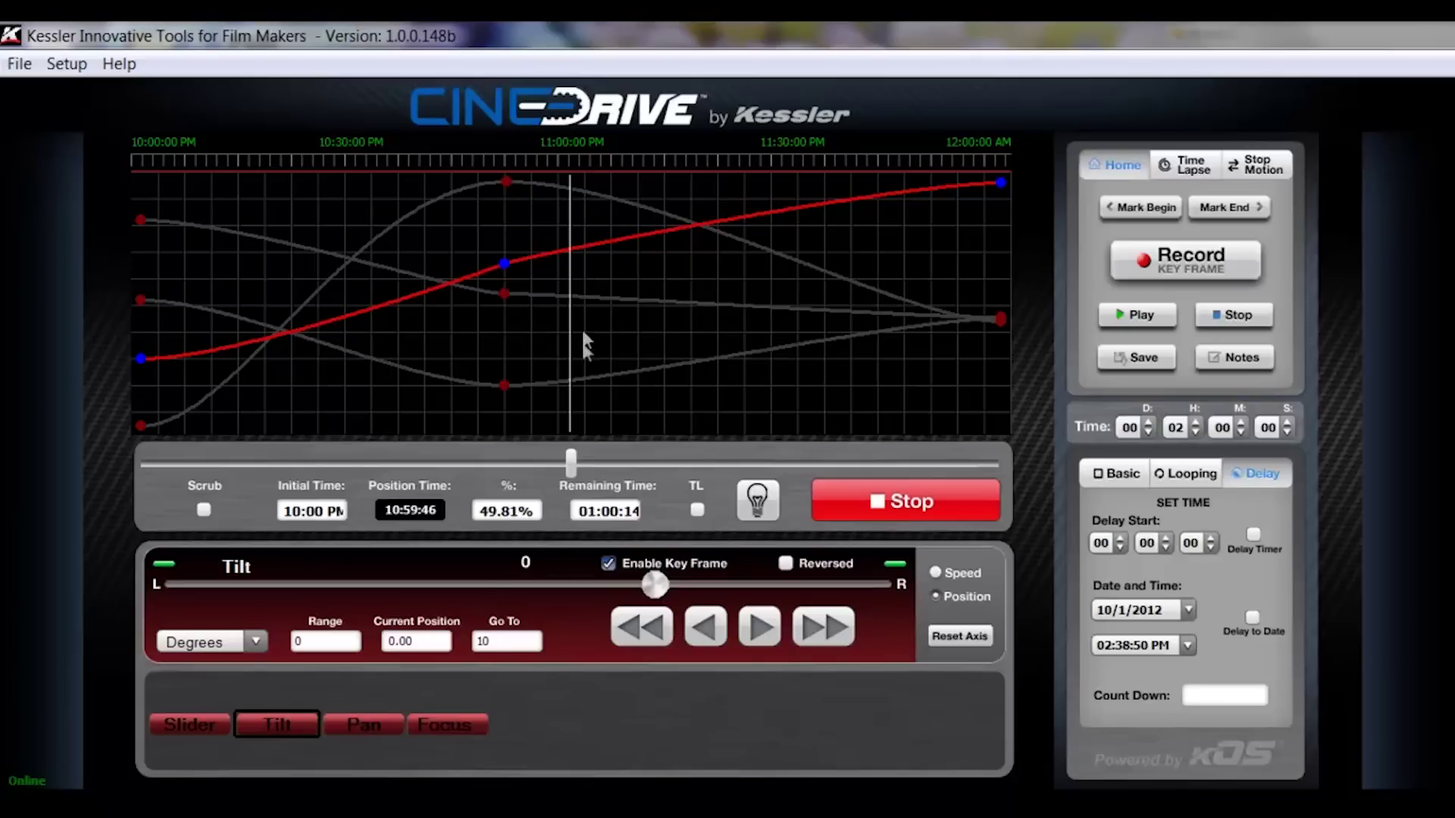
Turn off keyframing for the Slider, Pan and Focus axes
left_click(182, 725)
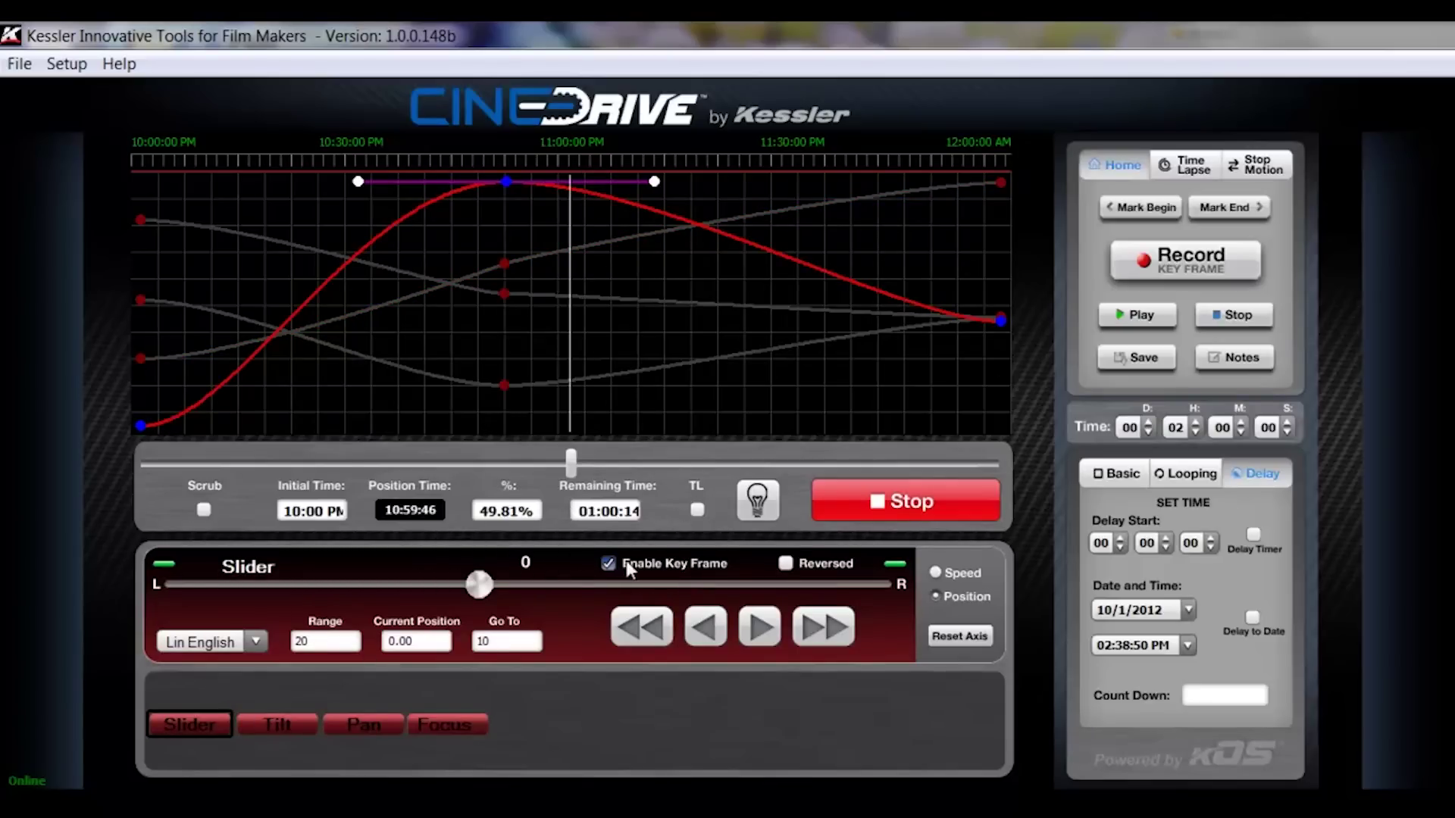
left_click(626, 565)
left_click(356, 729)
left_click(611, 563)
left_click(441, 720)
left_click(610, 563)
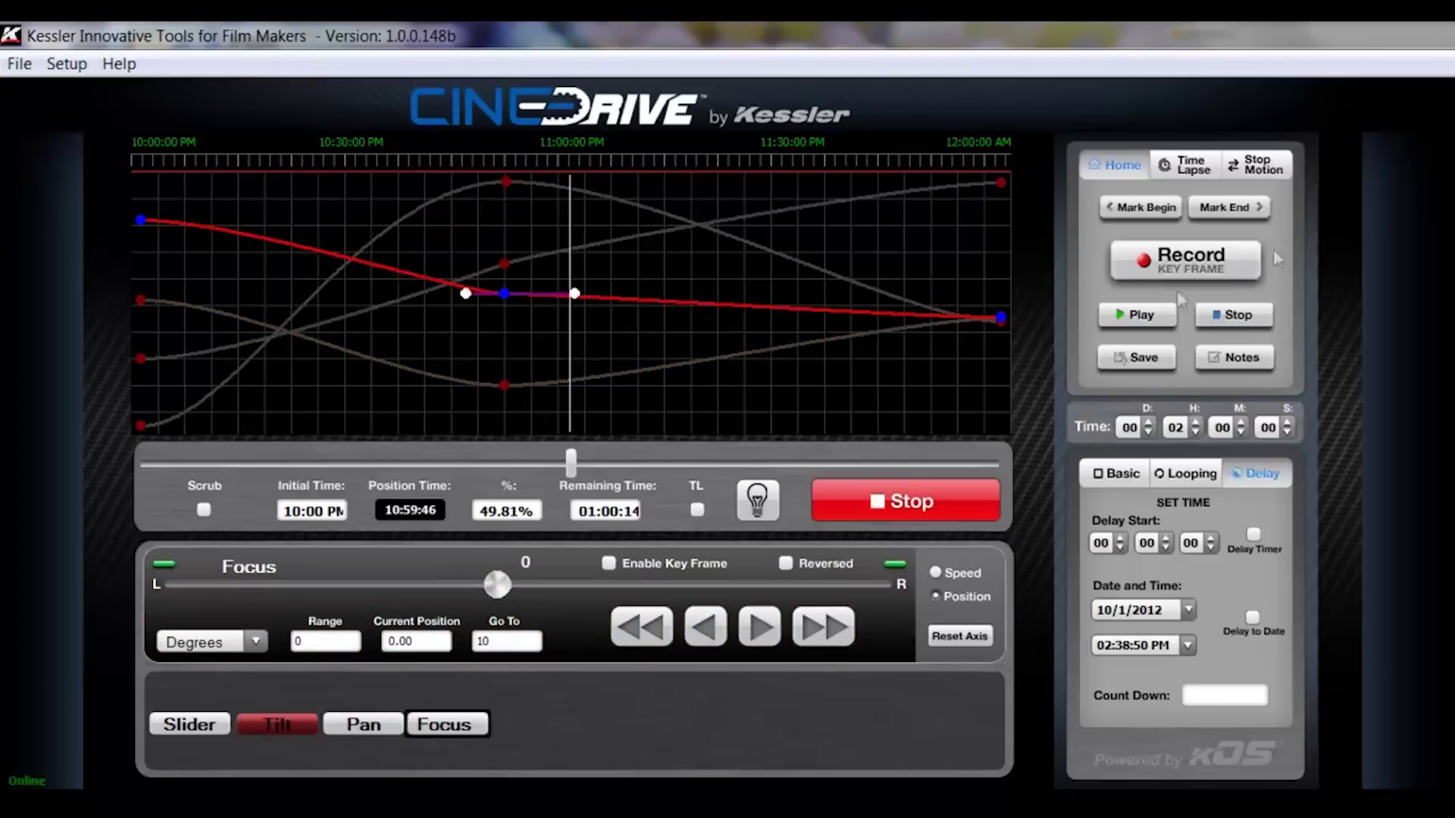
Record a keyframe, delete the extra mid-move Tilt keyframe, and return the playhead to the start
left_click(1167, 262)
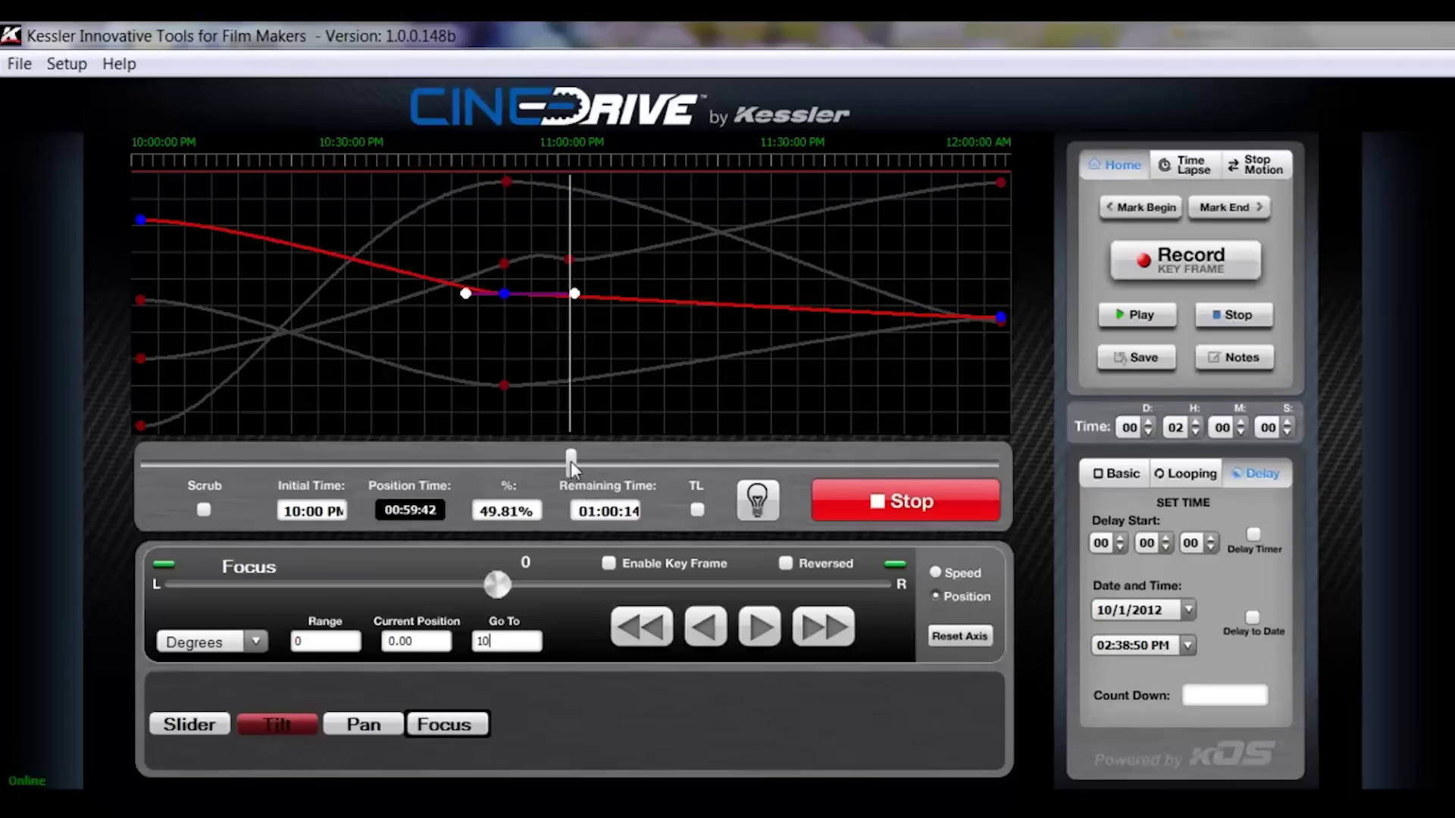
left_click_drag(569, 464, 203, 462)
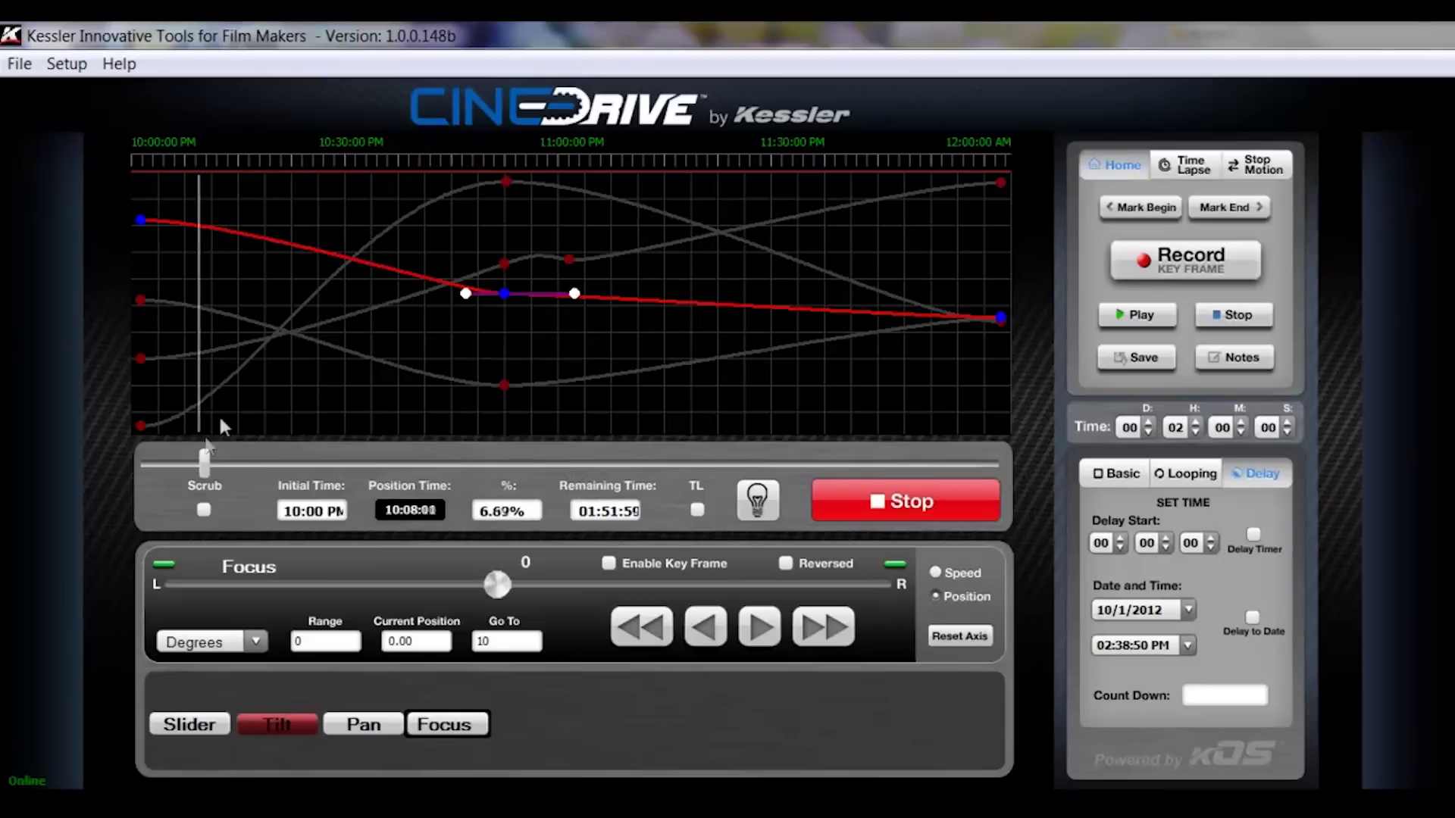
left_click(303, 723)
right_click(569, 259)
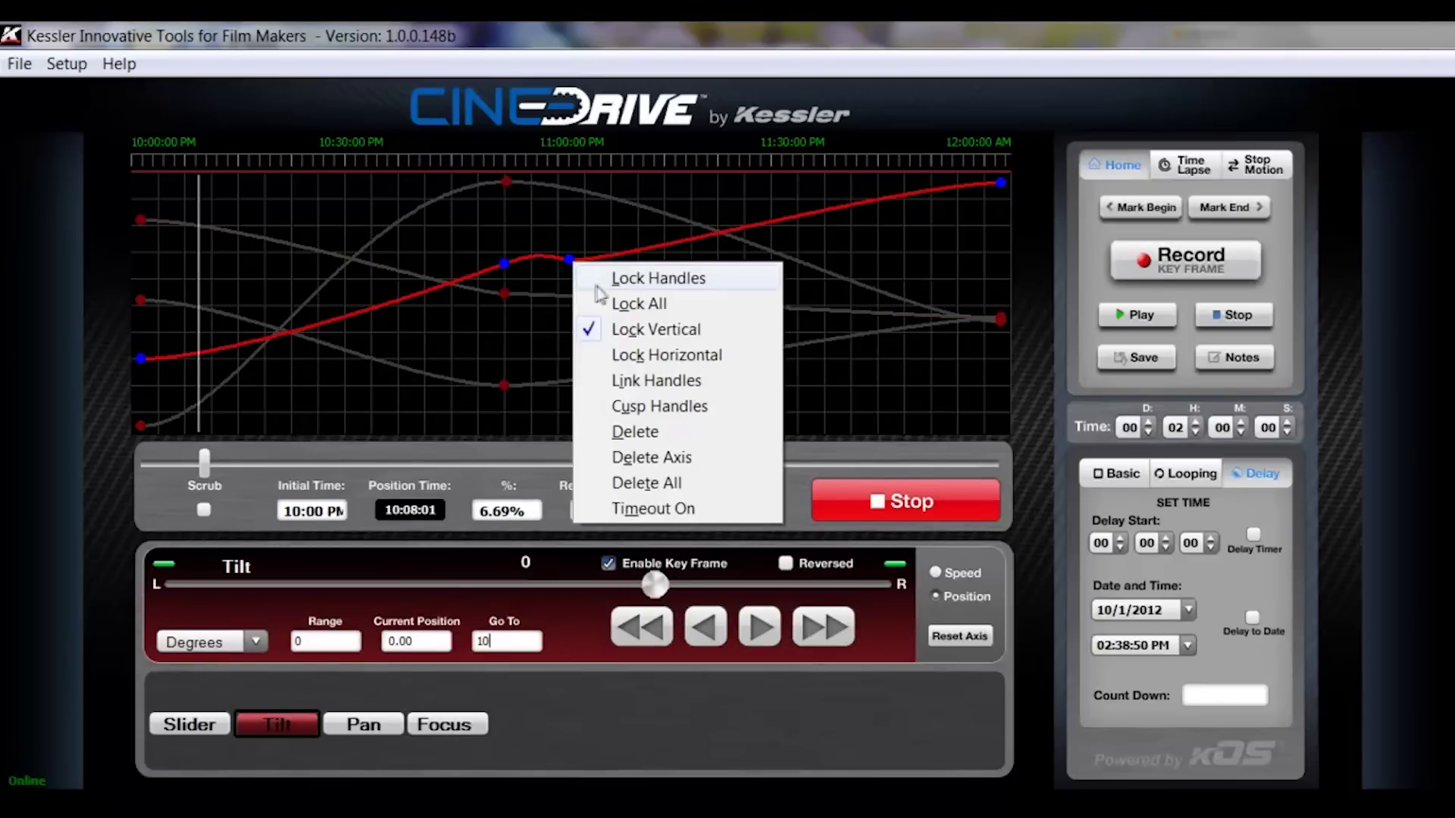
left_click(609, 431)
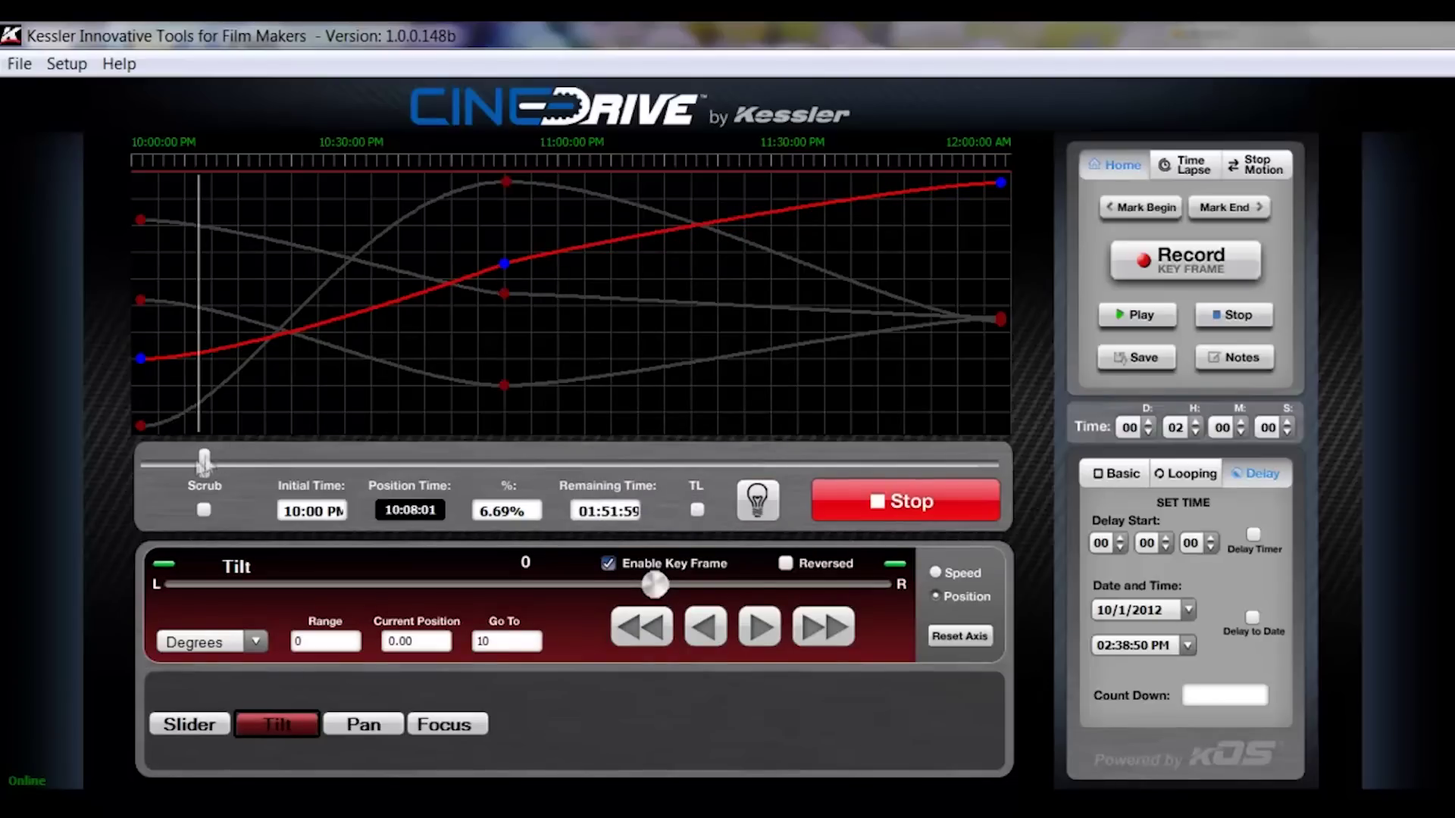
left_click_drag(205, 463, 130, 475)
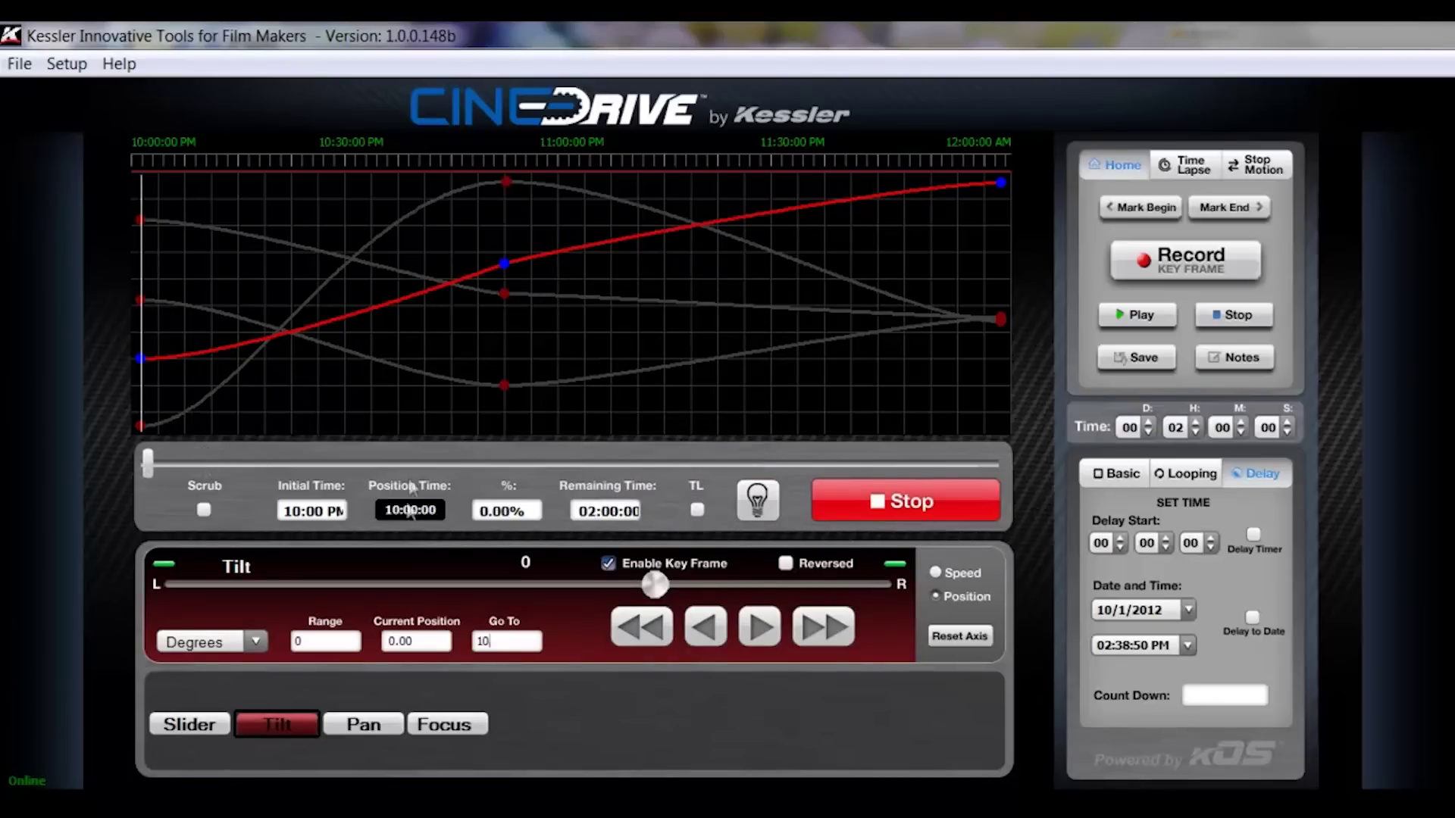
Scrub through the move, leaving the playhead at 10:33:09, 27.63% through
left_click_drag(147, 462, 646, 427)
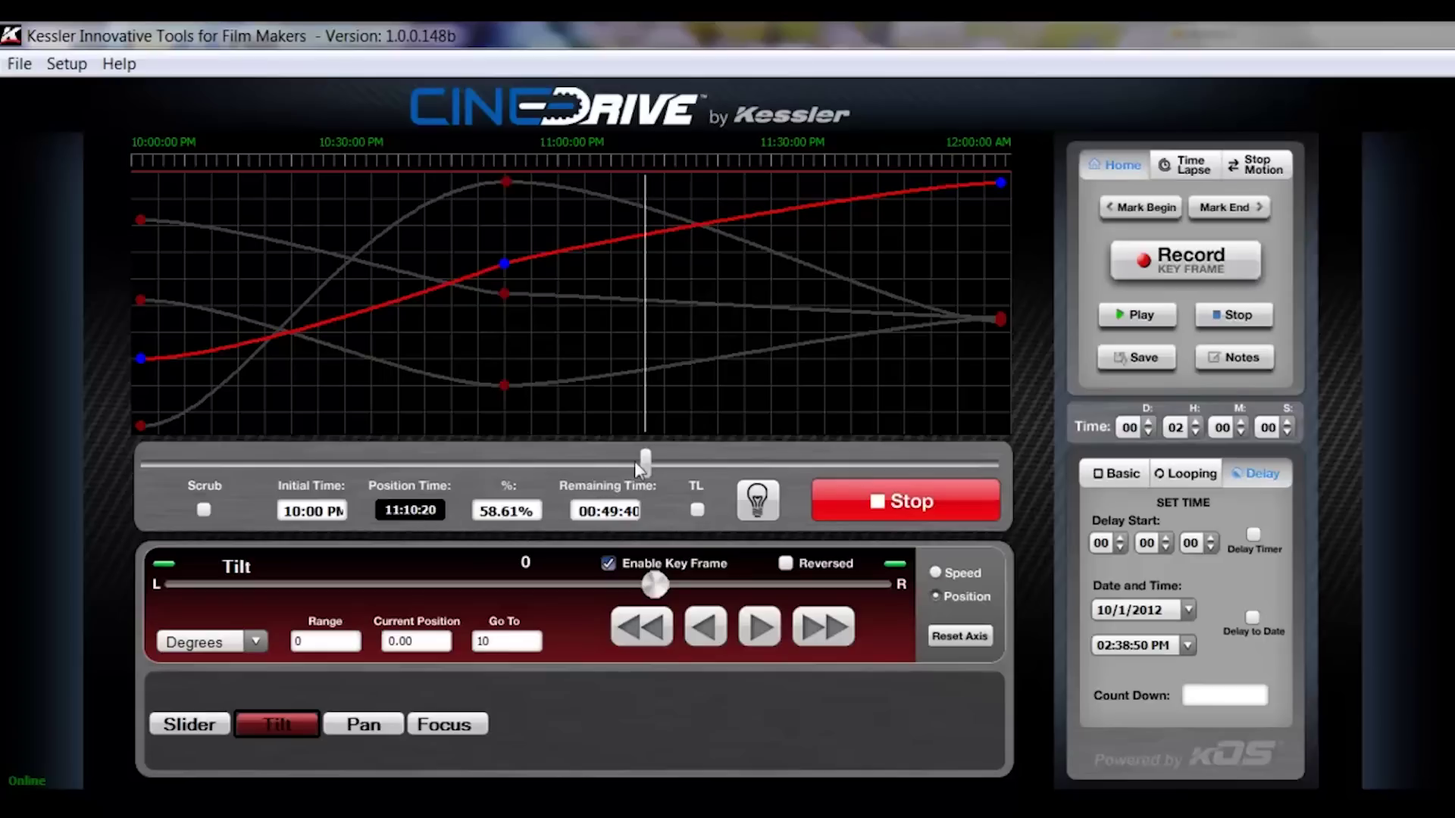
left_click_drag(644, 462, 746, 456)
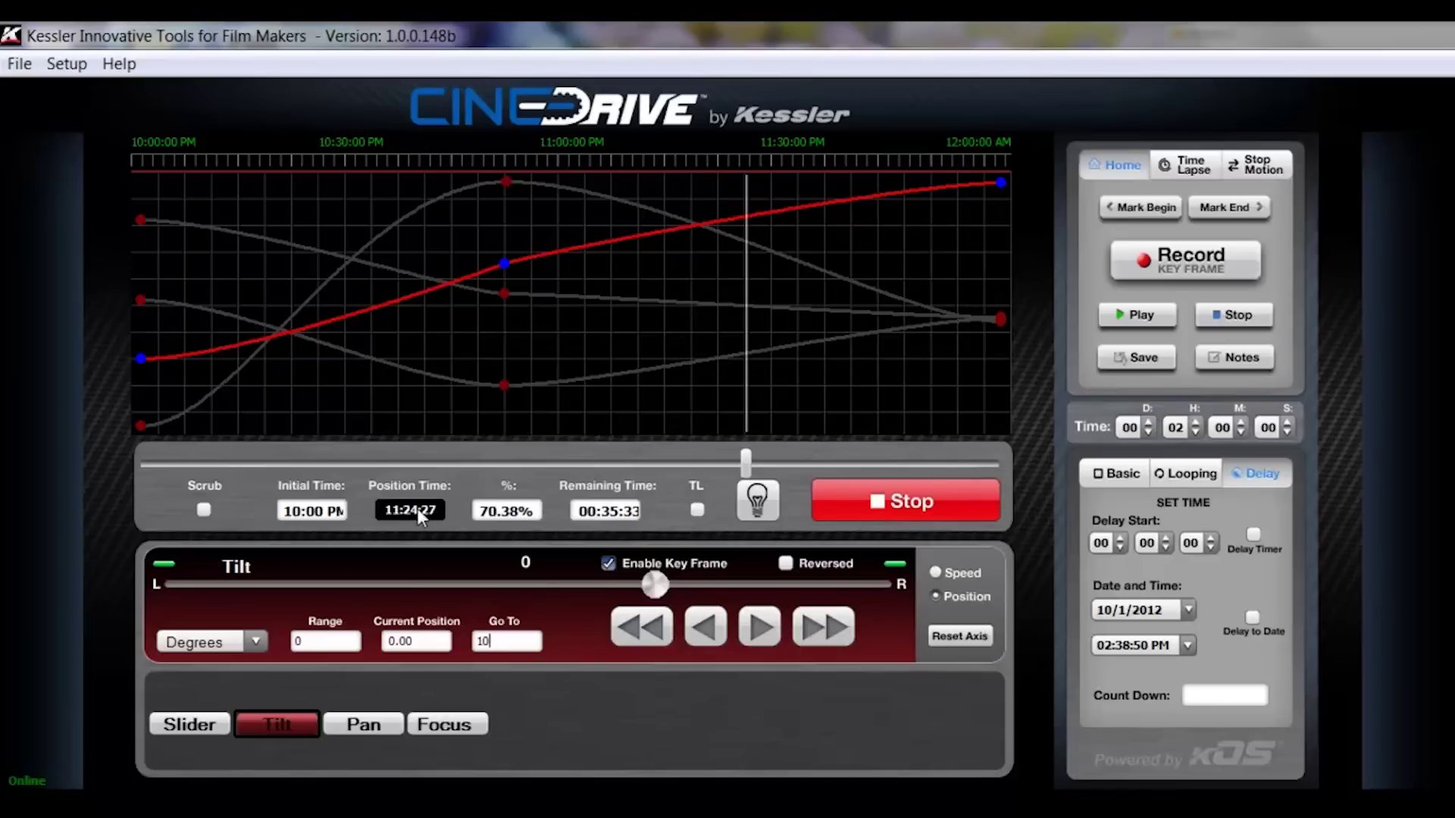
left_click_drag(747, 463, 382, 460)
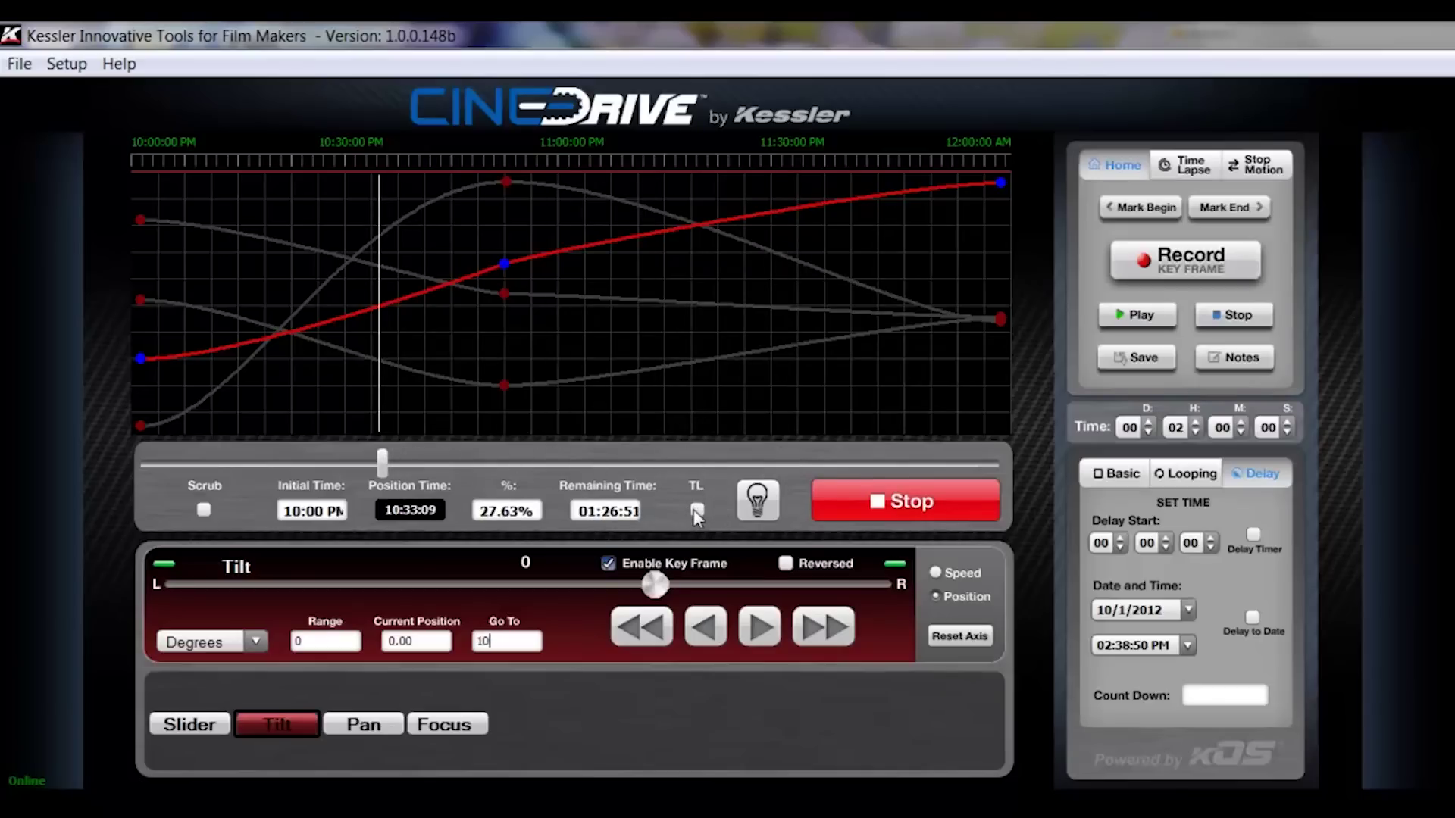
In the Time Lapse settings, toggle the light option on and off three times, ending off
left_click(1195, 165)
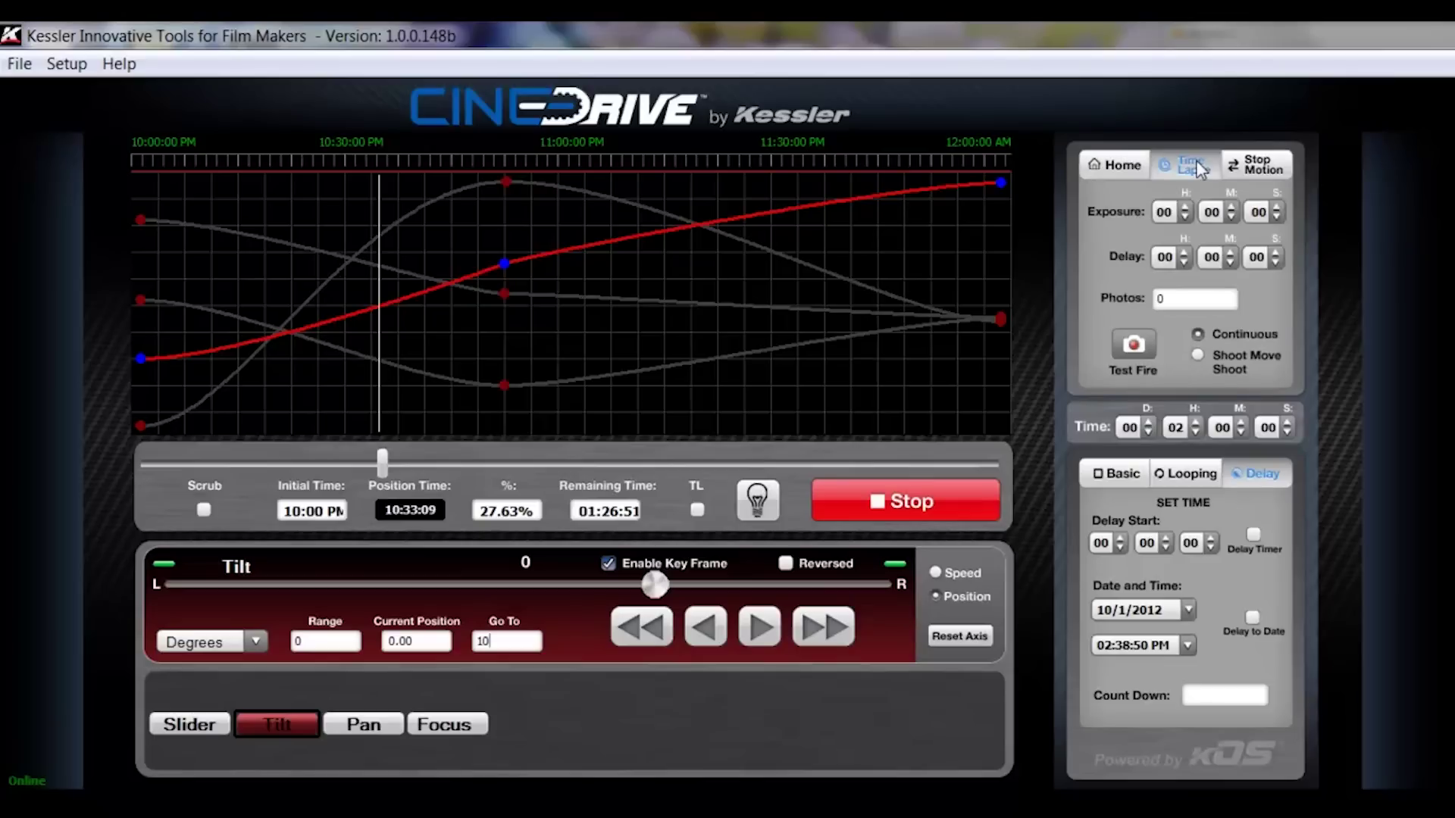
left_click(757, 506)
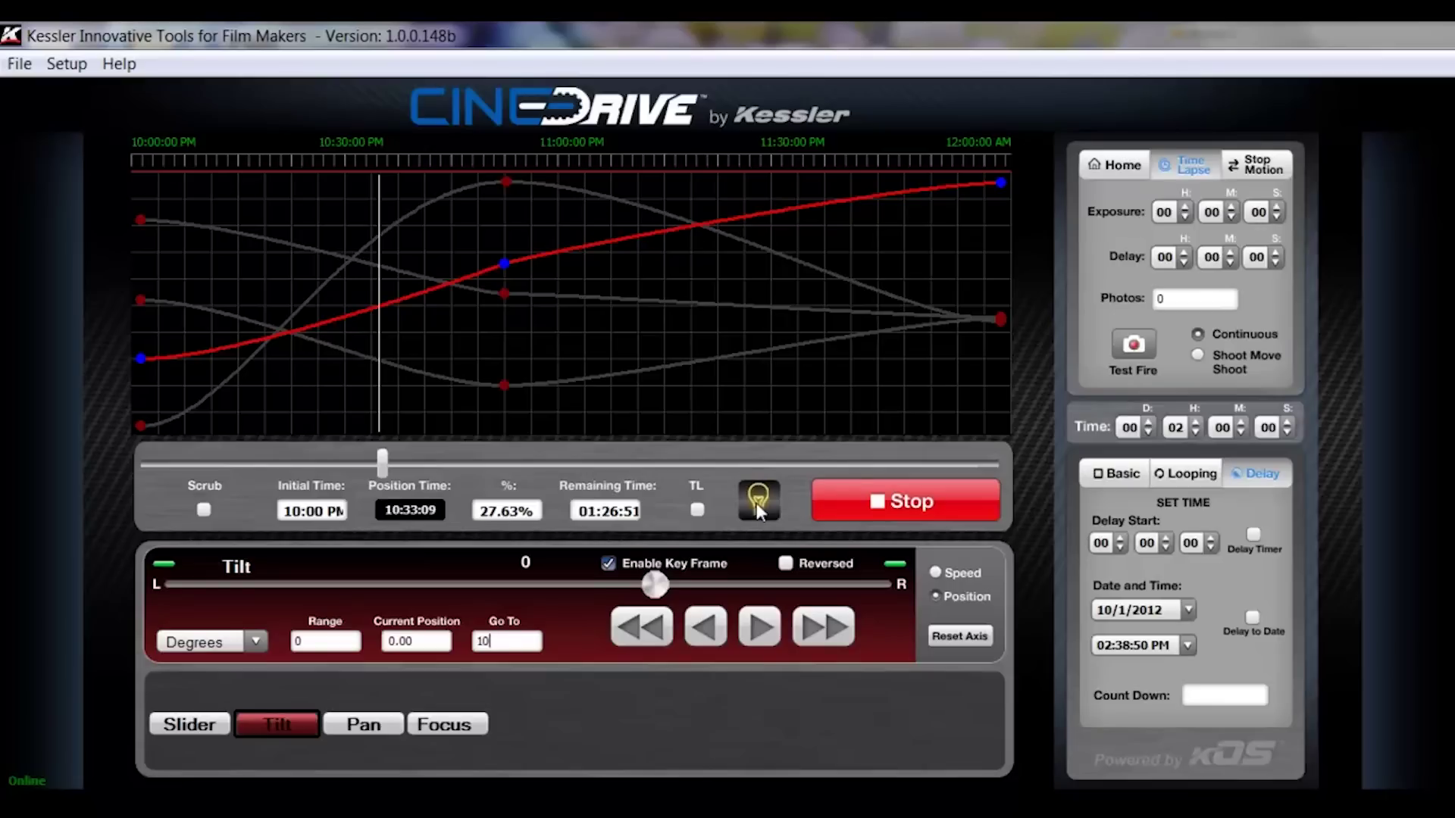
left_click(757, 509)
left_click(758, 510)
left_click(759, 509)
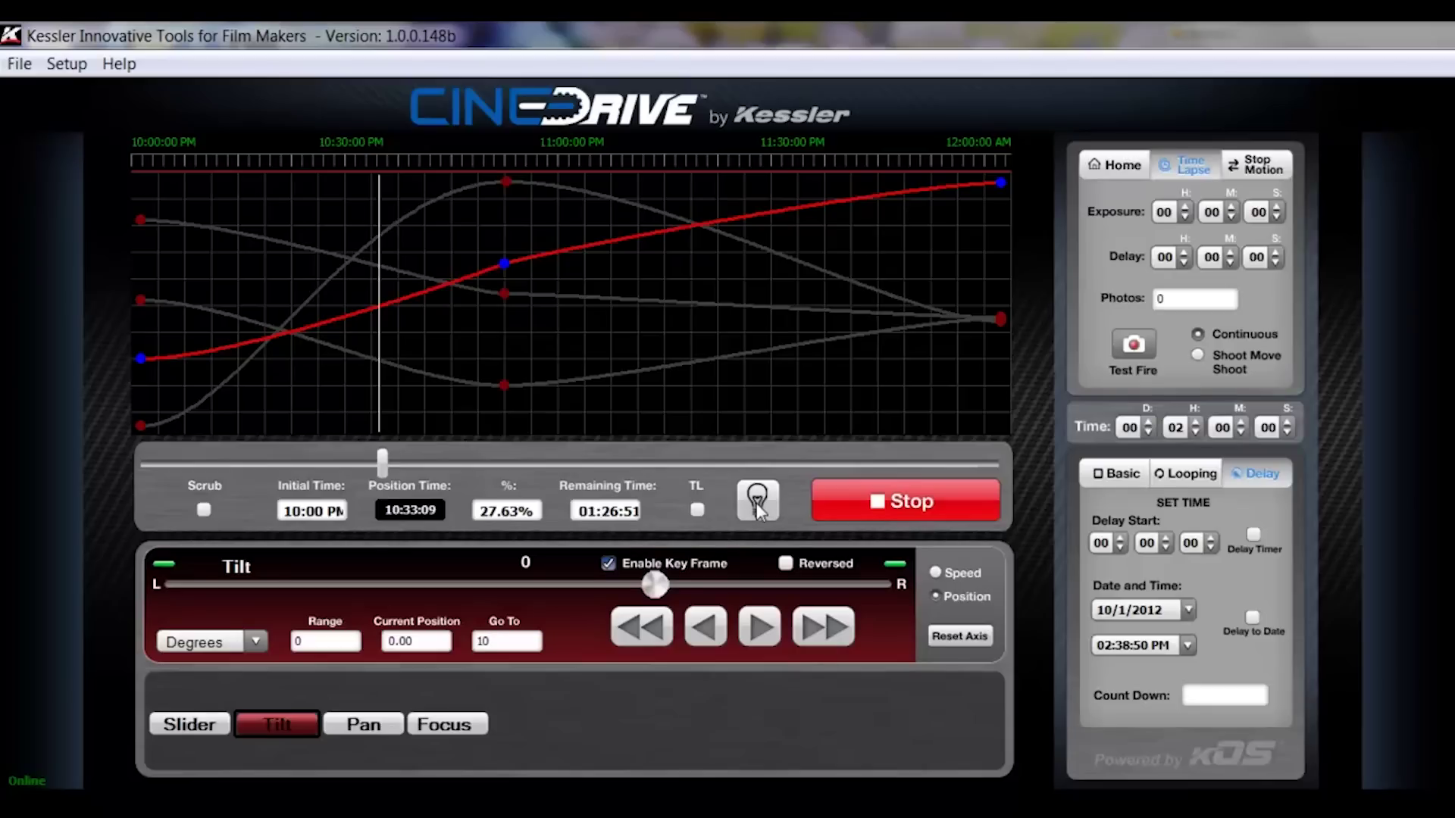
left_click(758, 509)
left_click(759, 509)
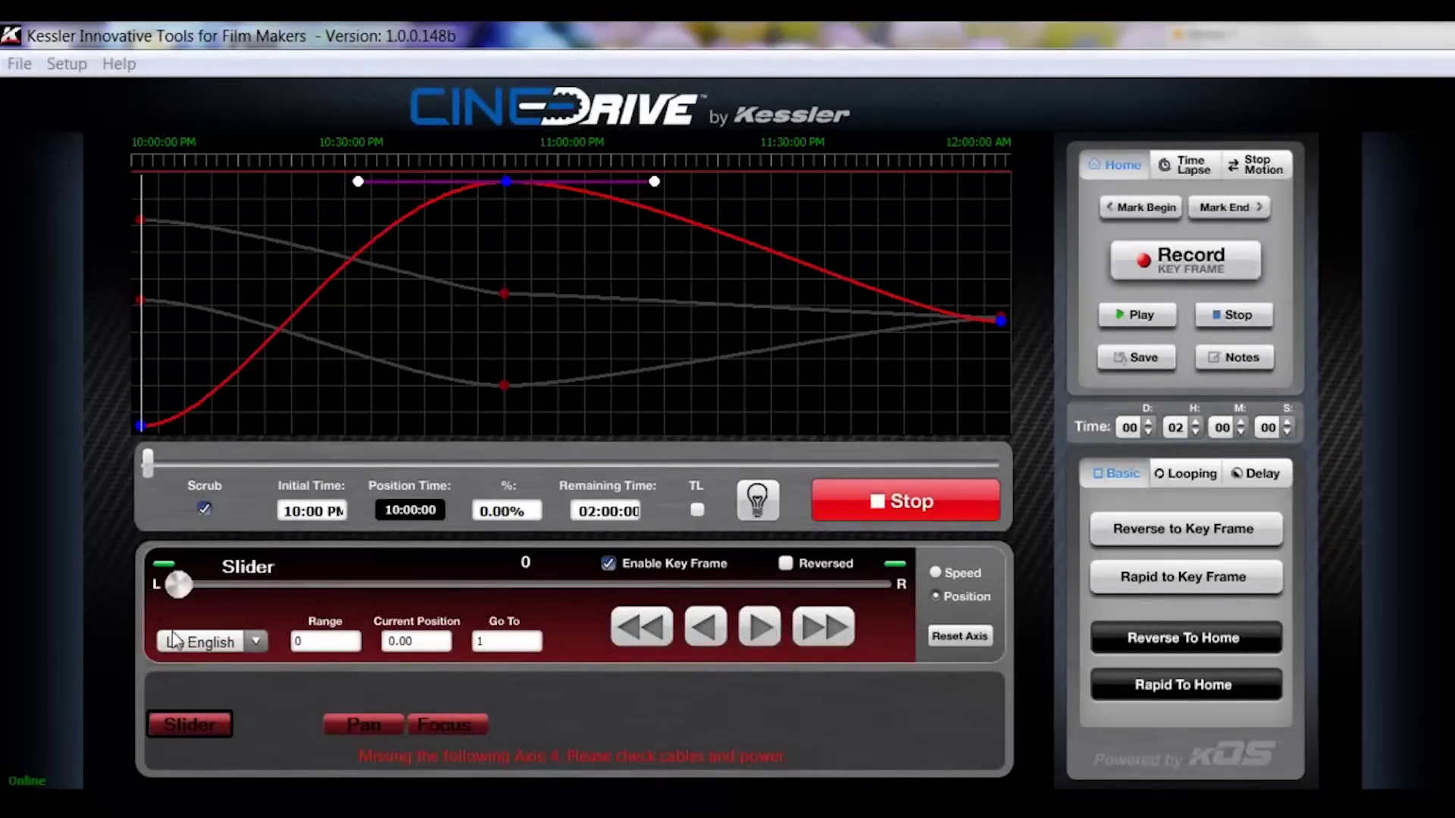
Scrub the Slider axis forward to 11:45:25, 87.86% through the move
left_click(204, 509)
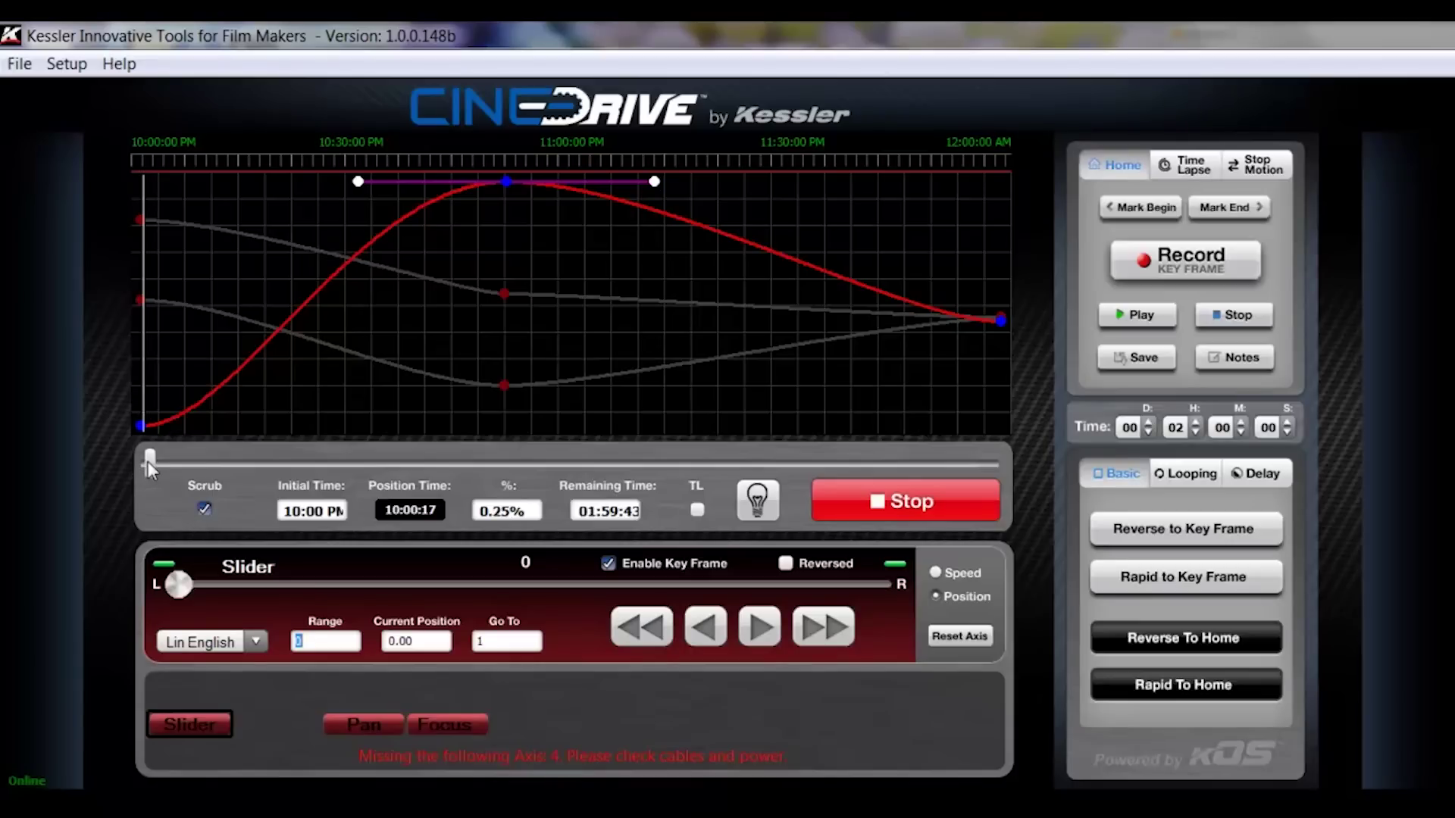
left_click_drag(147, 461, 161, 459)
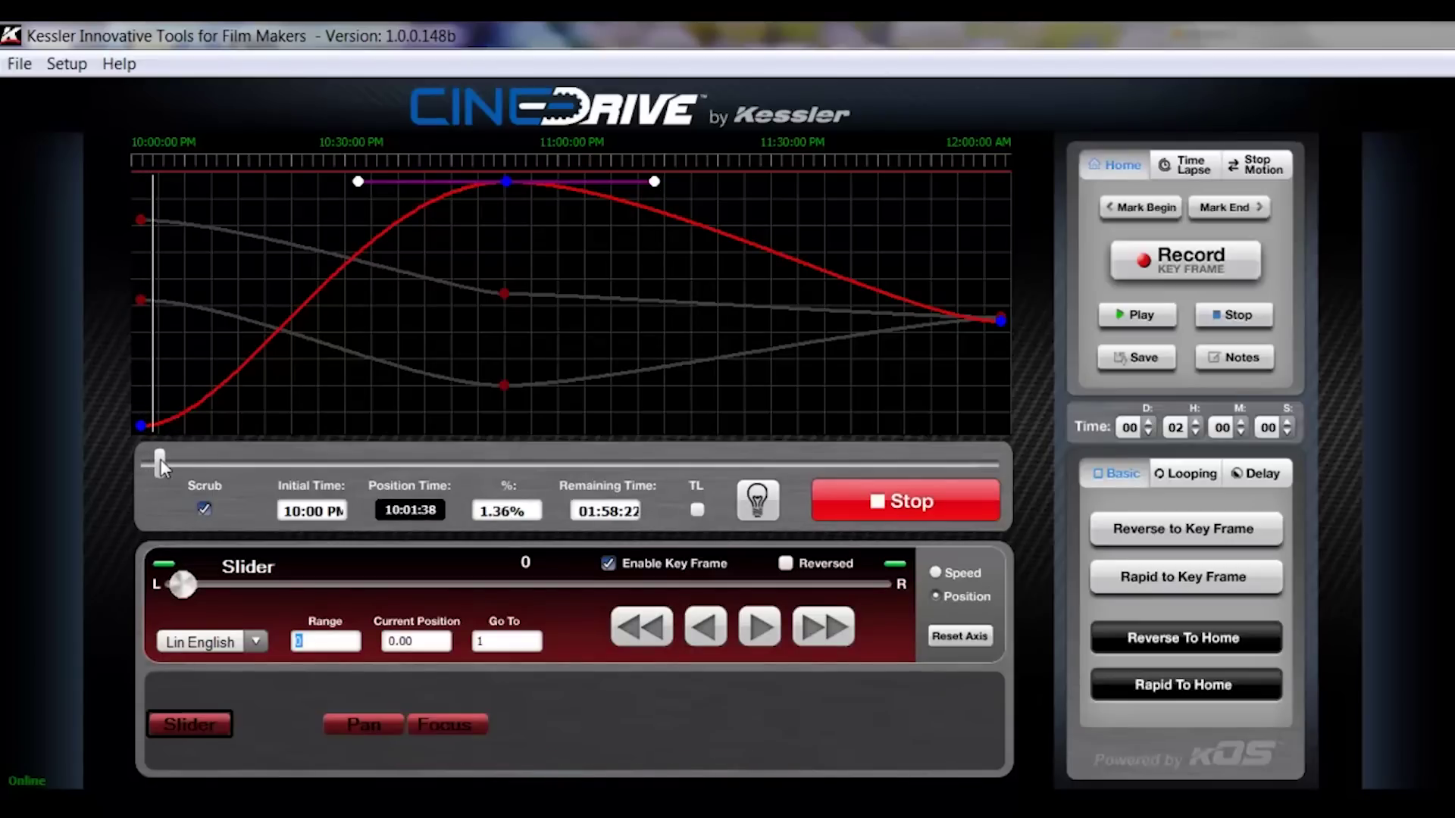
left_click_drag(161, 459, 897, 470)
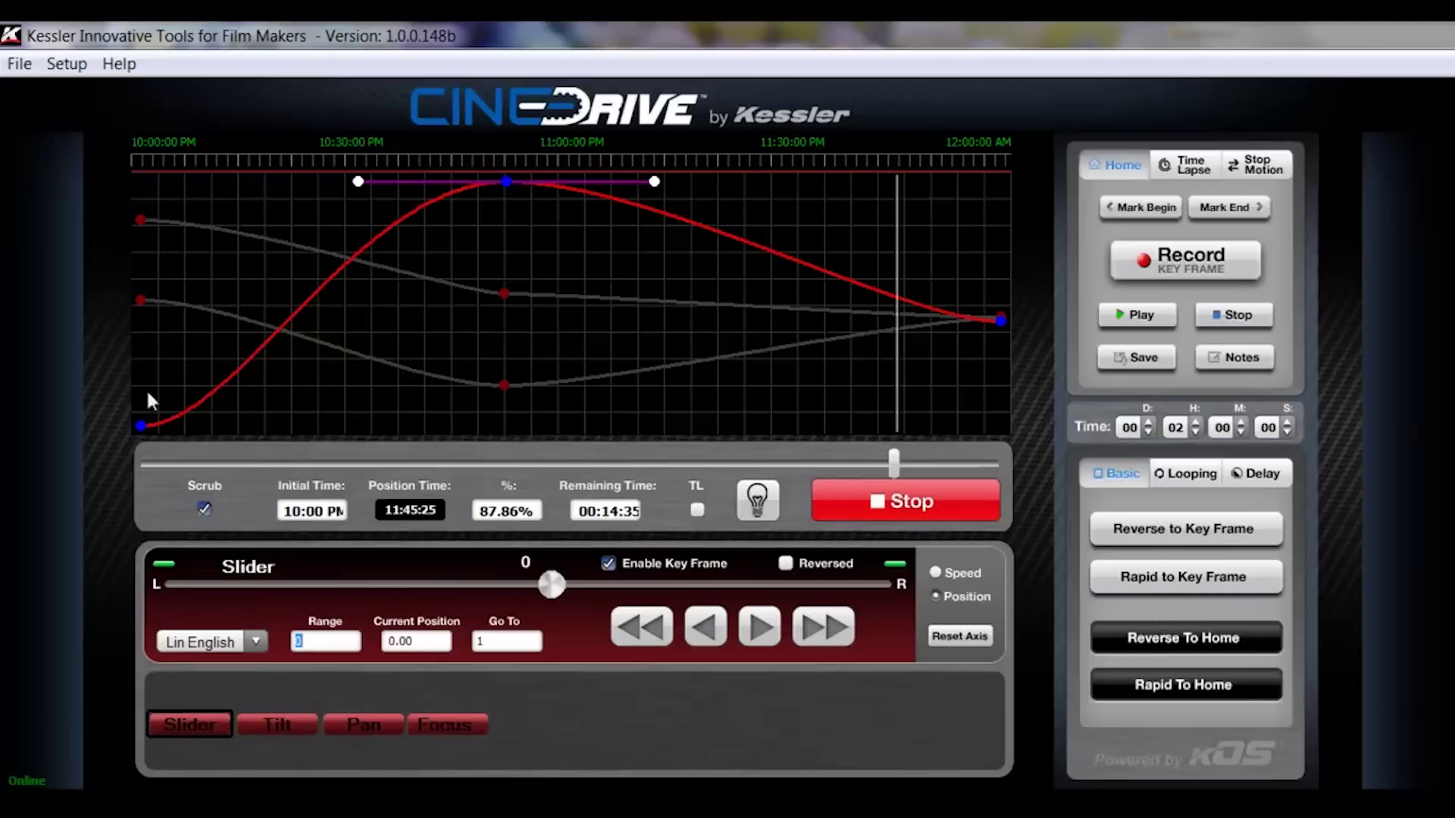
Rapid the rig back to the first keyframe and show the Looping options
left_click(1172, 581)
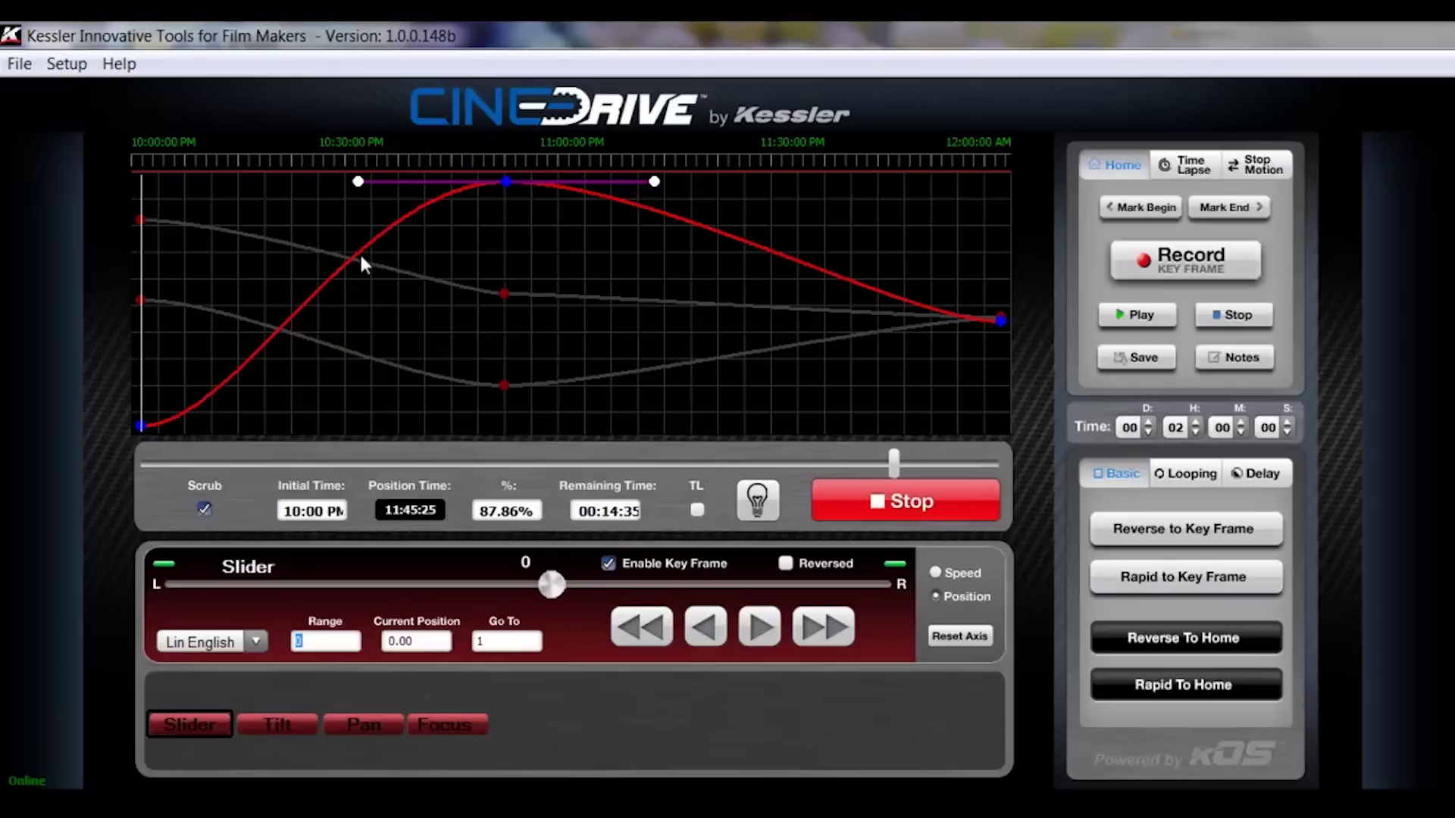
left_click(1184, 478)
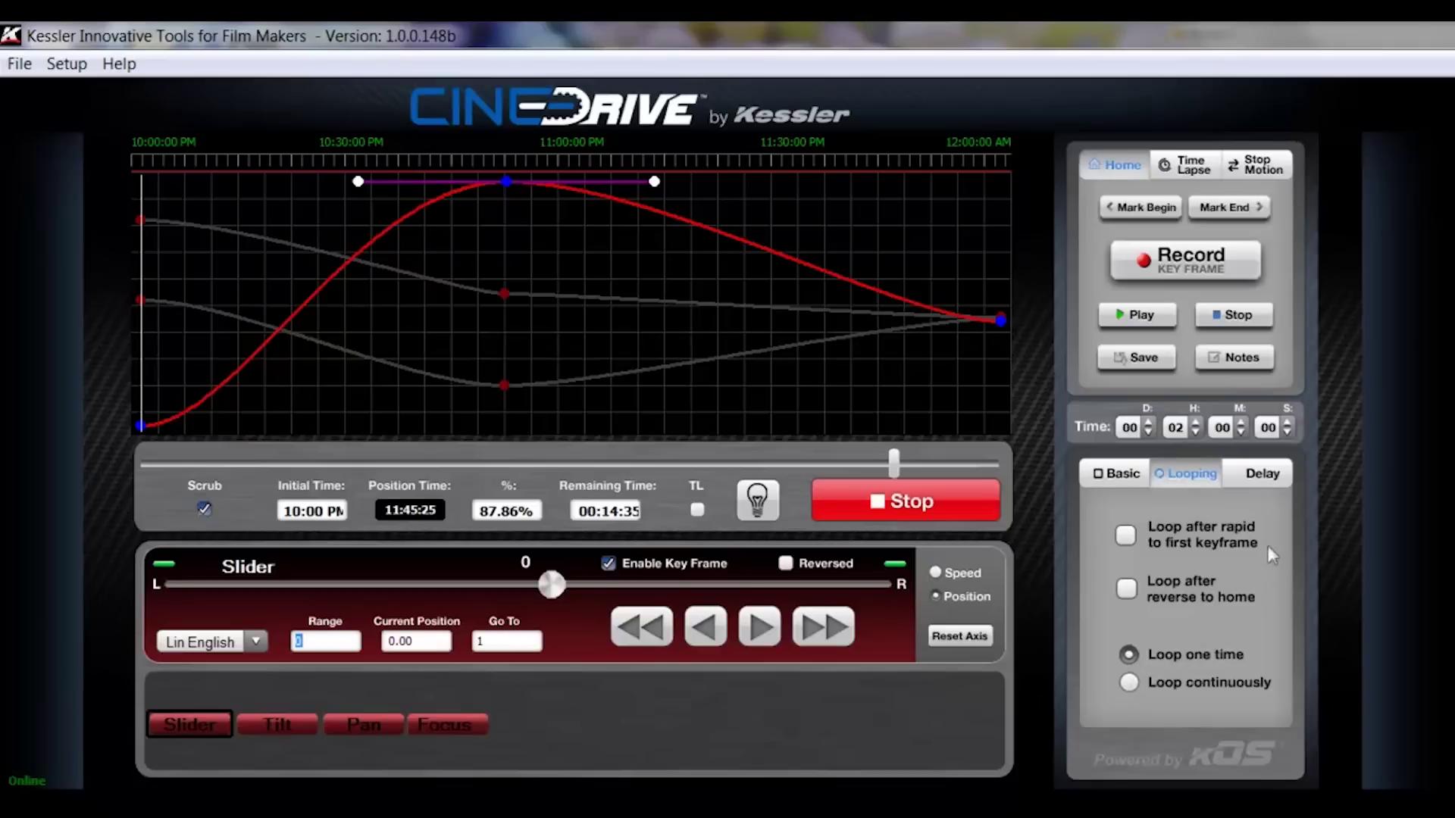
Show the delayed-start settings and uncheck Delay Timer and Delay to Date
left_click(1264, 480)
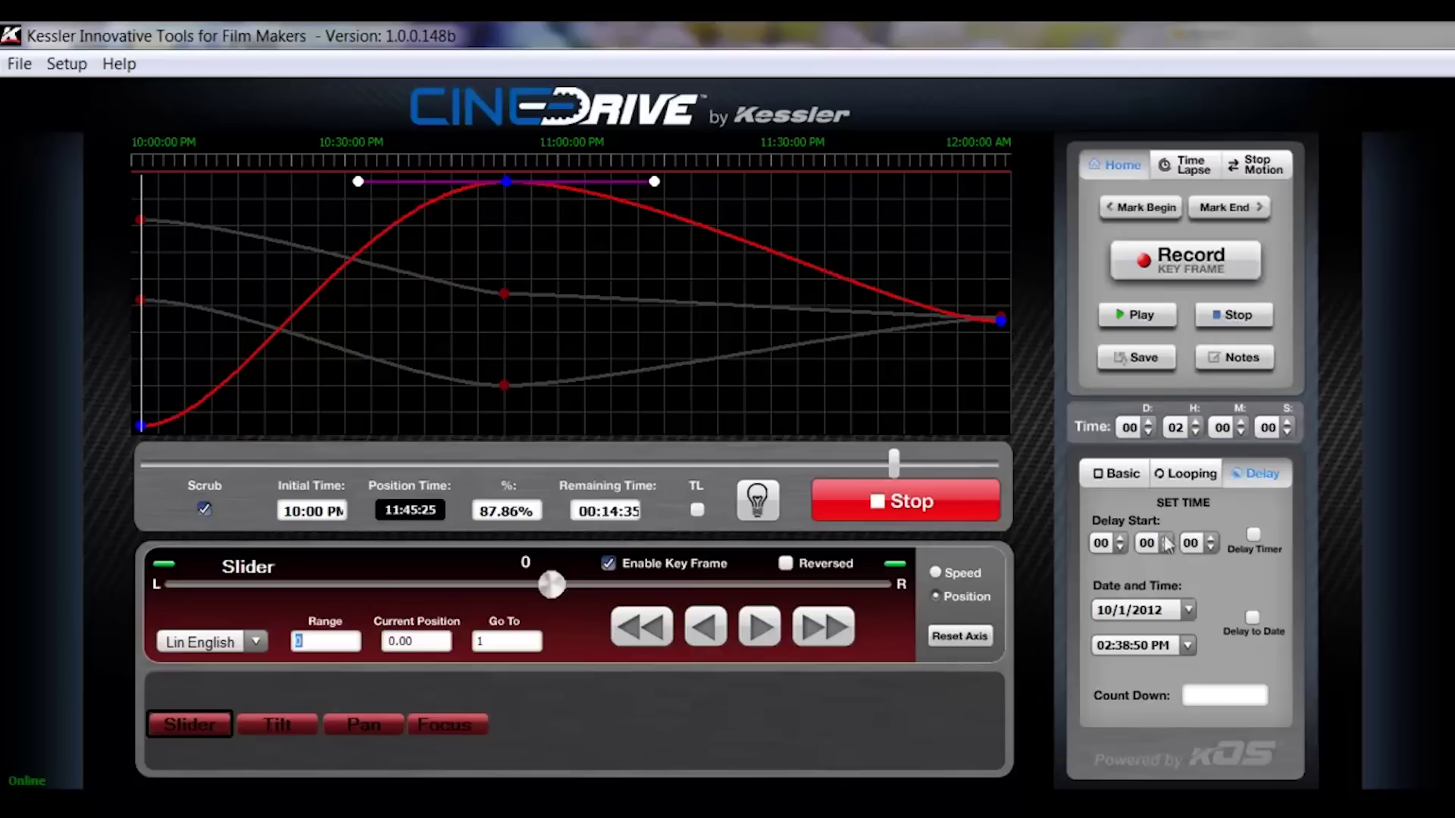
left_click(1250, 534)
left_click(1253, 617)
Set the move time to 00:00:00:30 by zeroing the hours and raising seconds to 30
left_click(1201, 432)
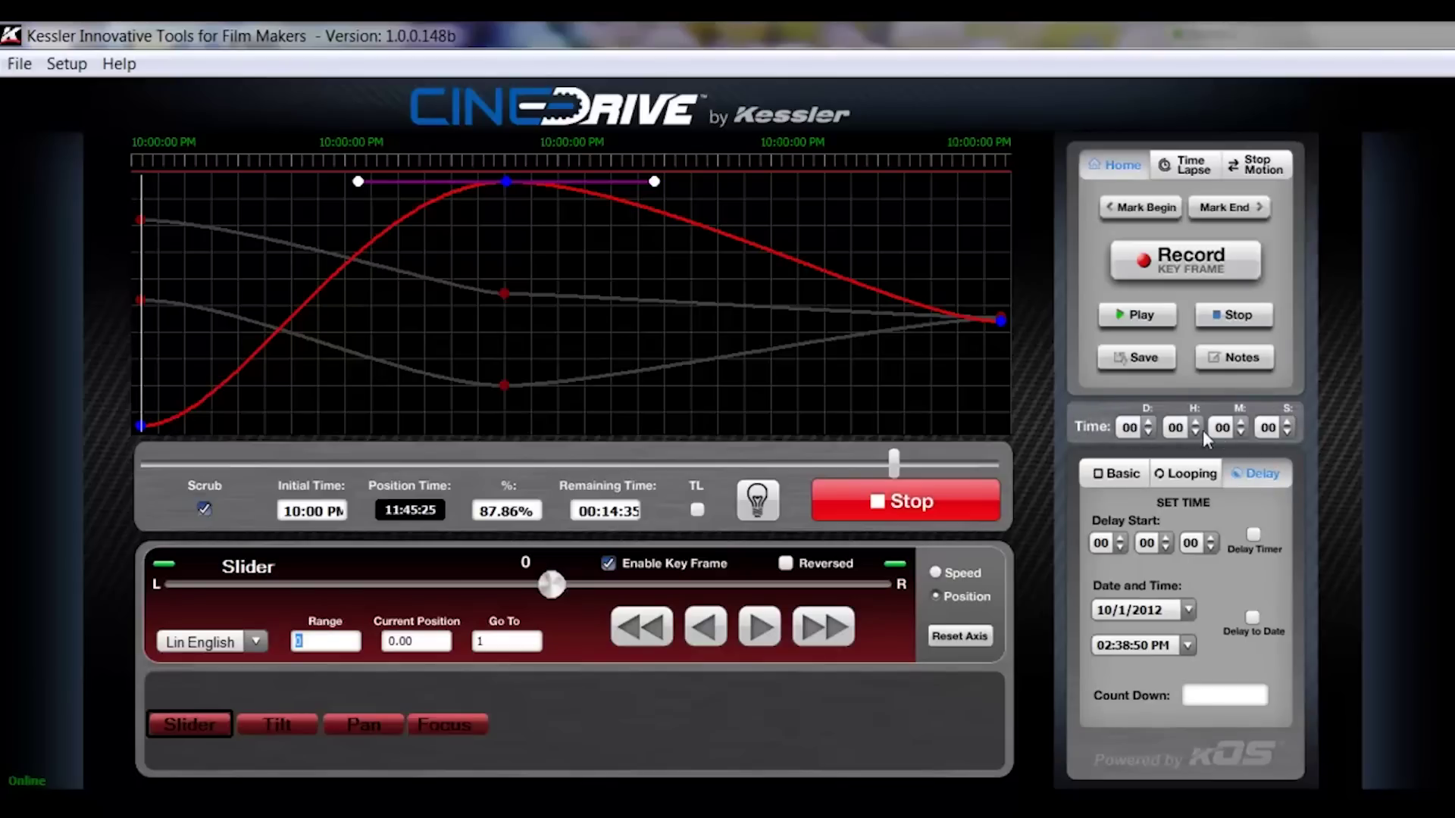
left_click(1288, 423)
left_click(1287, 422)
left_click(1286, 423)
left_click(1287, 423)
left_click(1222, 359)
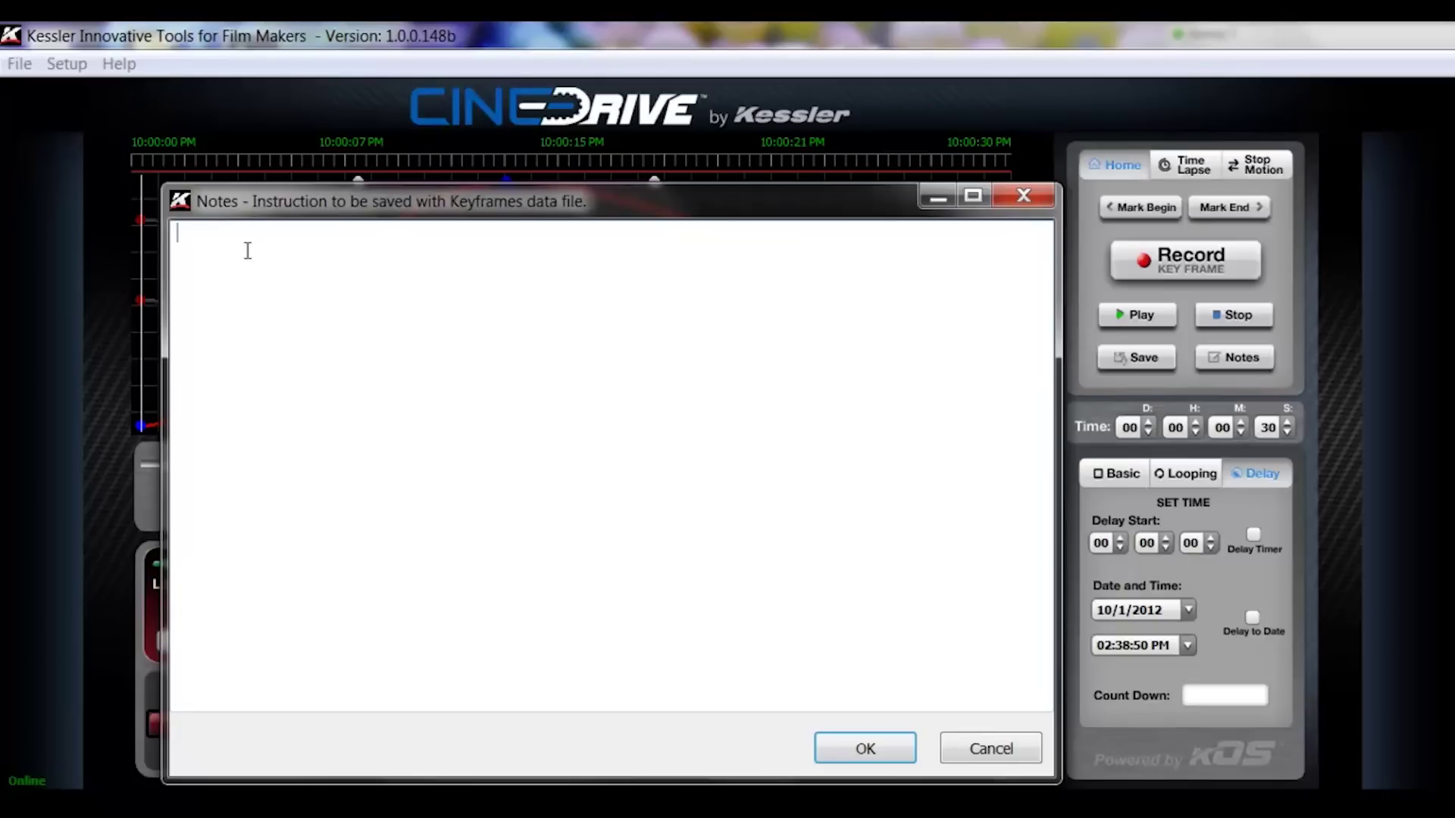
left_click(866, 749)
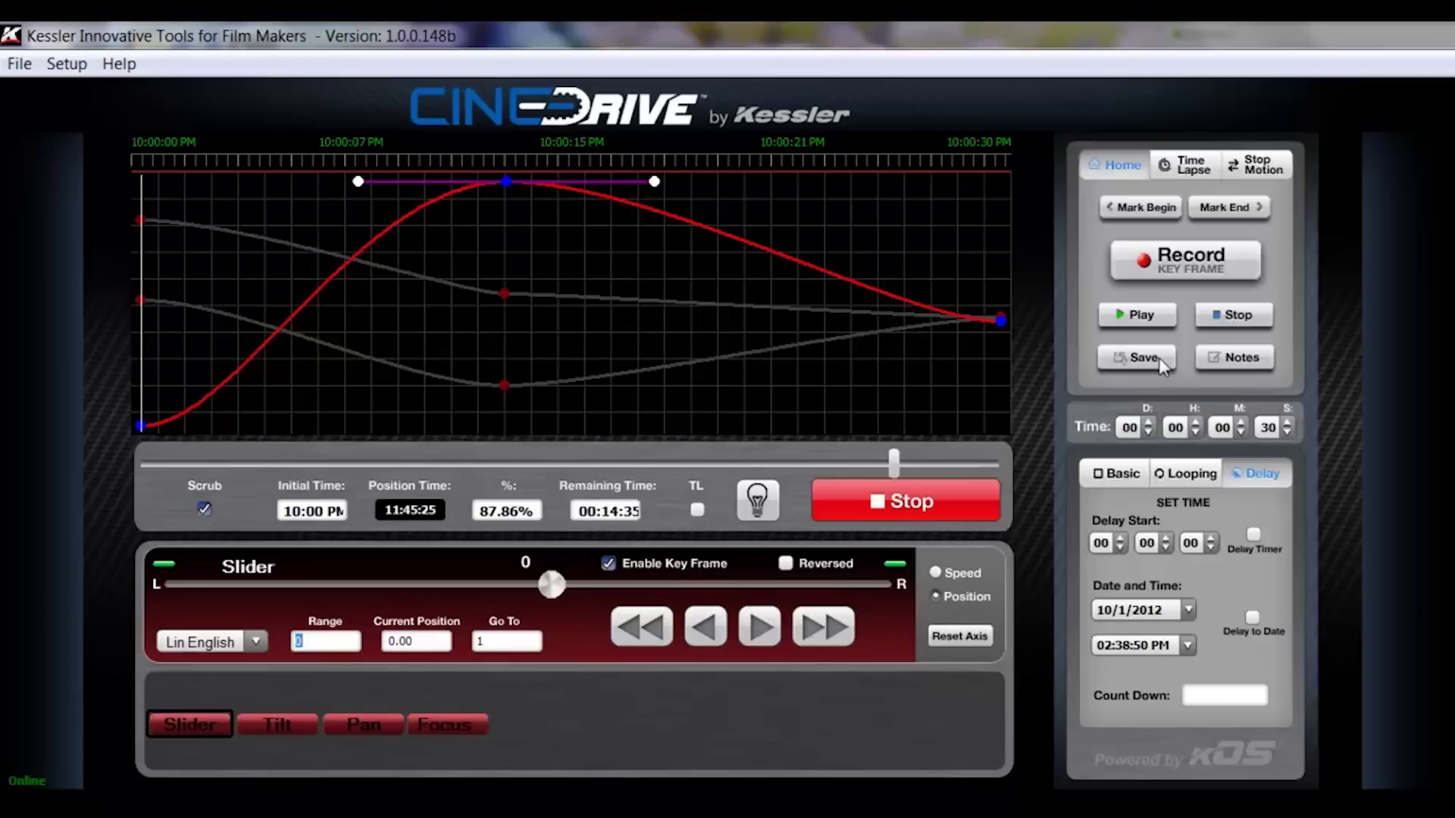
In Time Lapse, set a 1-second exposure, 15 photos and a 3-minute move time
left_click(1186, 167)
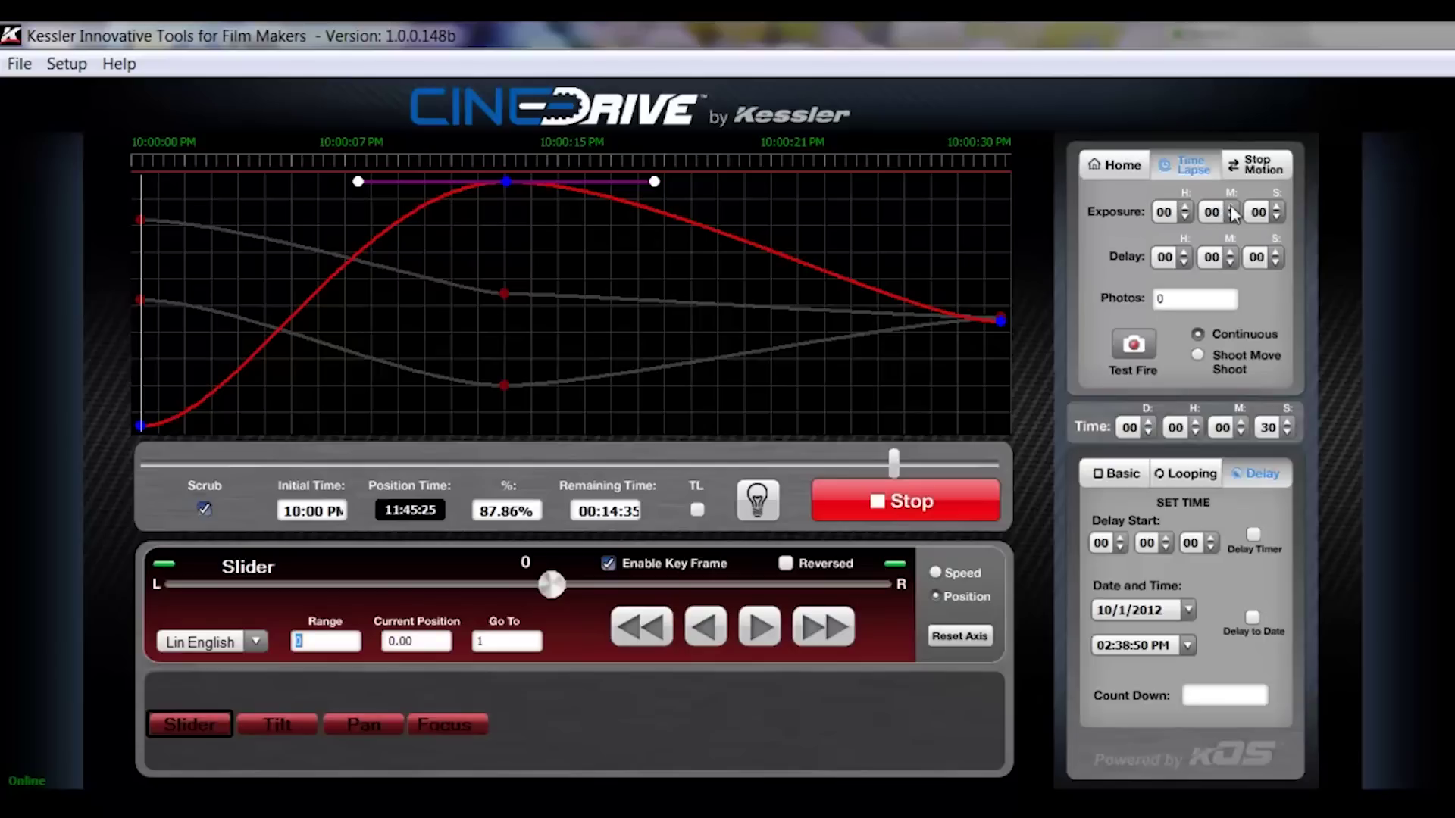
left_click(1276, 208)
left_click(1172, 298)
left_click_drag(1171, 299, 1150, 300)
left_click(1241, 422)
left_click(1242, 423)
left_click(1241, 422)
type("15")
left_click(1239, 422)
left_click(1241, 423)
Turn on time-lapse for the move and replace the photo count with 30
left_click(697, 509)
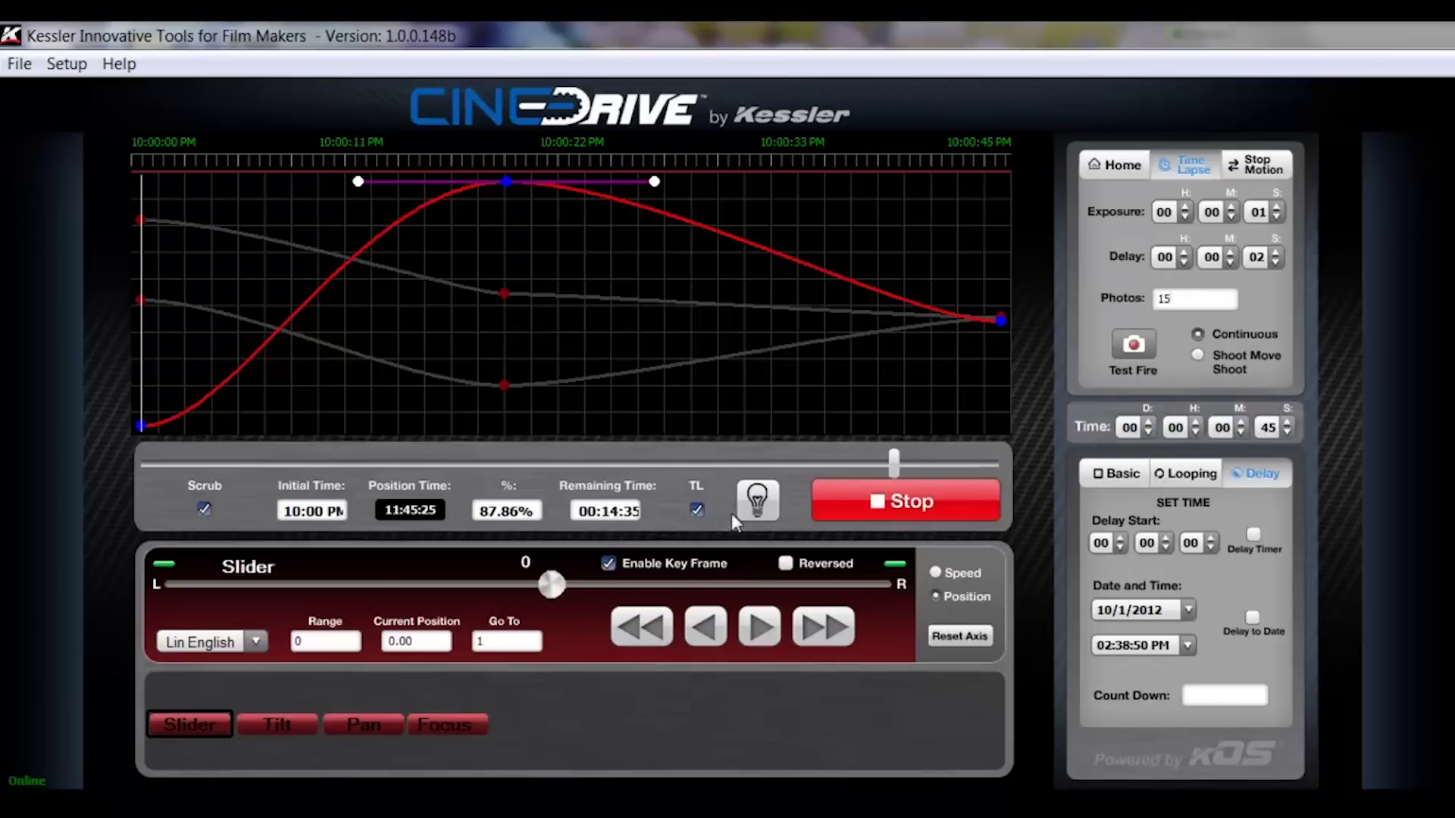
left_click(695, 508)
key("BackSpace")
key("BackSpace")
type("30")
Adjust the hour, minute and second spinners so the total time is 1:00:24, giving 1208 photos
left_click(1242, 422)
left_click(1242, 423)
left_click(1243, 423)
left_click(1242, 423)
left_click(1243, 422)
left_click(1243, 423)
left_click(1243, 423)
left_click(1243, 422)
left_click(1241, 423)
left_click(1241, 423)
left_click(1195, 422)
left_click(1243, 432)
left_click(1243, 432)
left_click(1290, 430)
Choose Shoot Move Shoot as the time-lapse mode
left_click(1197, 355)
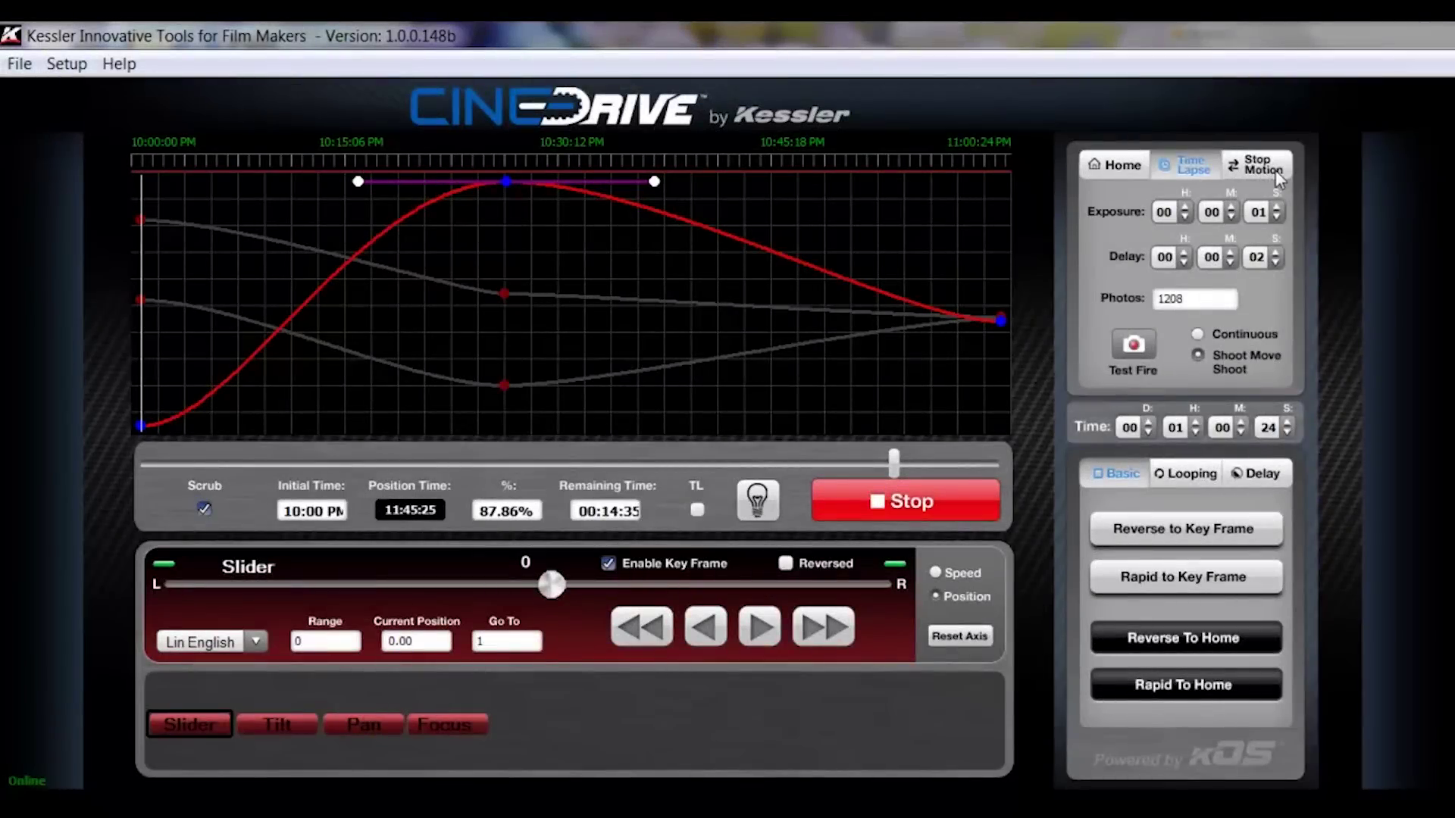
Bring up the Stop Motion settings, showing 10 photos, current frame 5 and Auto Advance on
left_click(1259, 165)
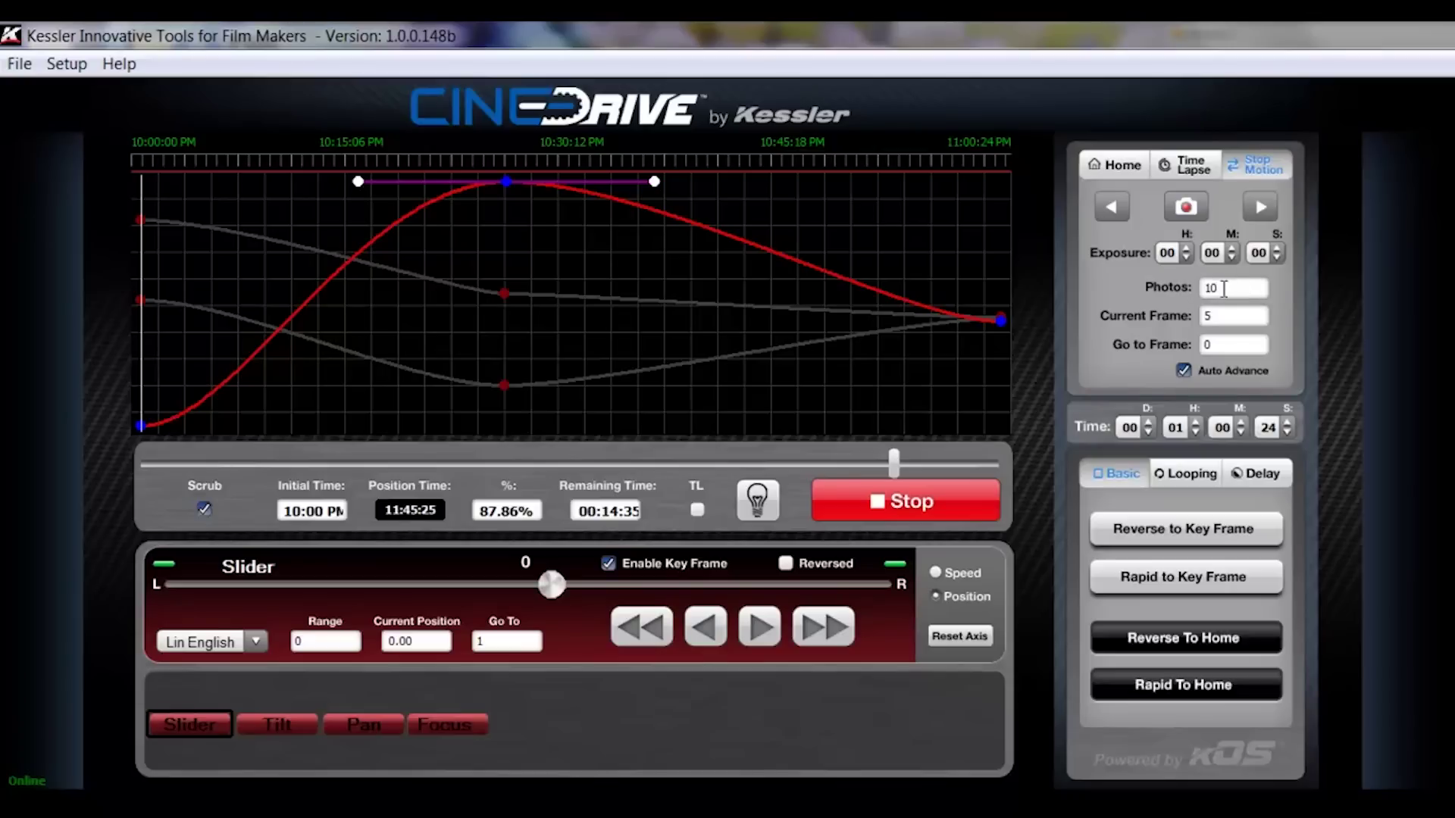
Change the stop-motion Current Frame value from 5 to 0
left_click(1220, 313)
key("BackSpace")
type("0")
Shoot four stop-motion frames with the camera button
left_click(1186, 212)
left_click(1191, 207)
left_click(1191, 211)
left_click(1191, 209)
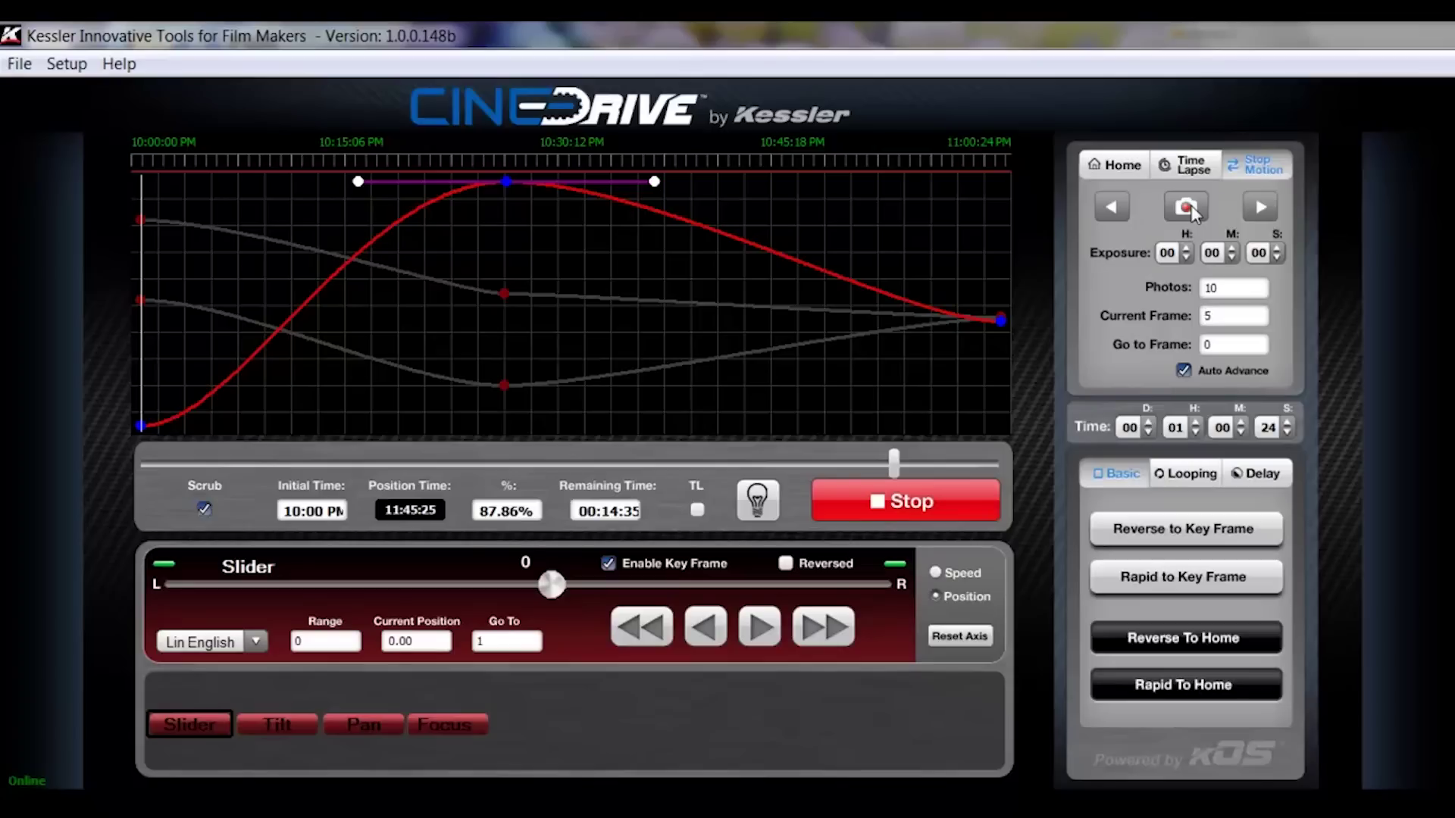
Step forward two frames, then back through the sequence to Current Frame 2
double_click(1260, 201)
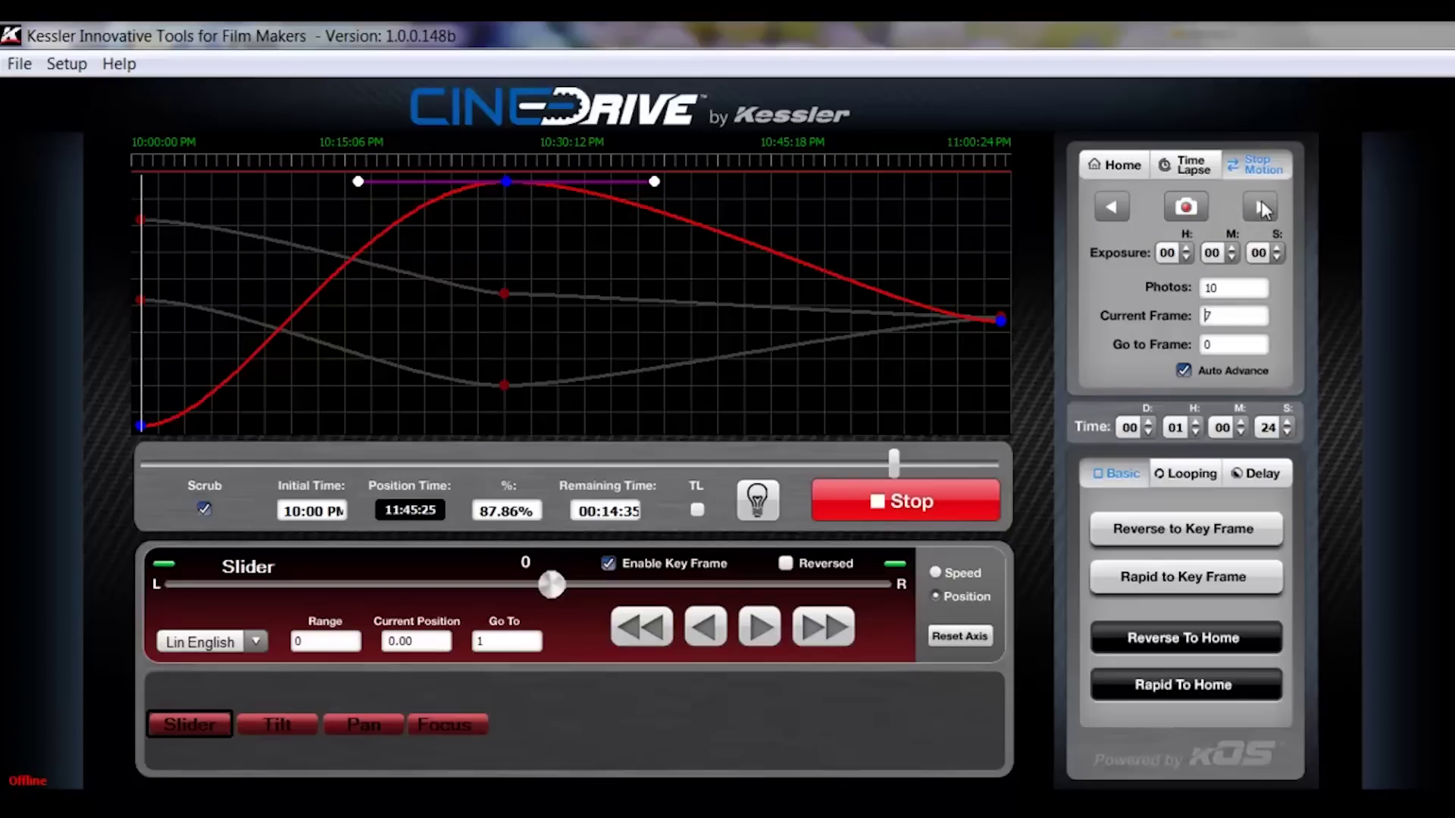
double_click(1117, 206)
left_click(1117, 206)
double_click(1117, 205)
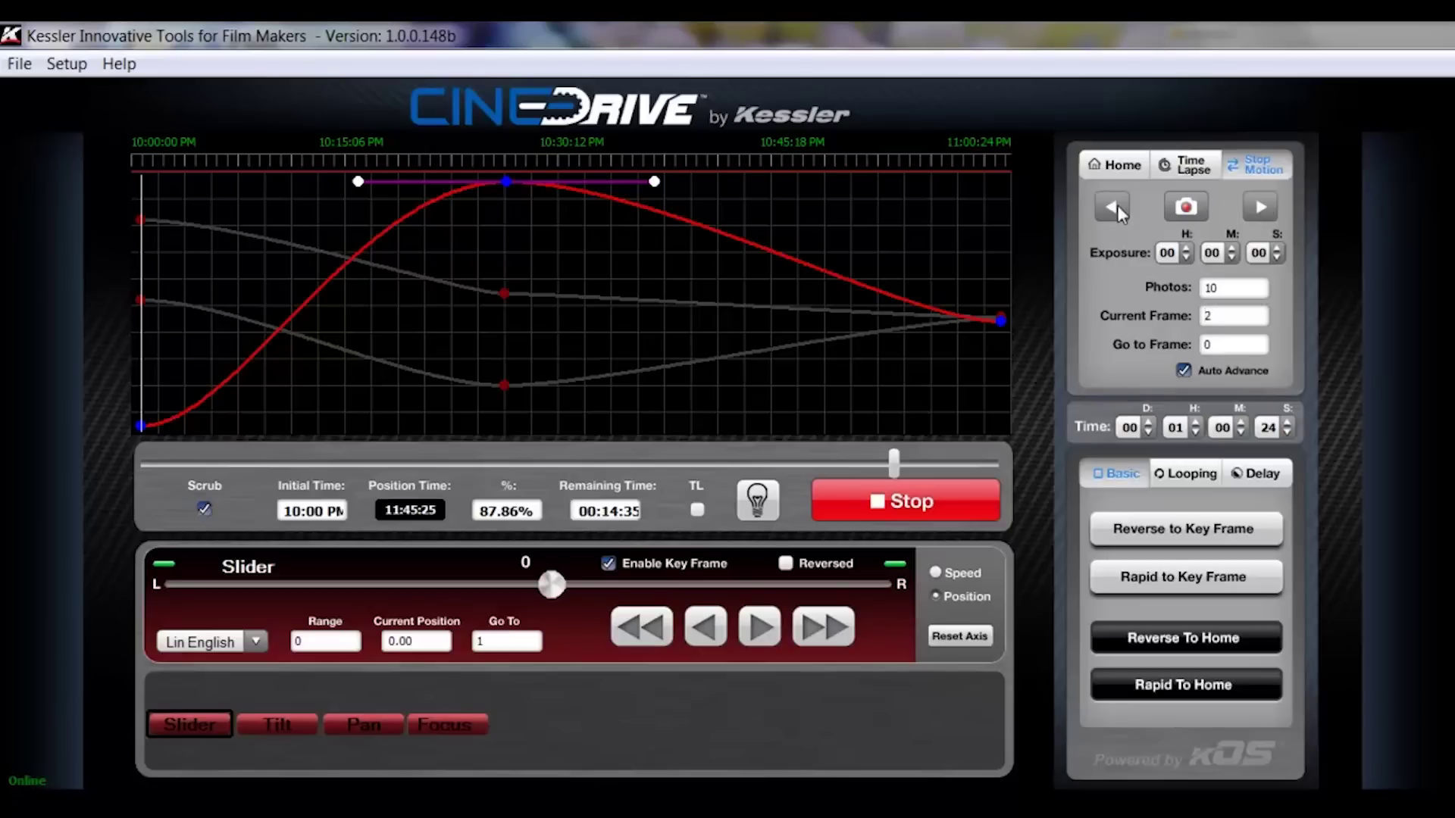